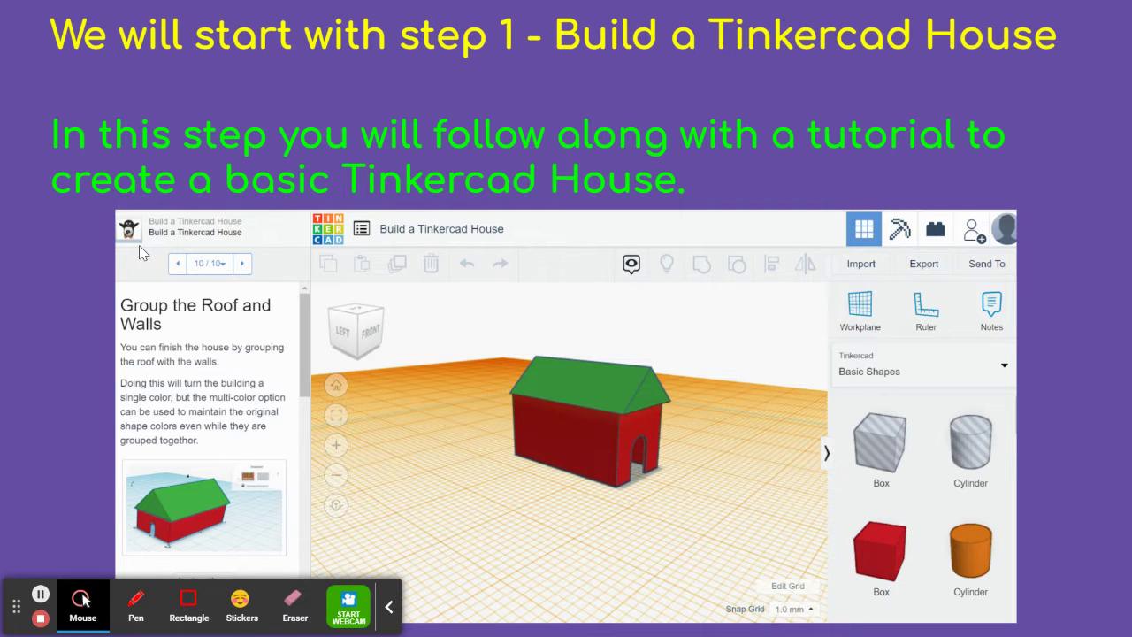
Exit the slideshow, returning to the 01-BuildTinkercadHouse editor on slide 5.
key("Escape")
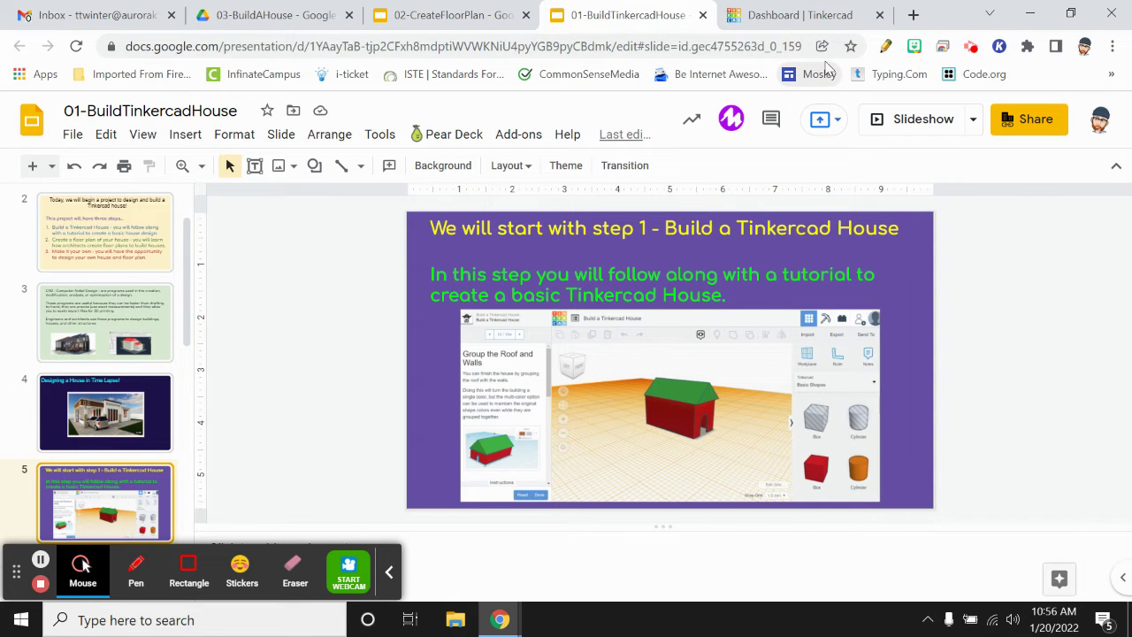
Open the Build a Tinkercad House project under Learn > Projects and start lesson 1.
left_click(813, 14)
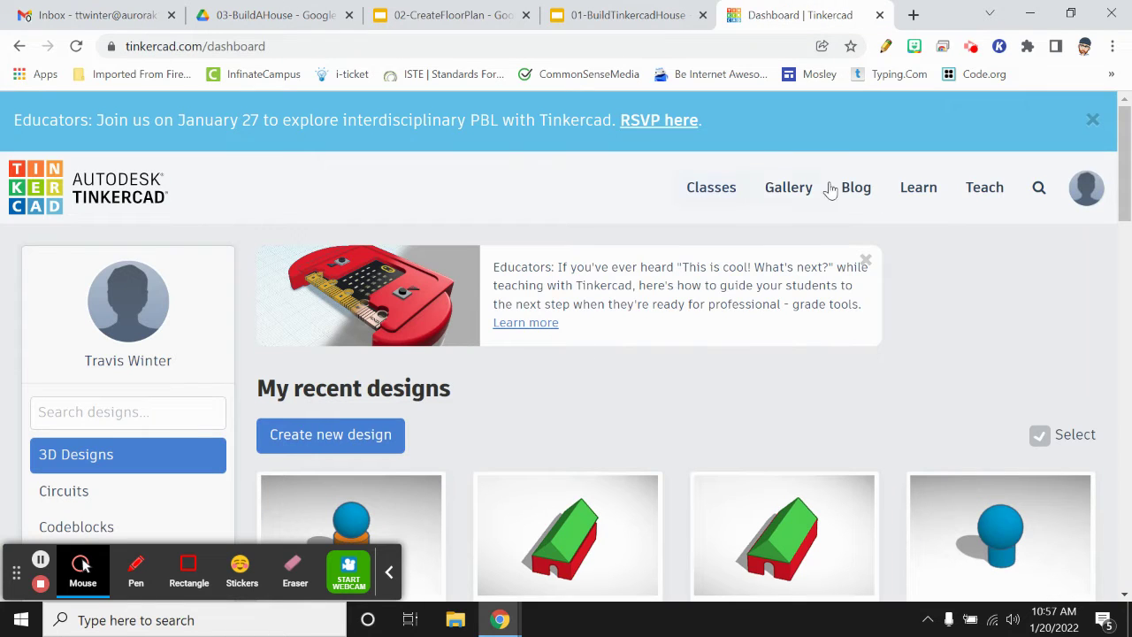
left_click(921, 193)
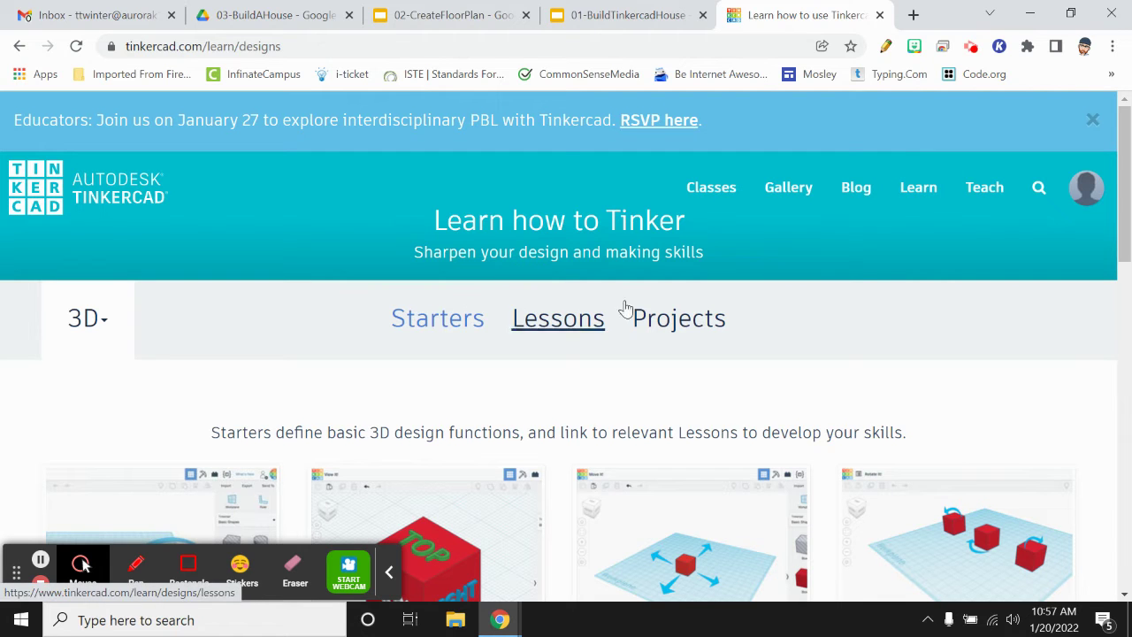
left_click(715, 320)
scroll(796, 371, "down", 2)
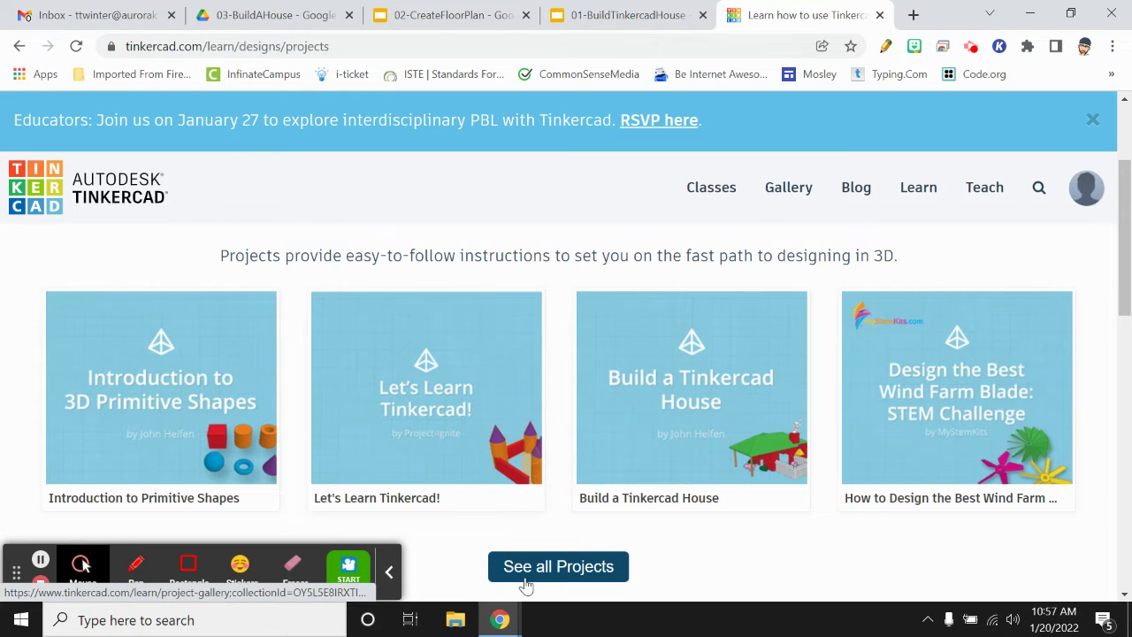
left_click(697, 421)
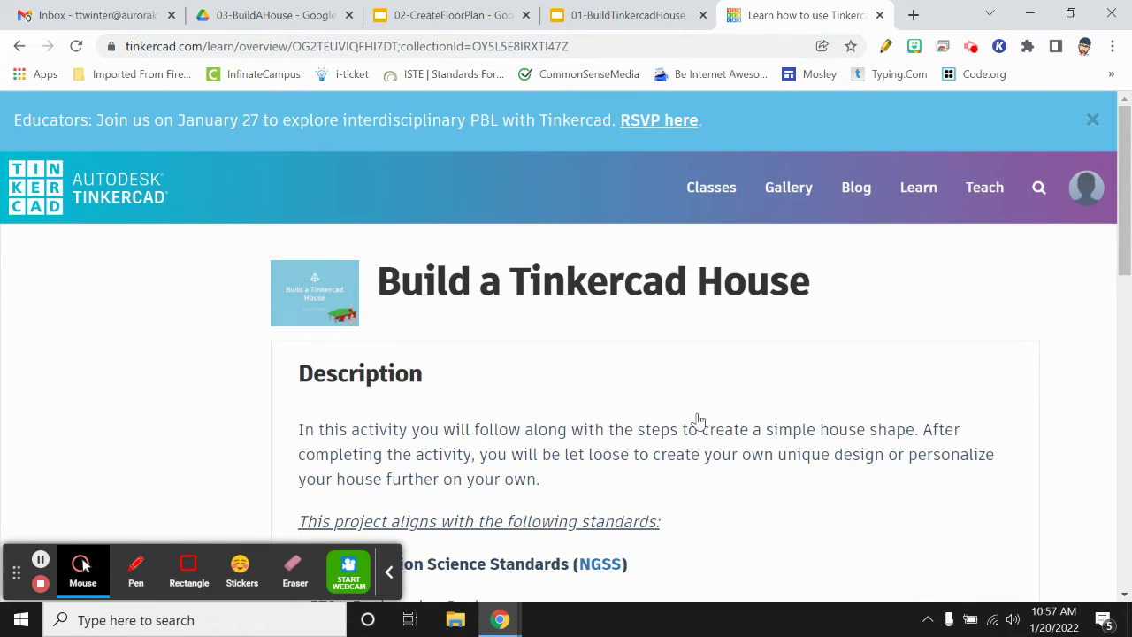
scroll(698, 407, "down", 5)
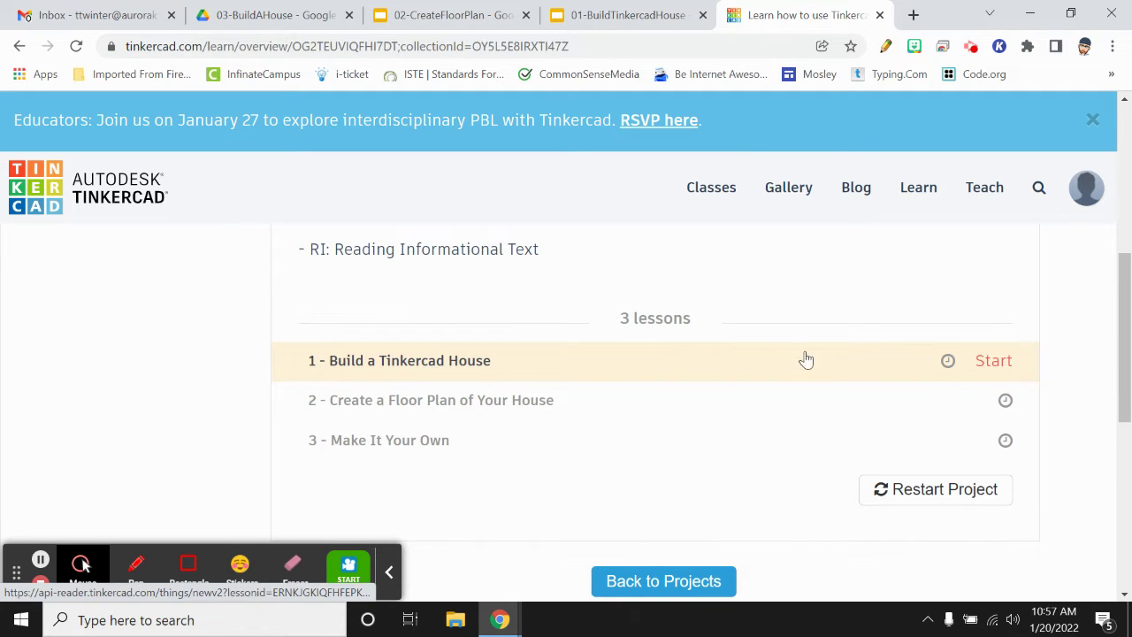
left_click(993, 362)
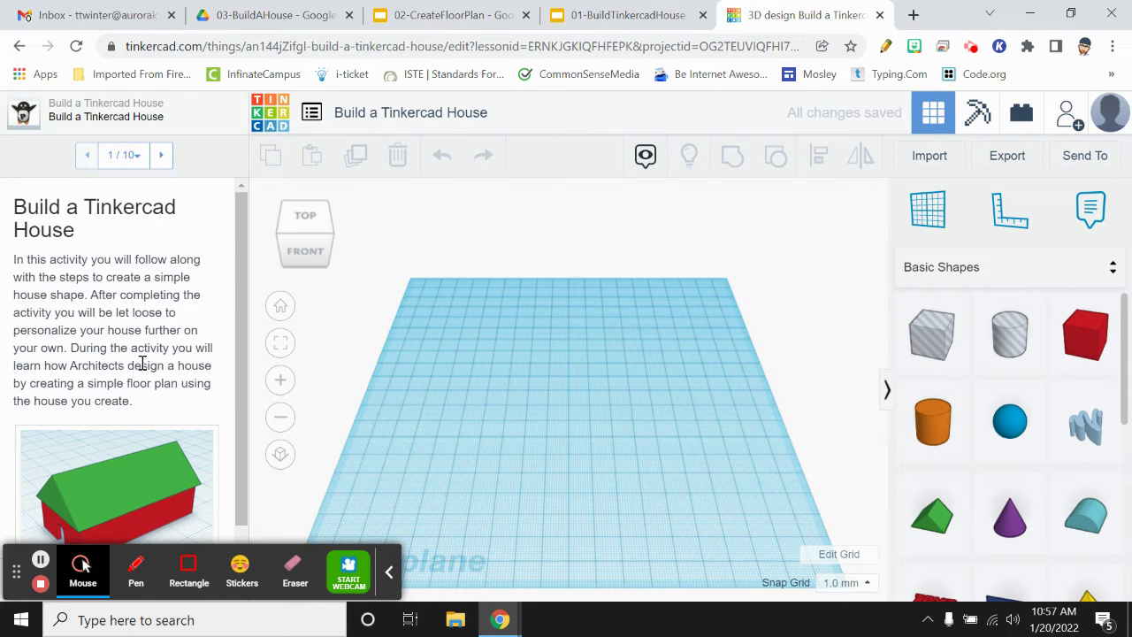
Start the lesson and advance to step 3 of 10, Create the Outer Shape of the House.
scroll(159, 346, "down", 1)
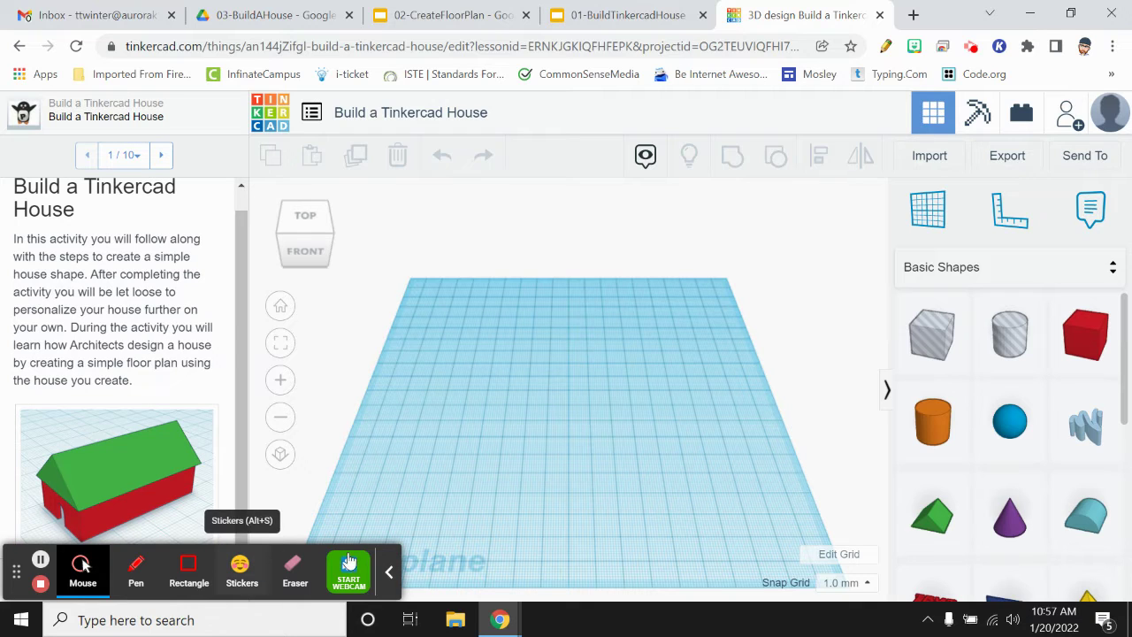
left_click(390, 576)
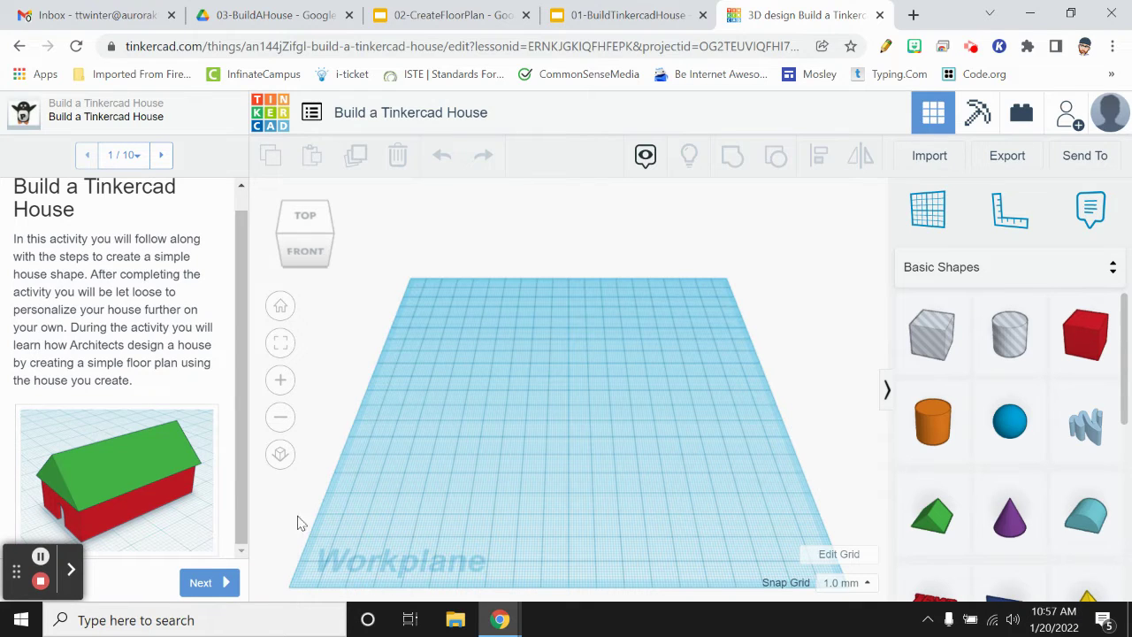
left_click(201, 583)
scroll(172, 425, "down", 1)
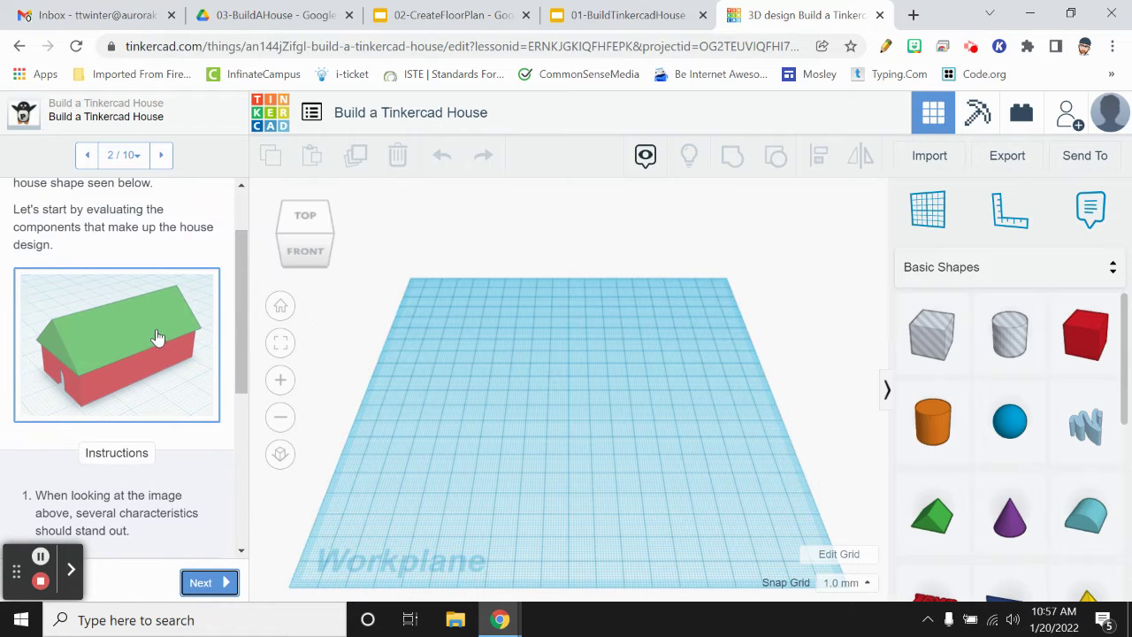
scroll(156, 338, "up", 1)
scroll(156, 338, "down", 4)
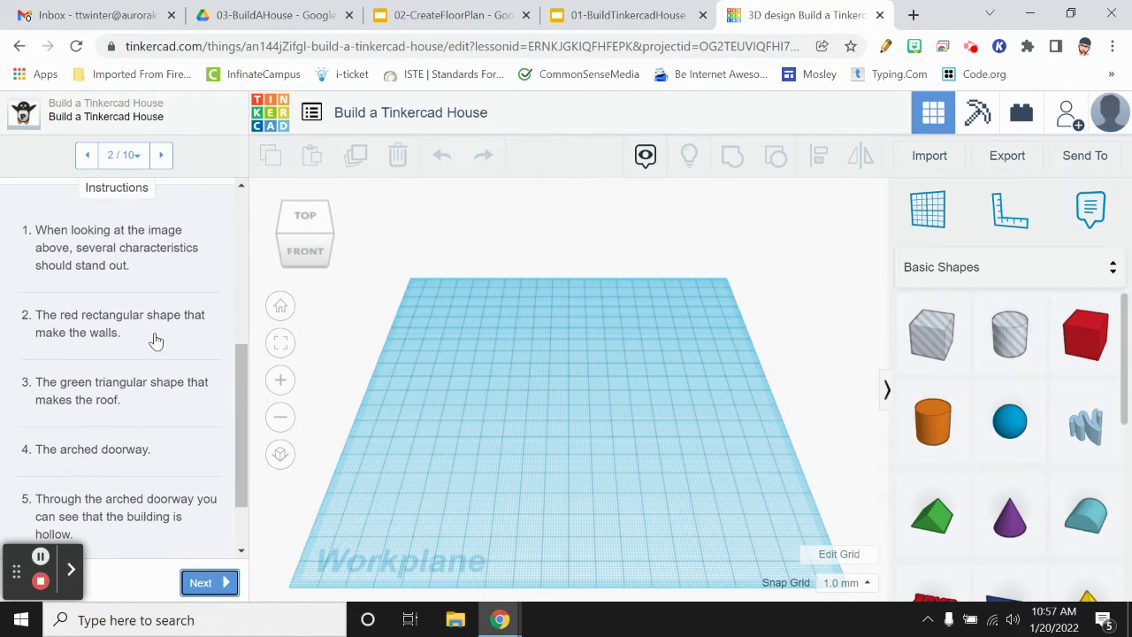
scroll(155, 340, "down", 1)
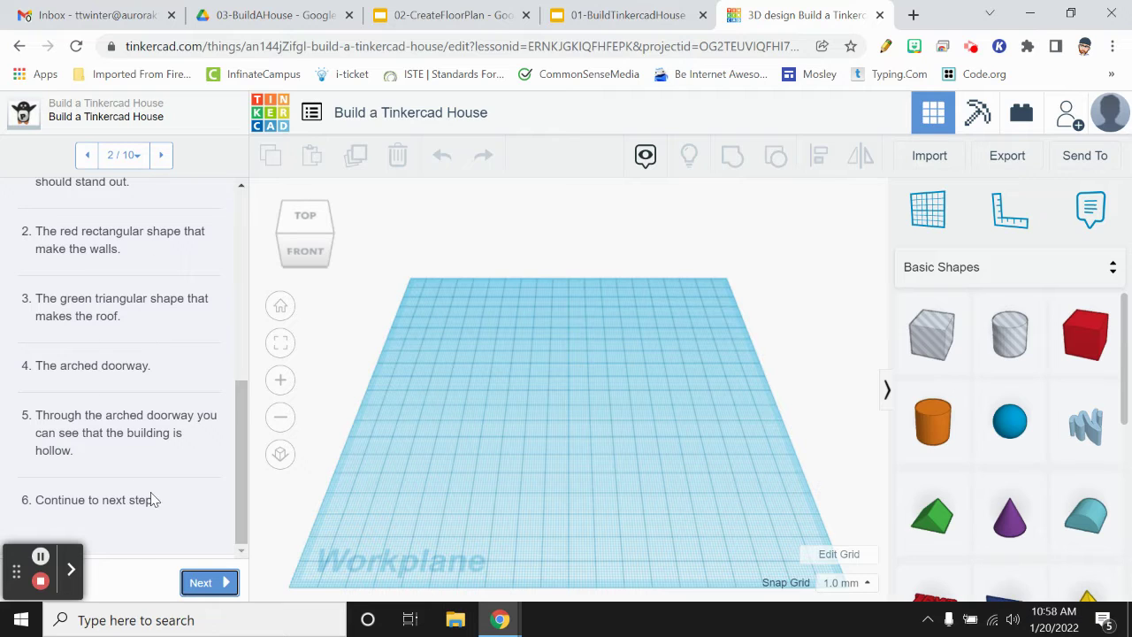
left_click(202, 583)
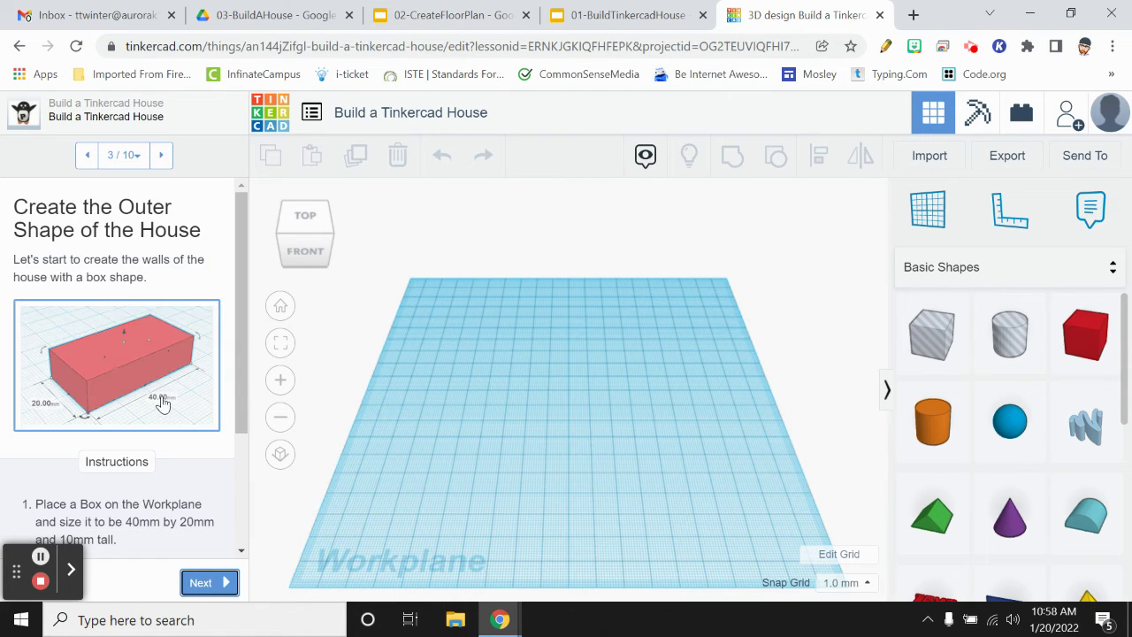
scroll(162, 403, "down", 1)
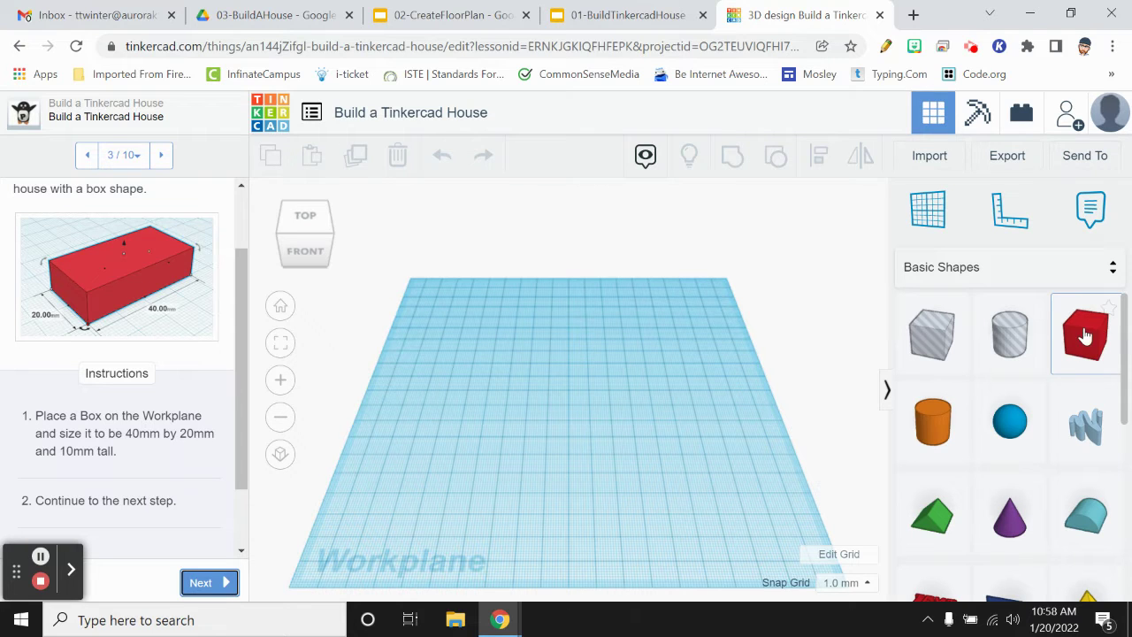
Place a red box sized 40 × 20 × 10 mm on the workplane and advance to step 4.
left_click_drag(1084, 331, 528, 408)
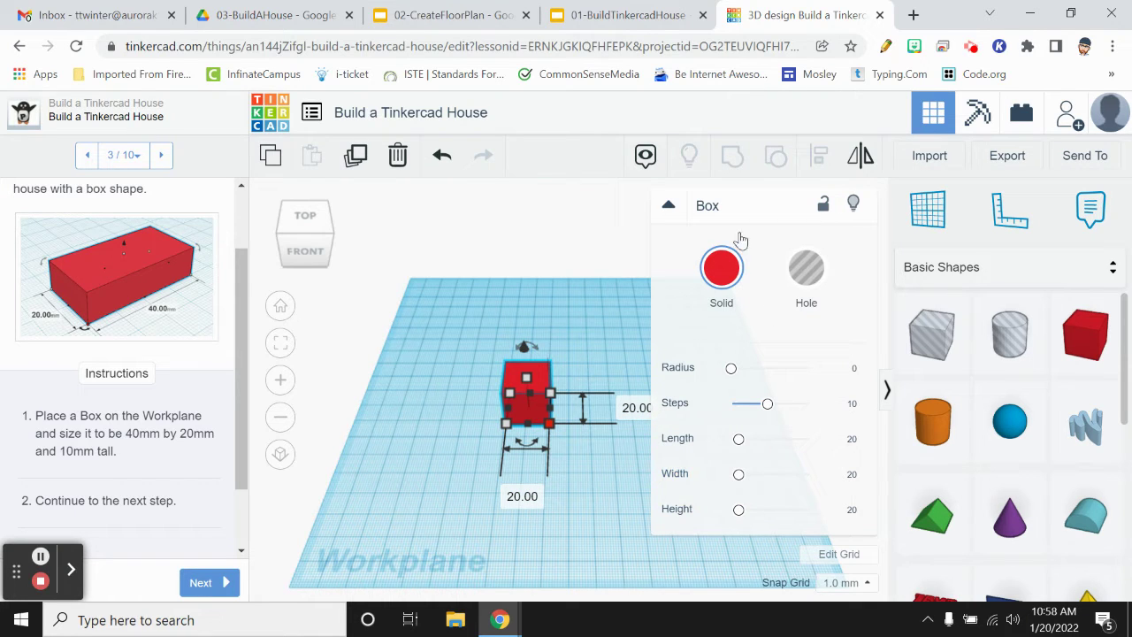
left_click(851, 442)
type("4")
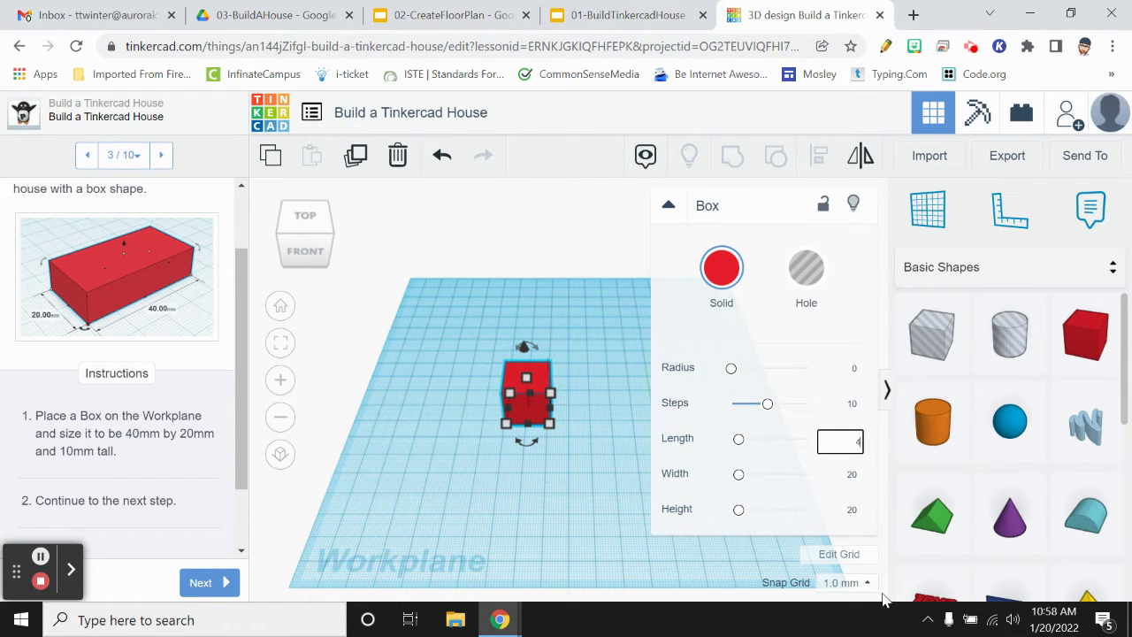
type("0")
key("Return")
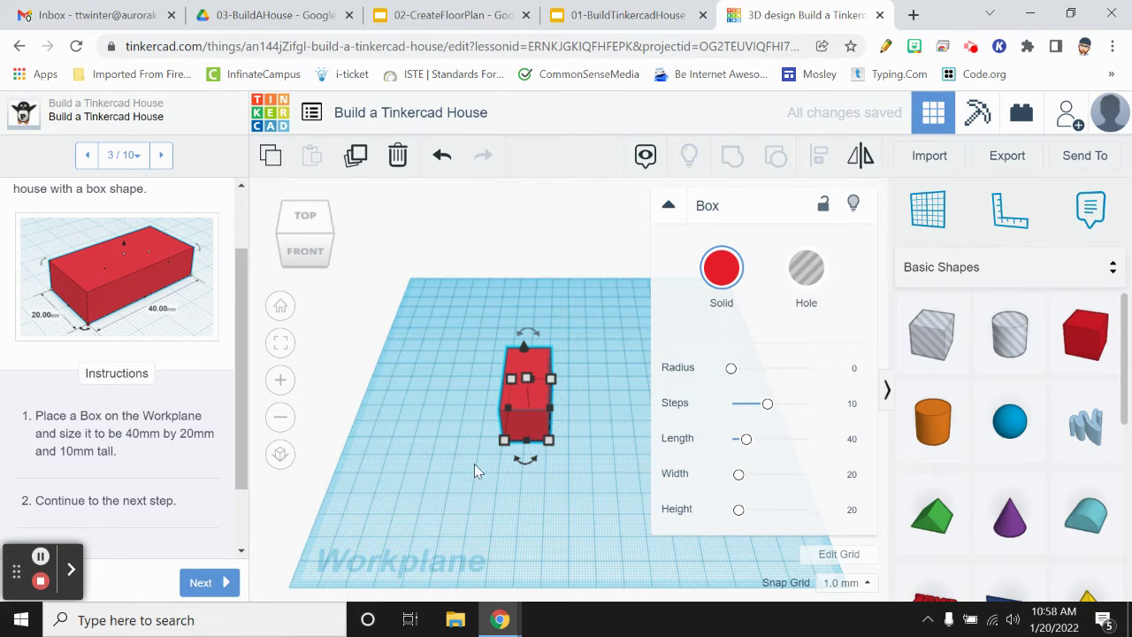
left_click(851, 510)
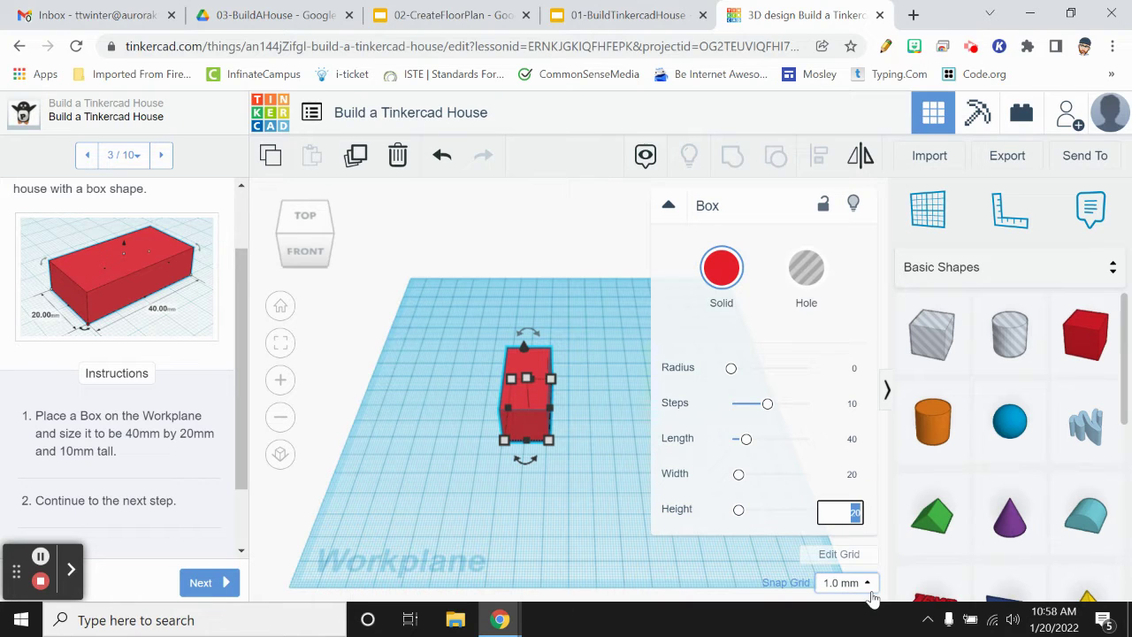
type("10")
key("Return")
left_click(667, 206)
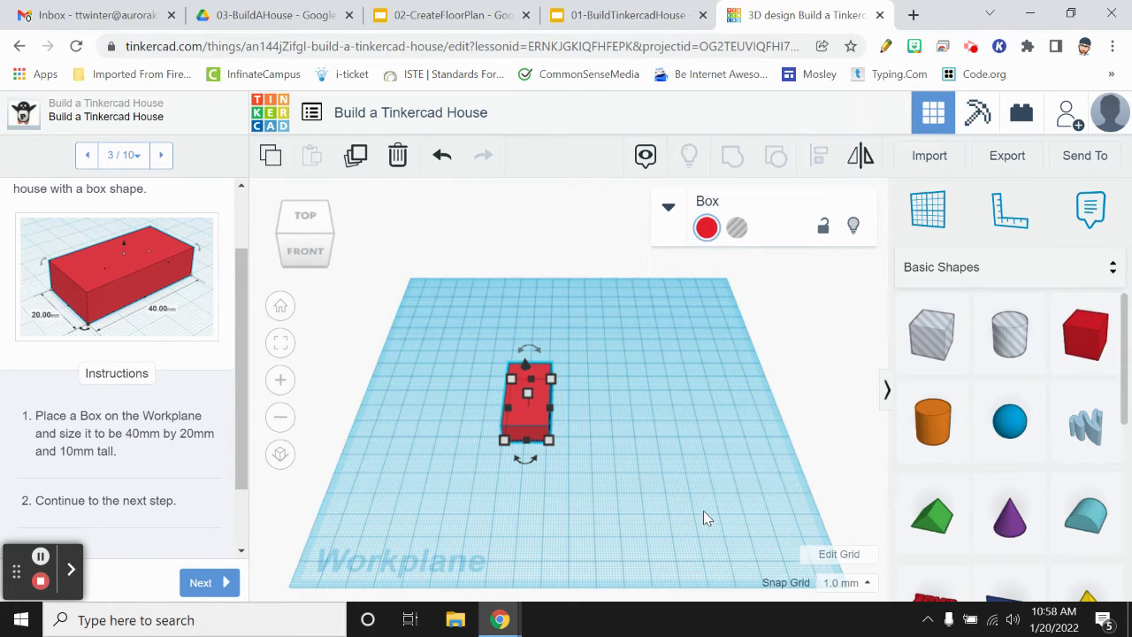
left_click(201, 582)
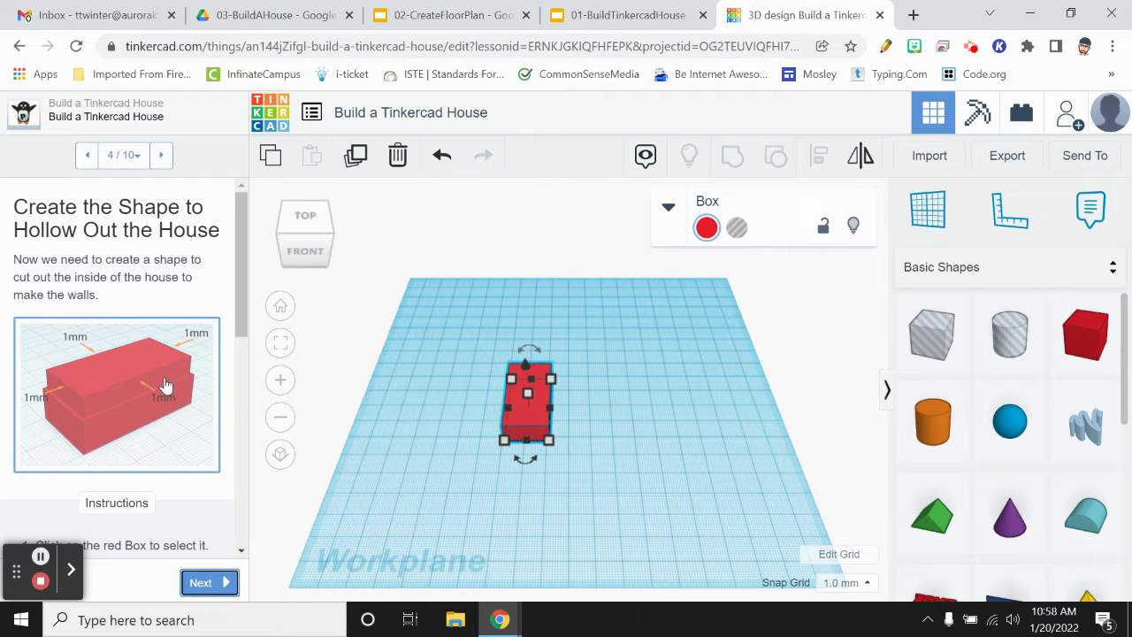
scroll(165, 384, "down", 1)
scroll(165, 385, "down", 3)
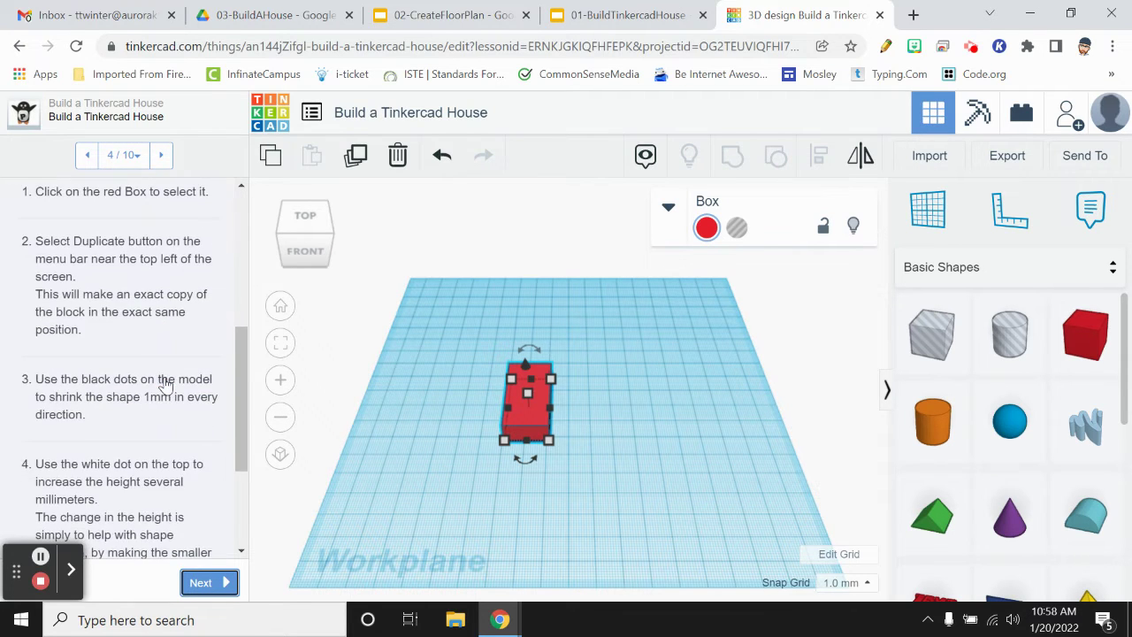
scroll(161, 382, "up", 2)
scroll(165, 385, "up", 1)
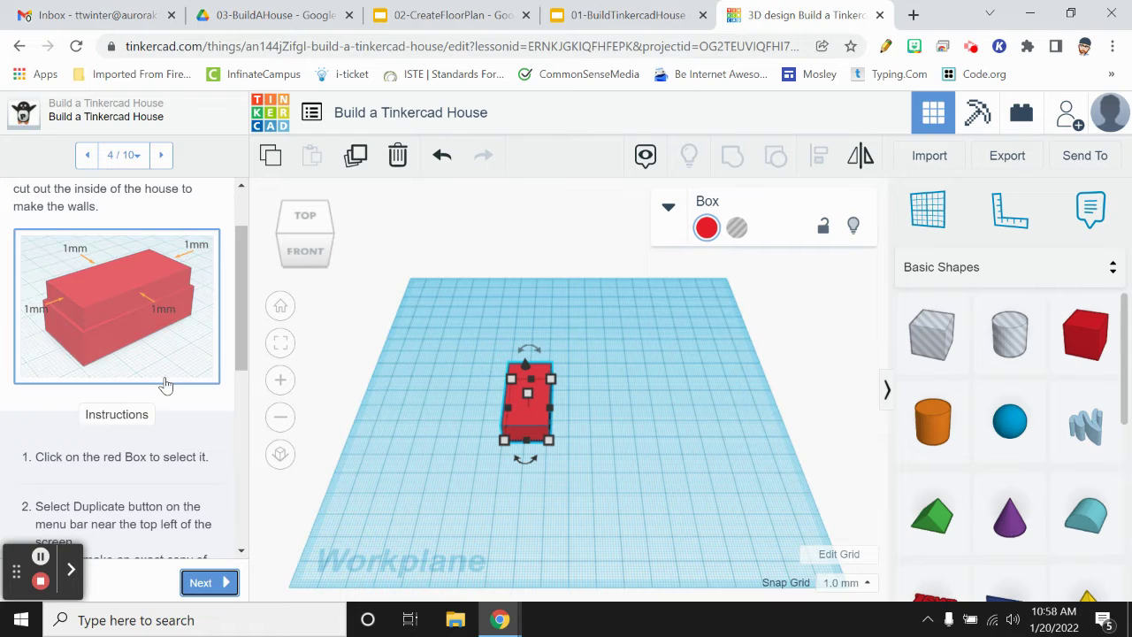
left_click(652, 461)
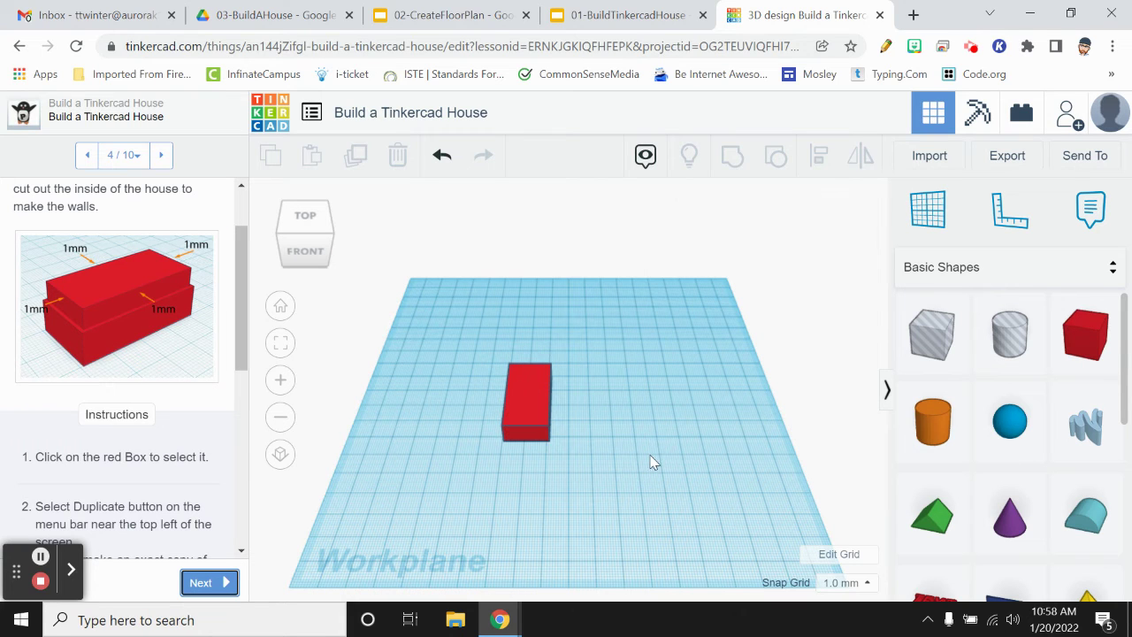
left_click(533, 411)
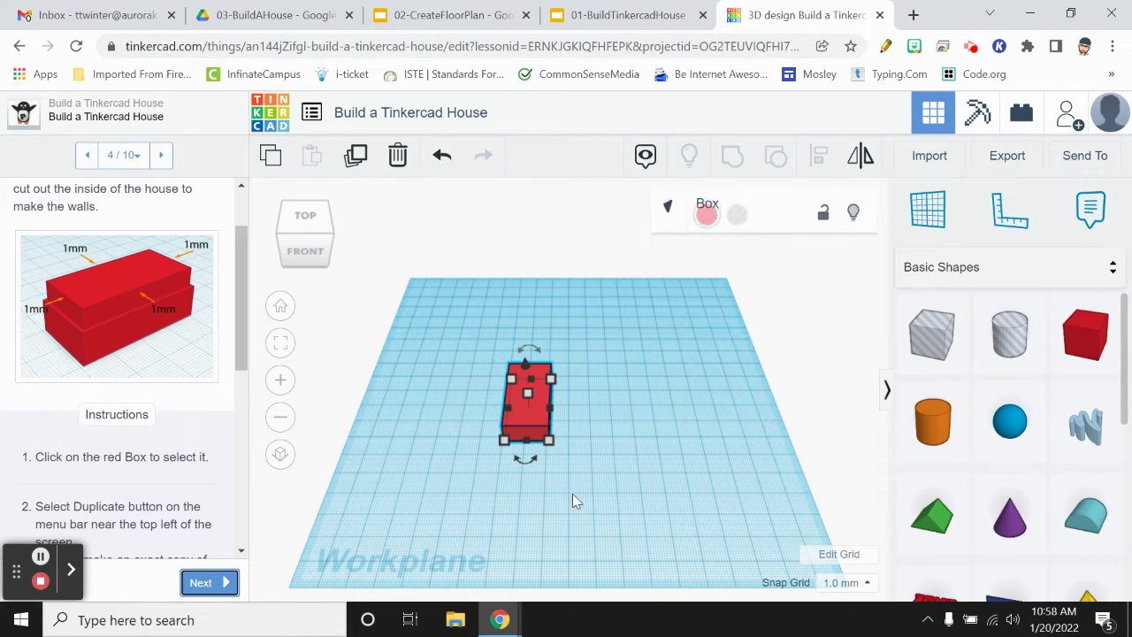
left_click(356, 156)
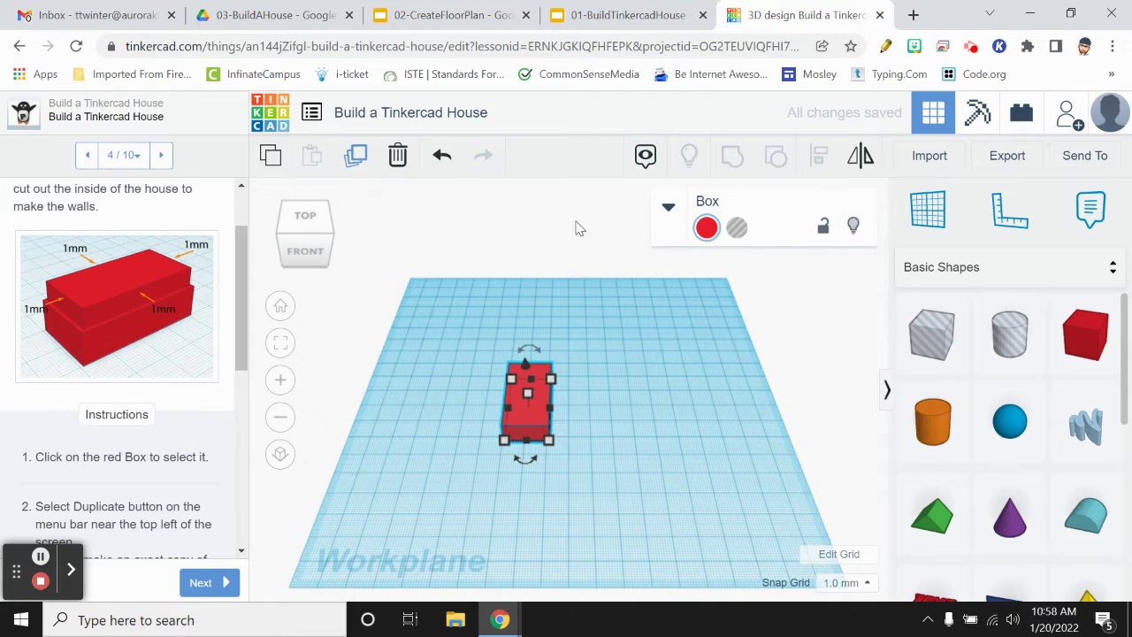
left_click(661, 426)
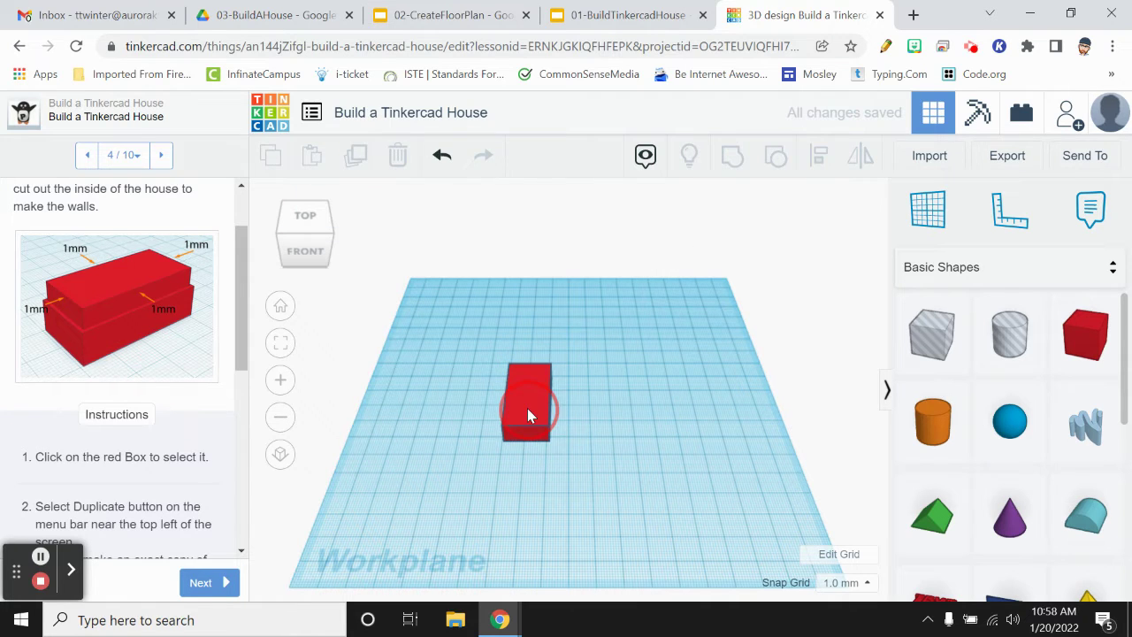
left_click_drag(527, 415, 605, 408)
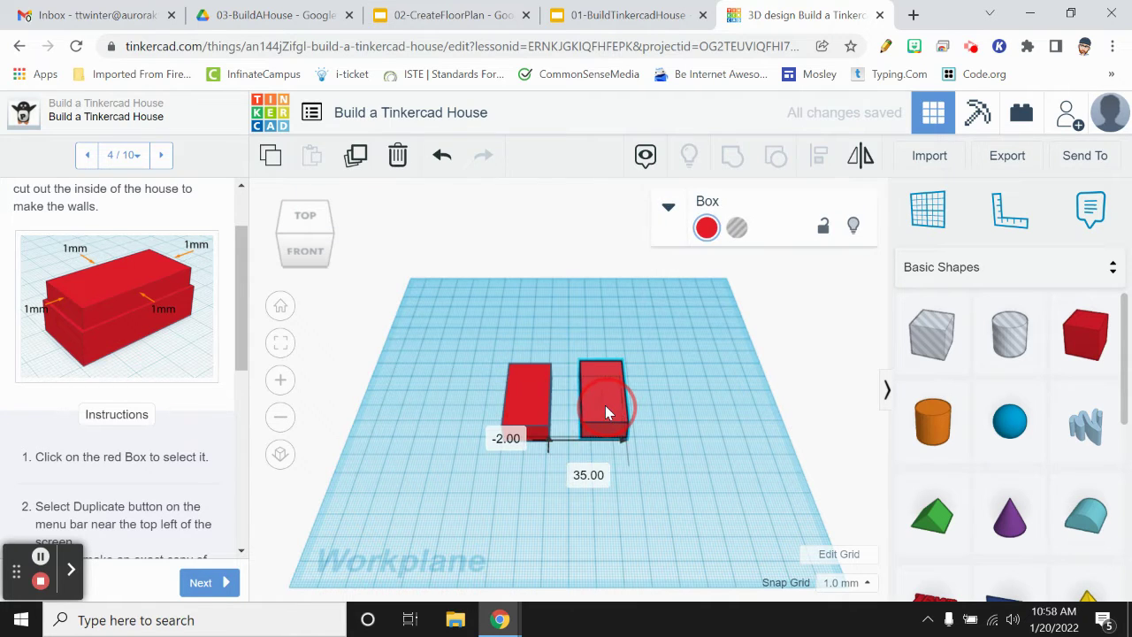
left_click(596, 553)
scroll(176, 454, "down", 1)
scroll(177, 453, "down", 4)
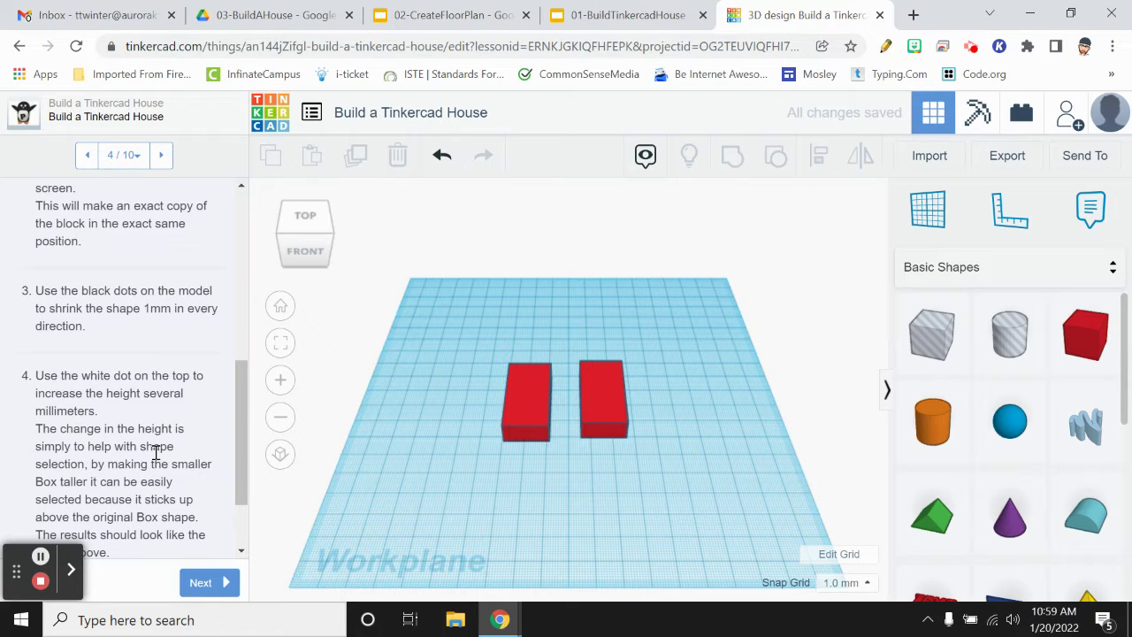
scroll(156, 452, "down", 1)
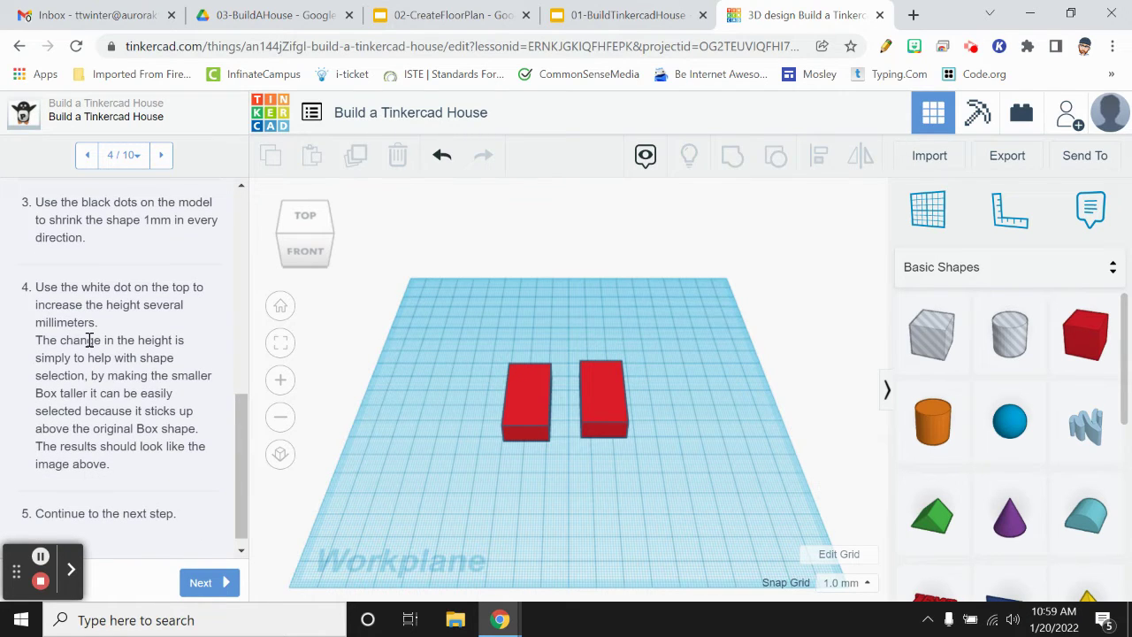
scroll(104, 389, "up", 1)
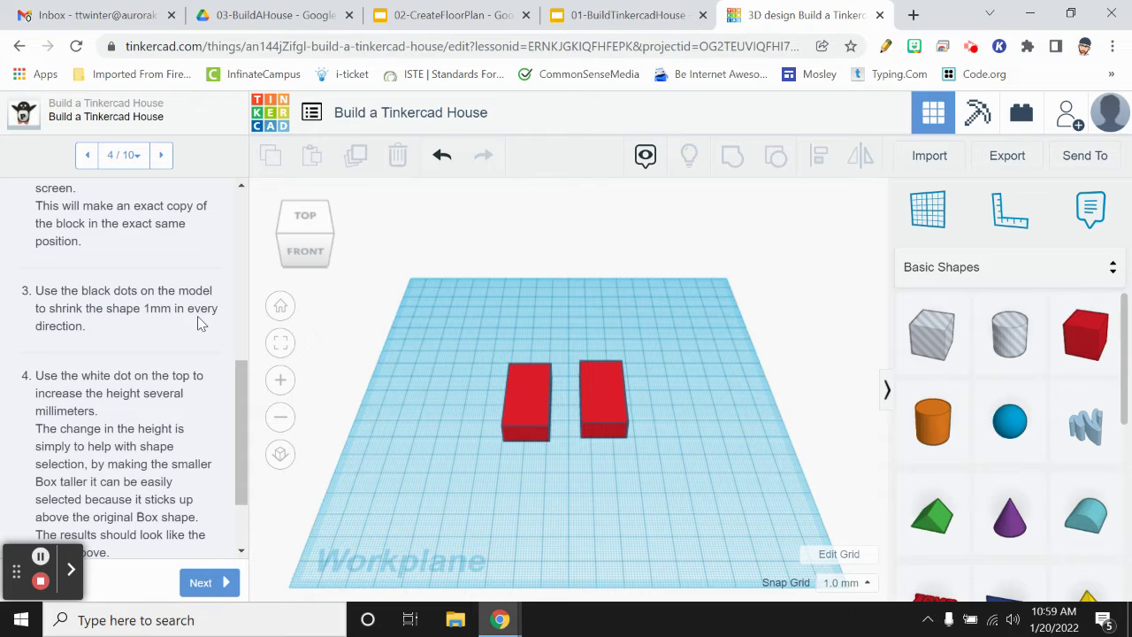
left_click(606, 411)
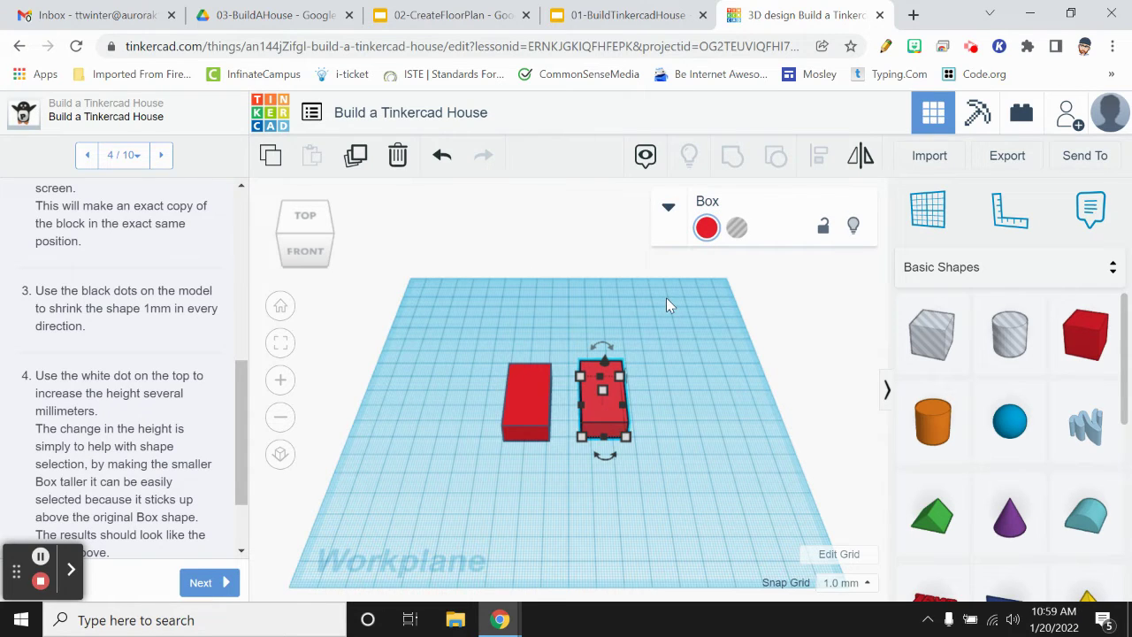
Shrink the copied box's footprint to 39 mm length and 19 mm width.
left_click(668, 207)
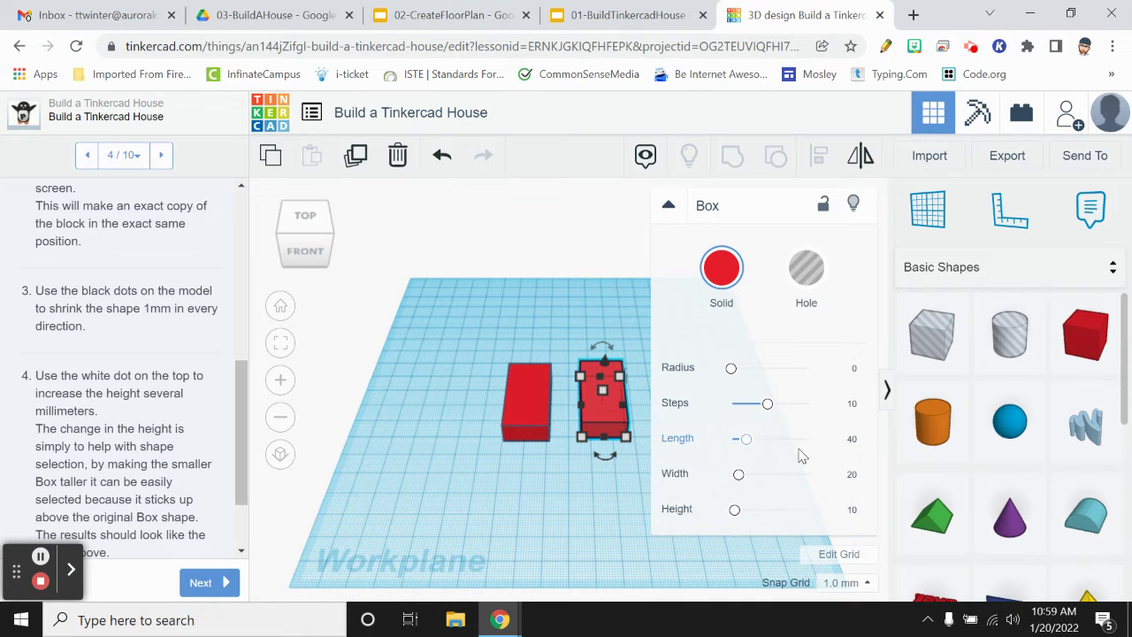
left_click(851, 440)
type("38")
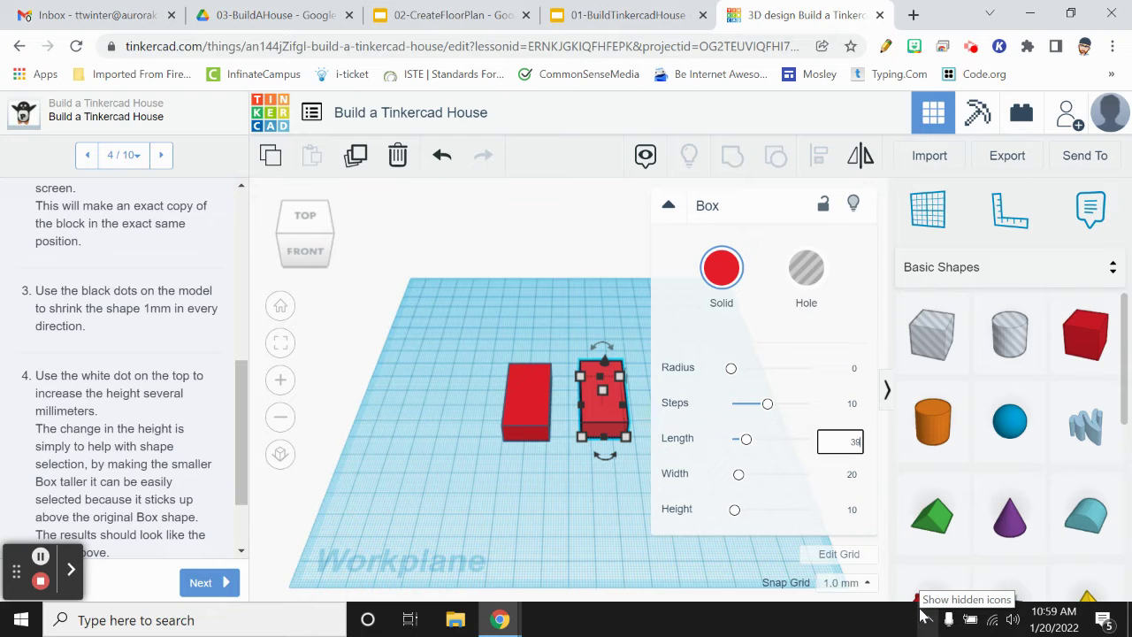
key("Return")
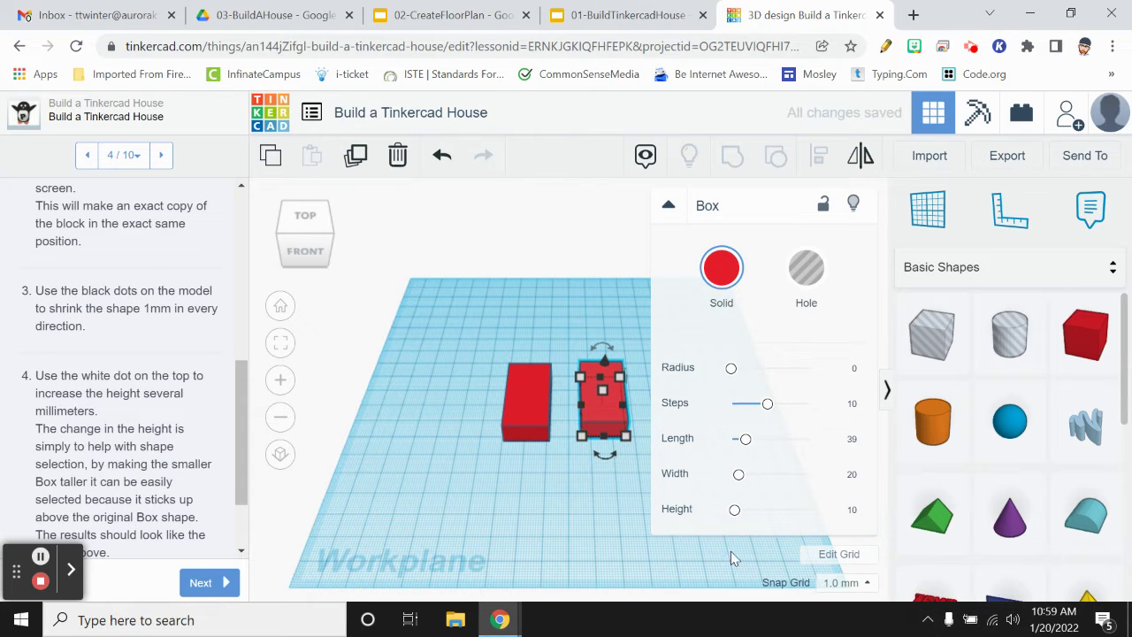
left_click(851, 475)
type("19")
key("Return")
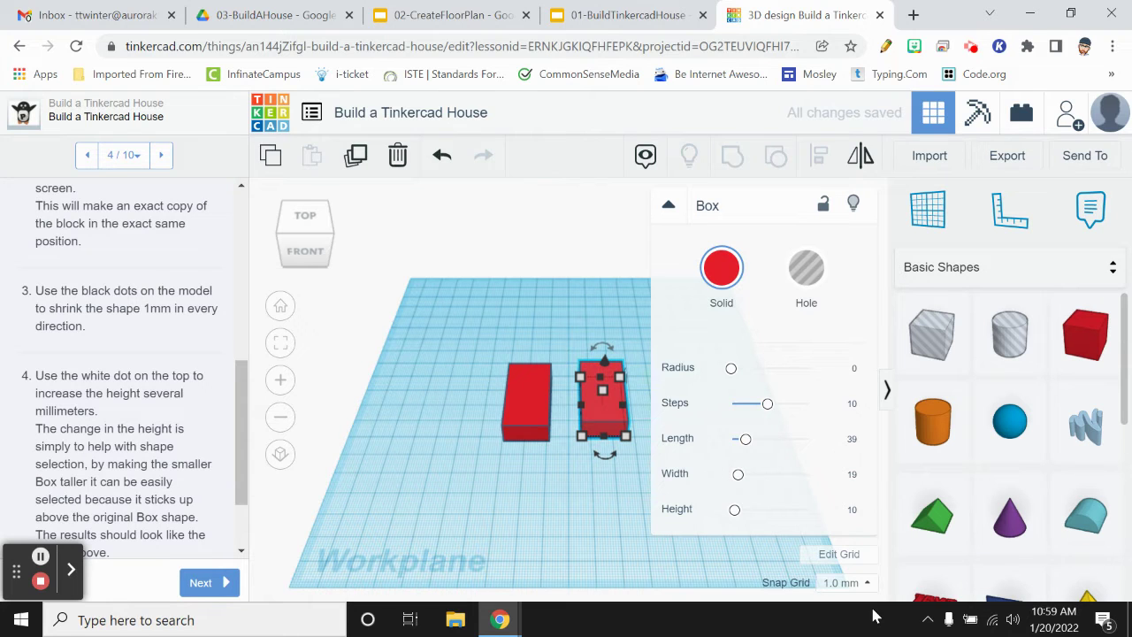
Raise the copied box's height to 50 mm, then deselect it.
left_click(852, 511)
scroll(179, 452, "down", 3)
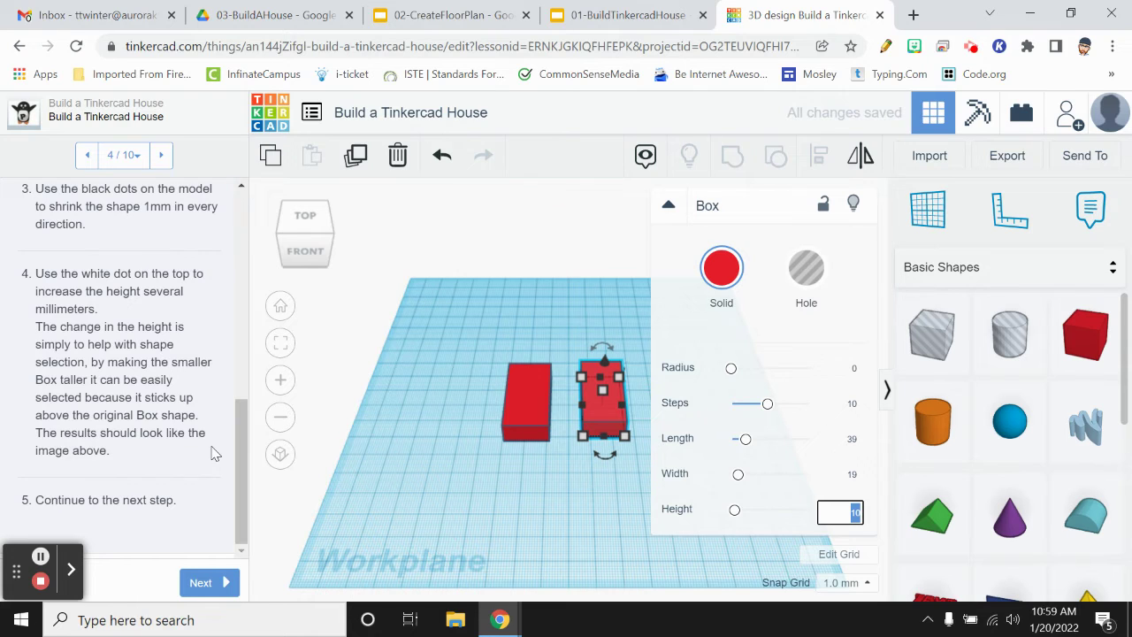
type("5")
key("Return")
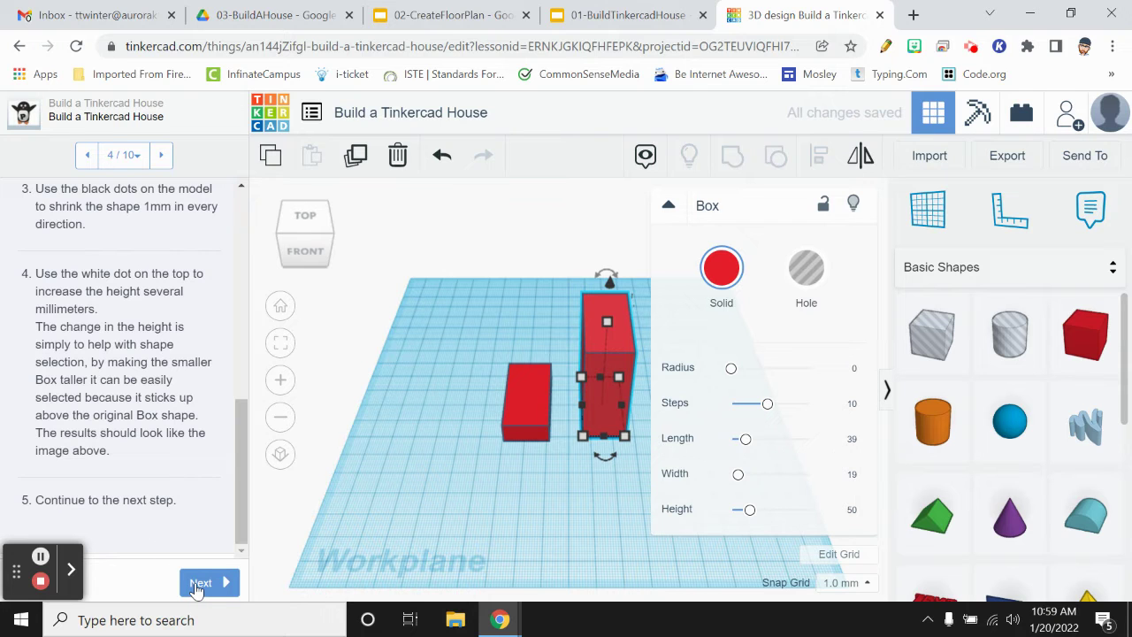
scroll(169, 457, "up", 7)
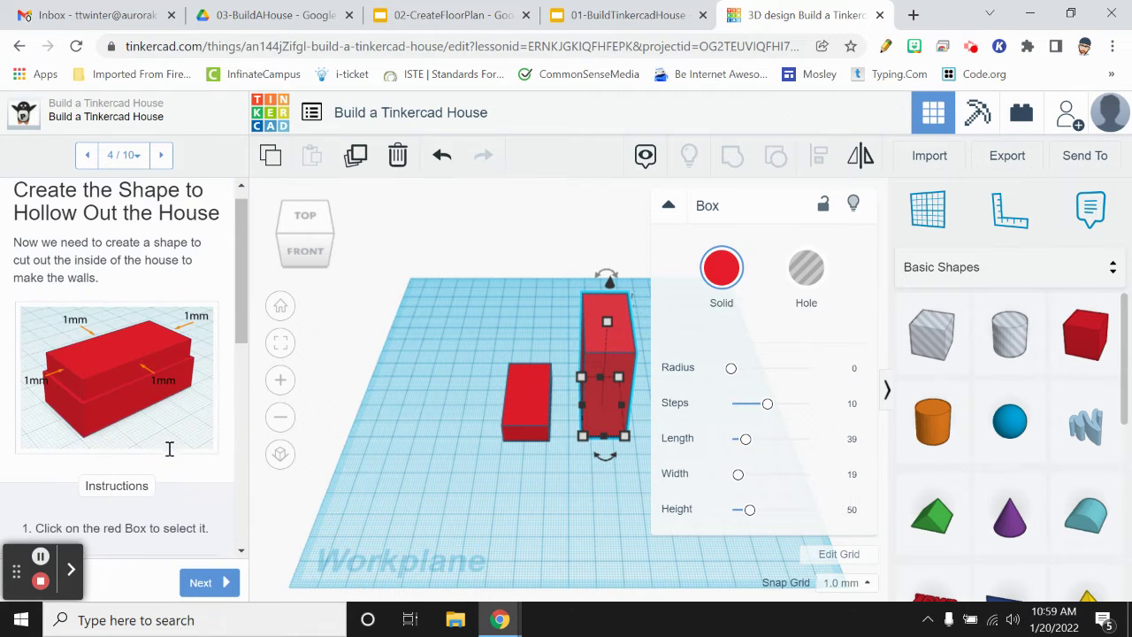
scroll(169, 457, "down", 5)
scroll(169, 456, "down", 1)
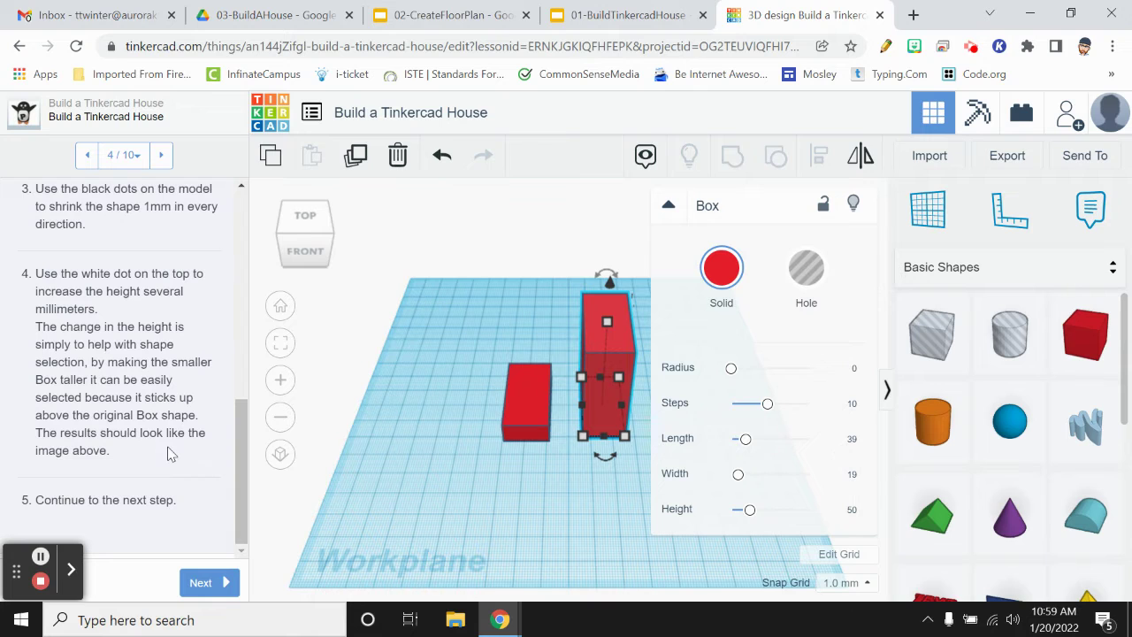
left_click(380, 453)
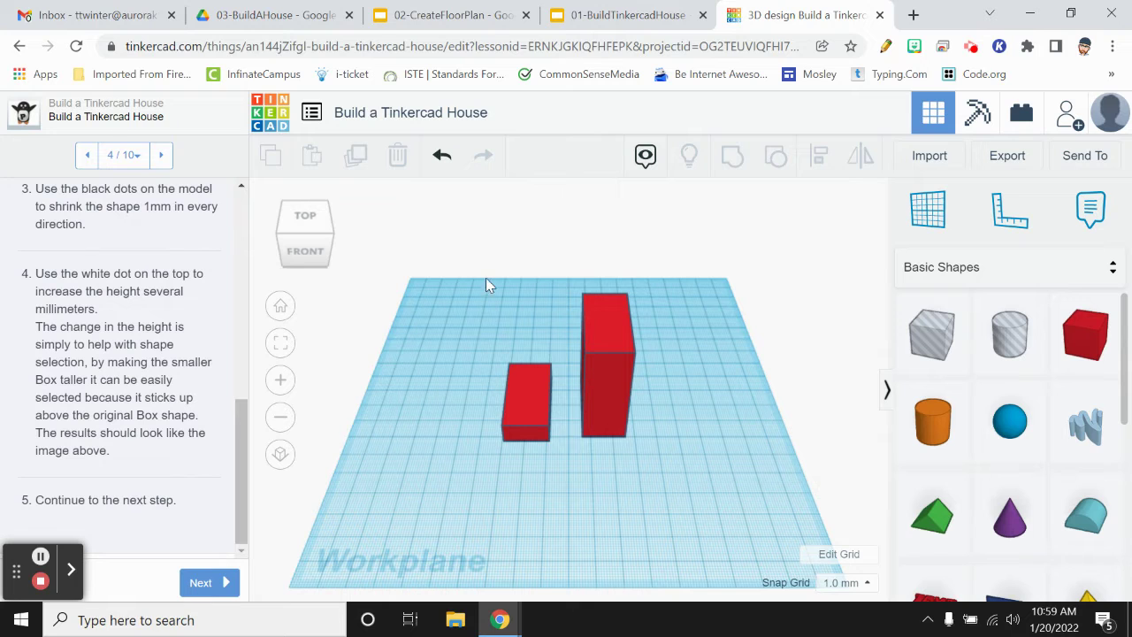
Centre the tall box on the original box along both axes and advance to step 5.
left_click_drag(485, 278, 673, 511)
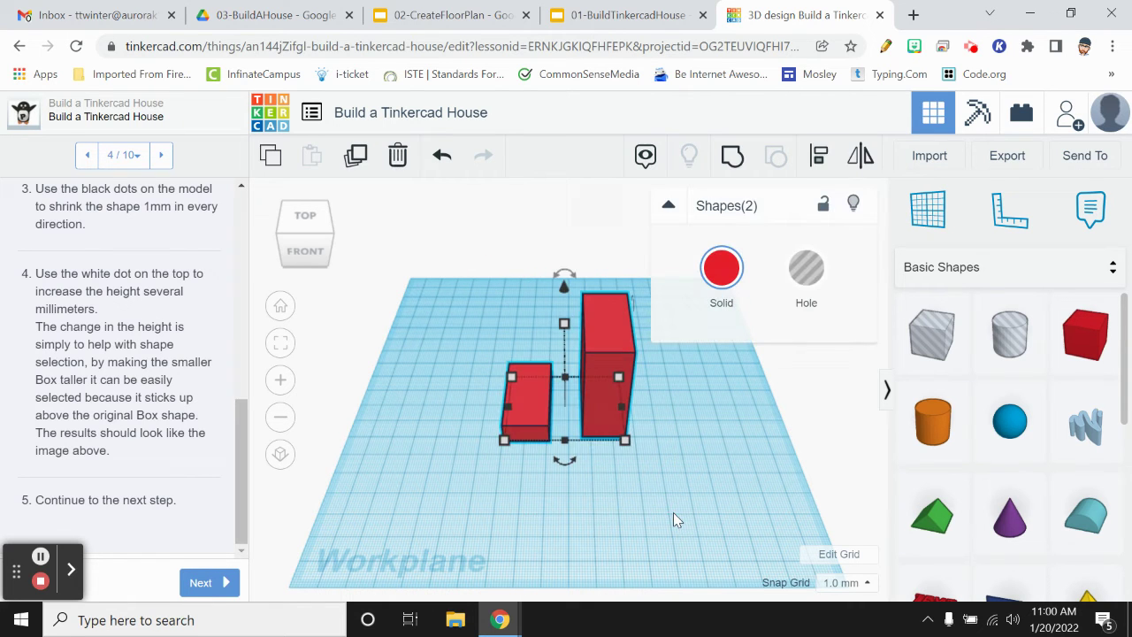
left_click(818, 157)
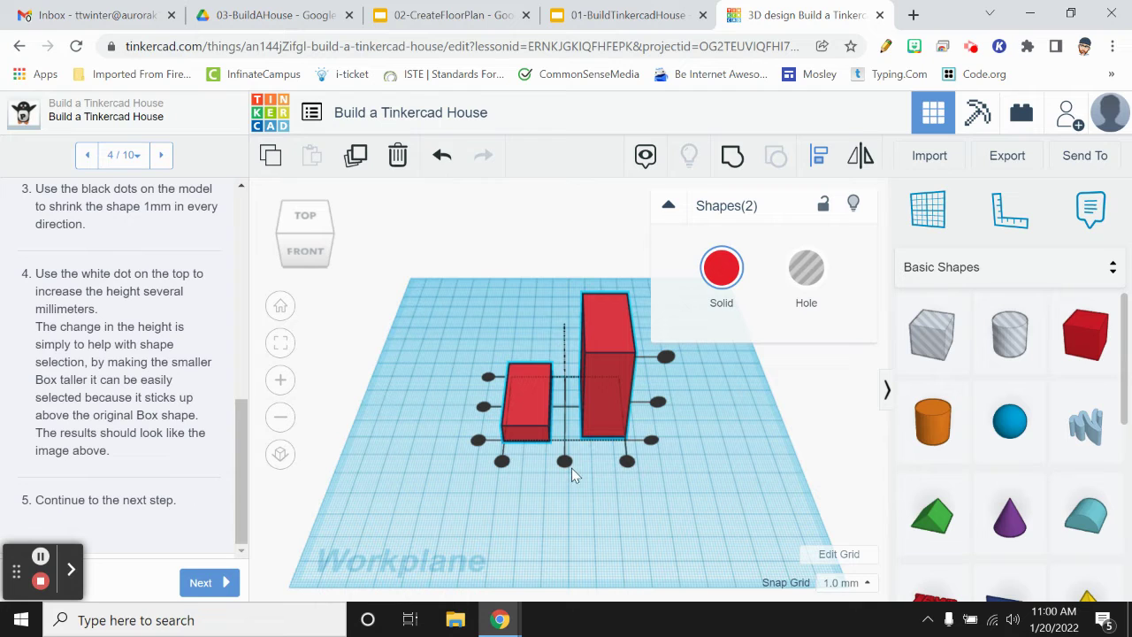
left_click(564, 461)
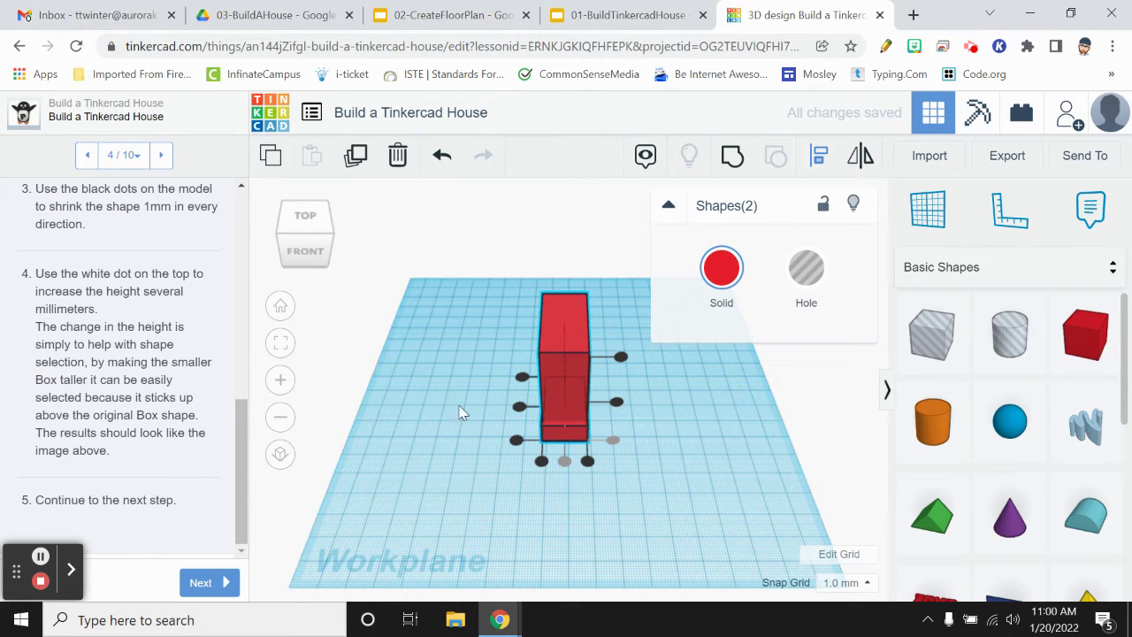
left_click(519, 407)
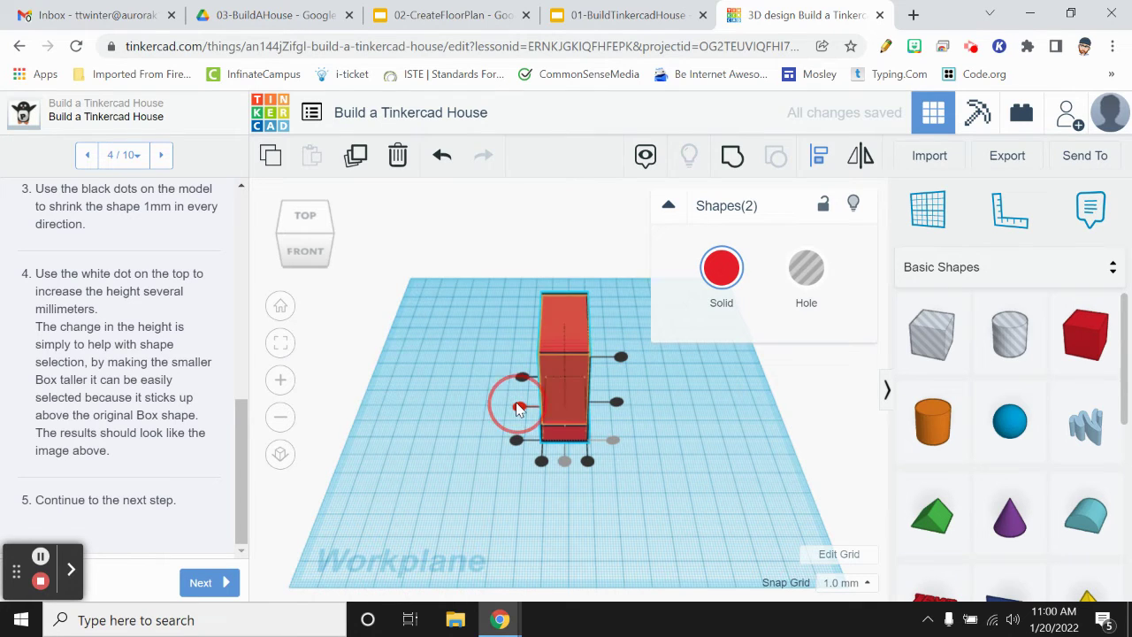
left_click(475, 520)
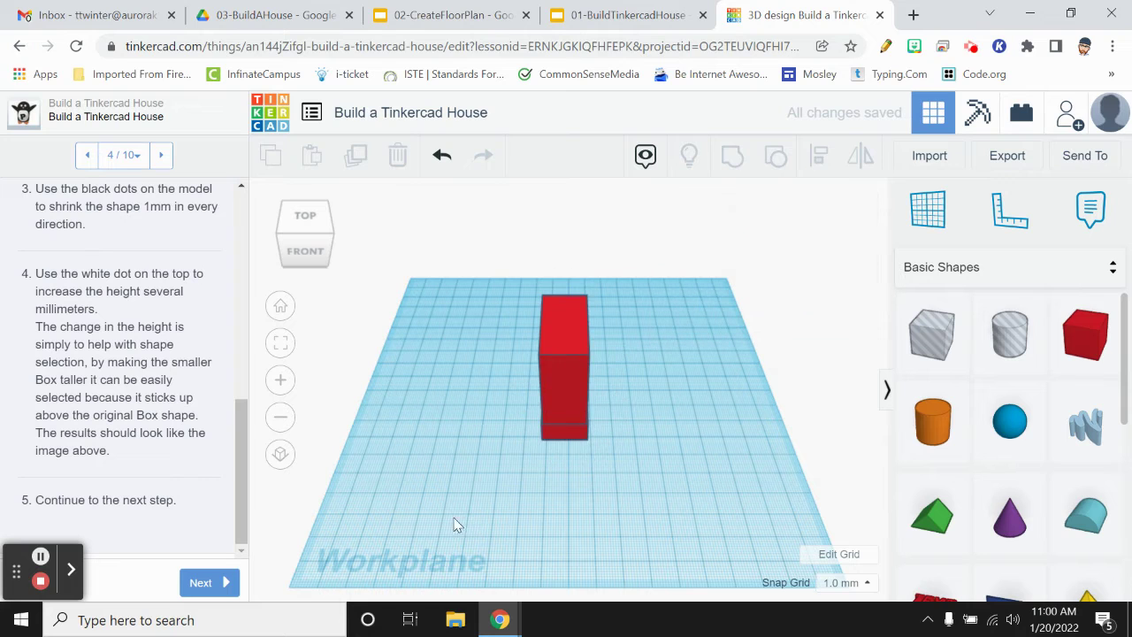
left_click(200, 582)
From the front view, turn the tall inner box into a hole.
scroll(164, 458, "down", 4)
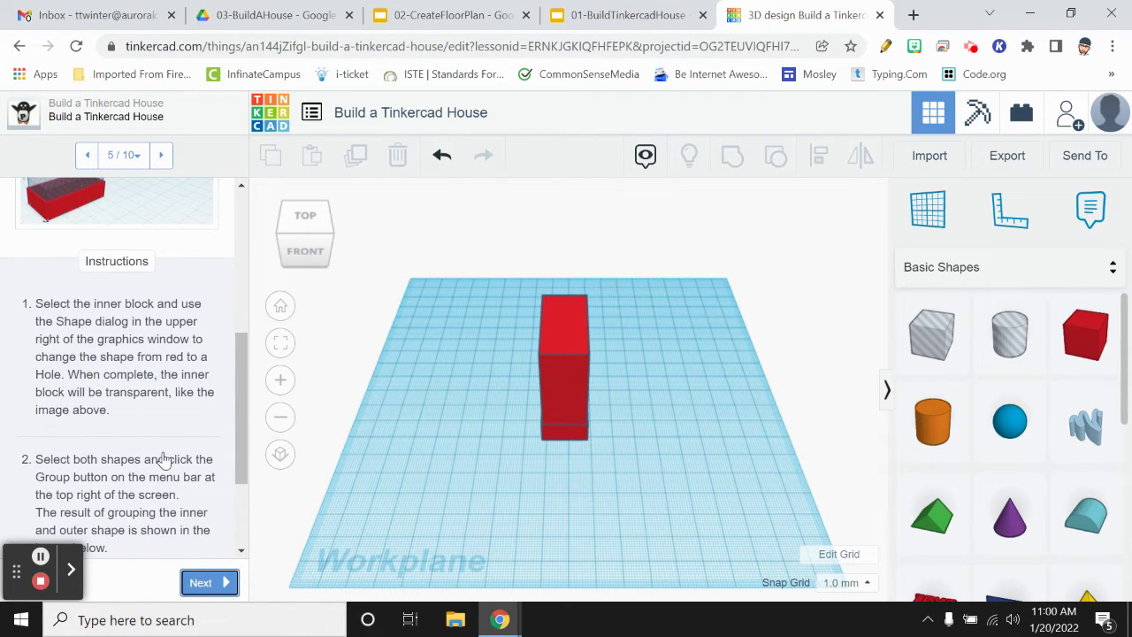
scroll(164, 458, "down", 1)
scroll(164, 458, "up", 3)
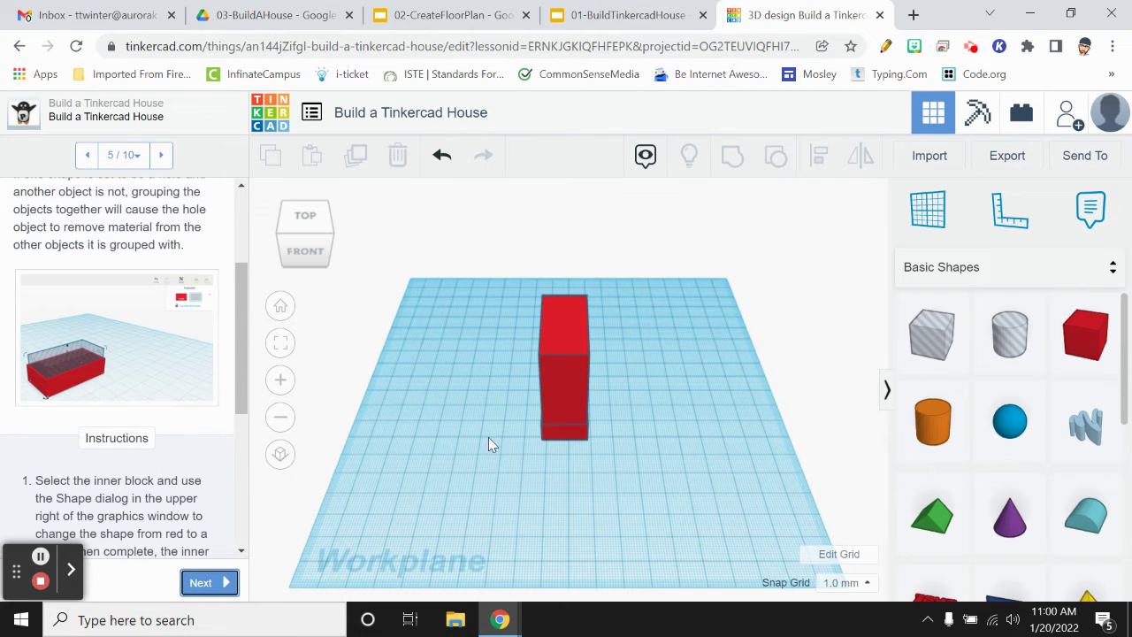
left_click(305, 246)
left_click(580, 292)
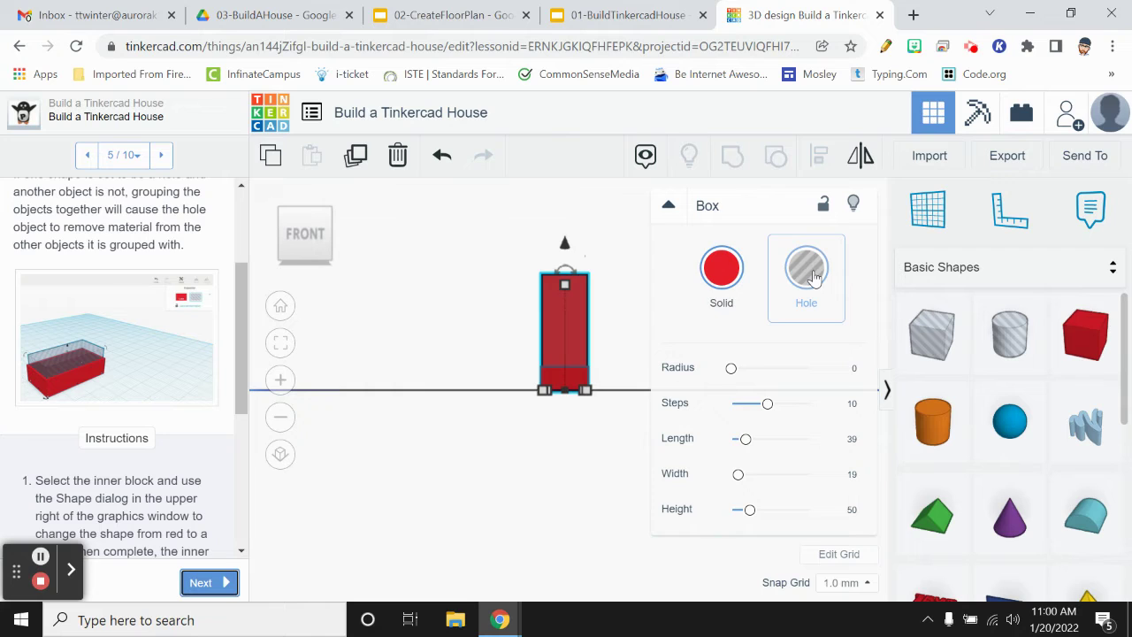
left_click(813, 276)
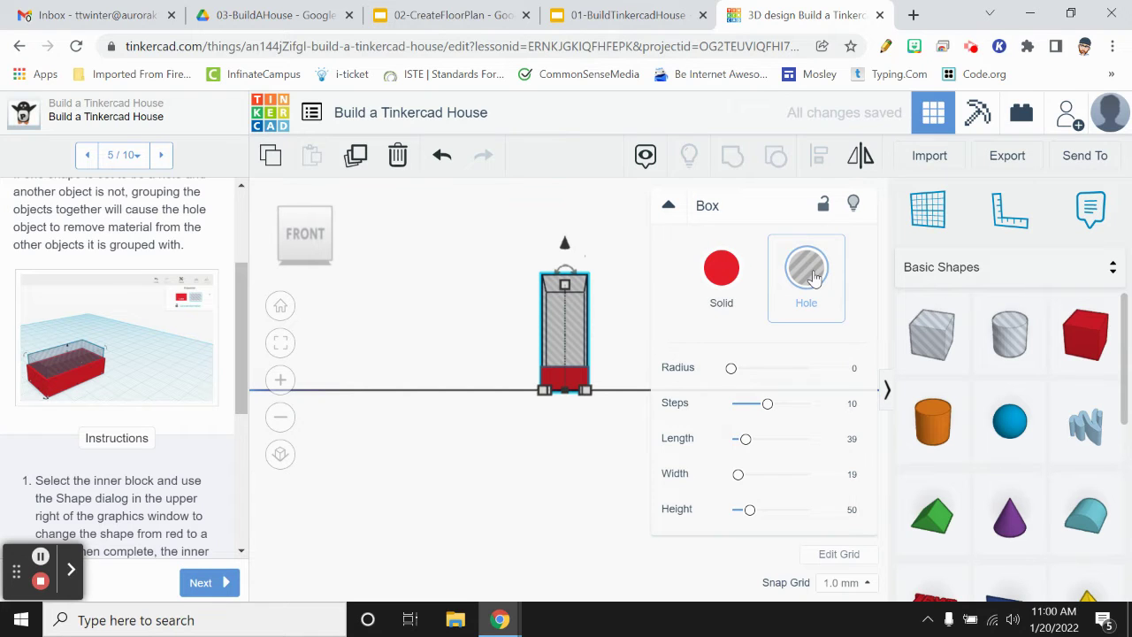
left_click(472, 287)
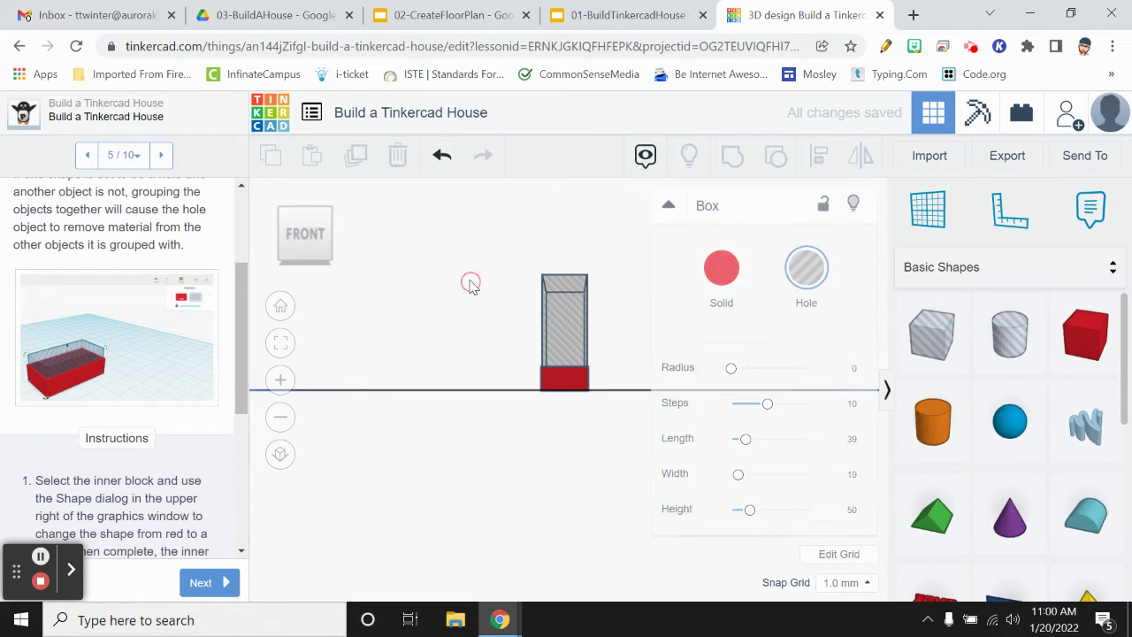
Group the hole with the outer box into a hollow shell and advance to step 6.
left_click(309, 221)
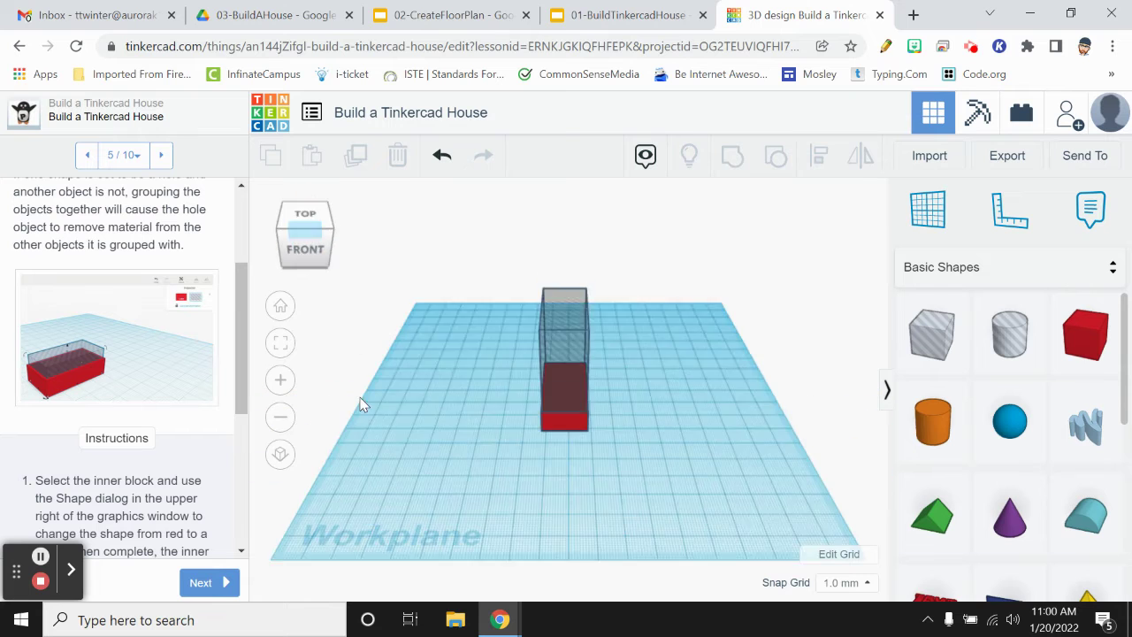
scroll(146, 515, "down", 4)
scroll(145, 515, "up", 2)
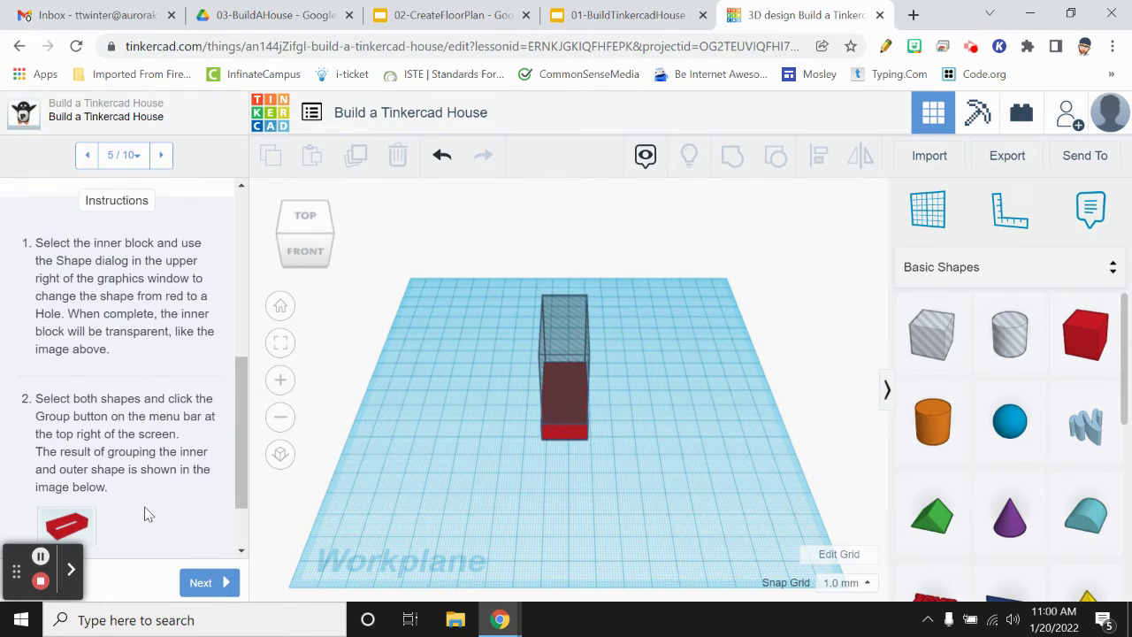
scroll(148, 514, "down", 2)
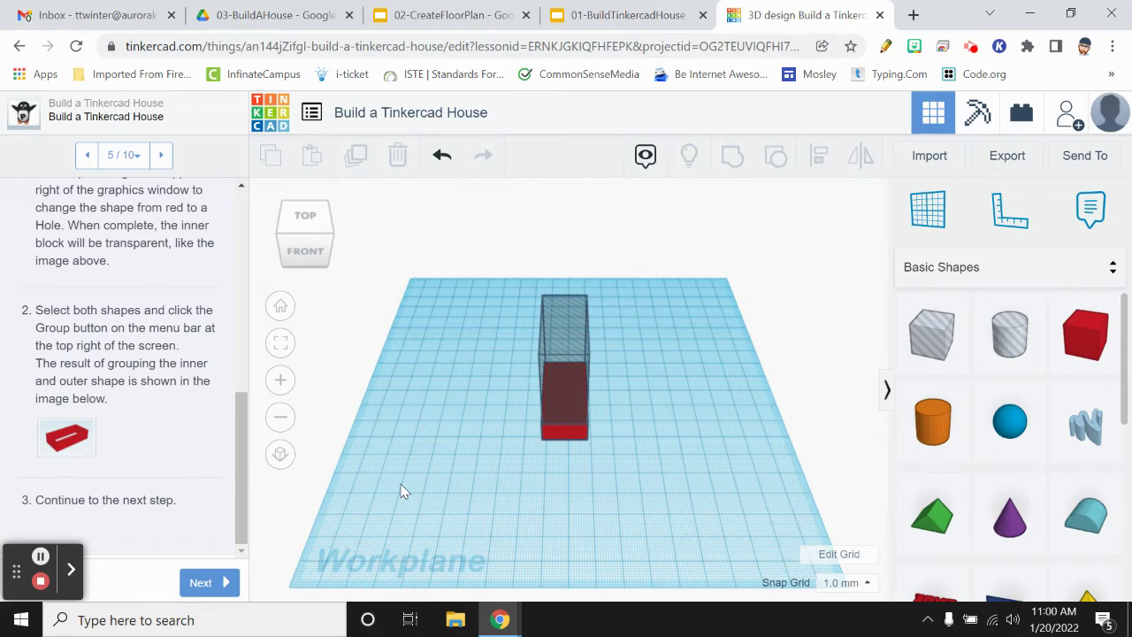
left_click_drag(474, 294, 704, 544)
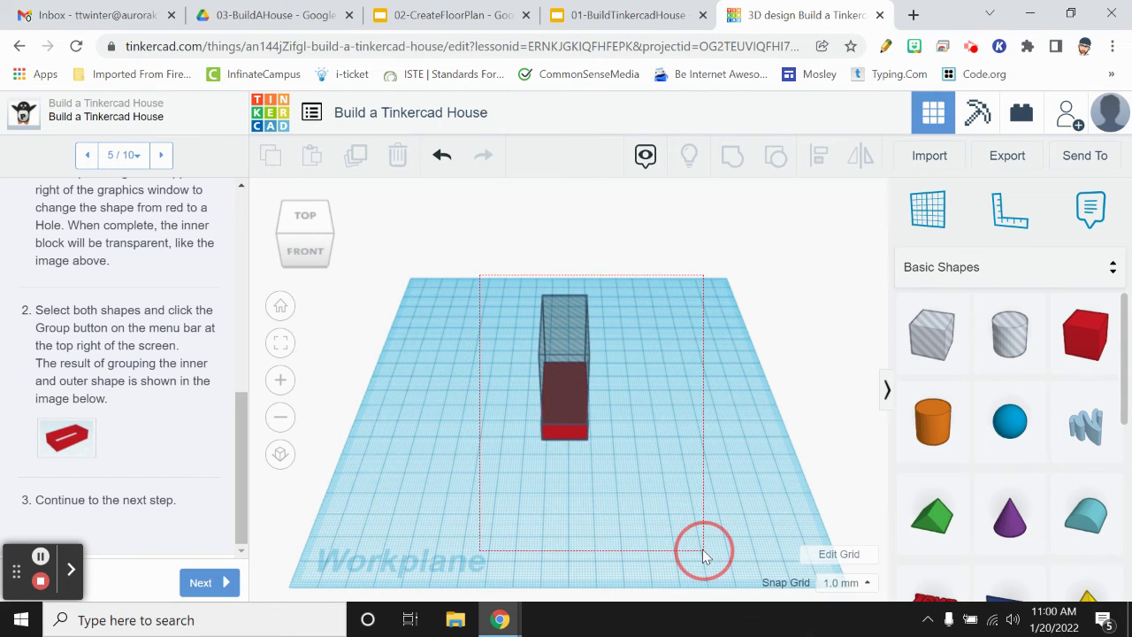
left_click(733, 157)
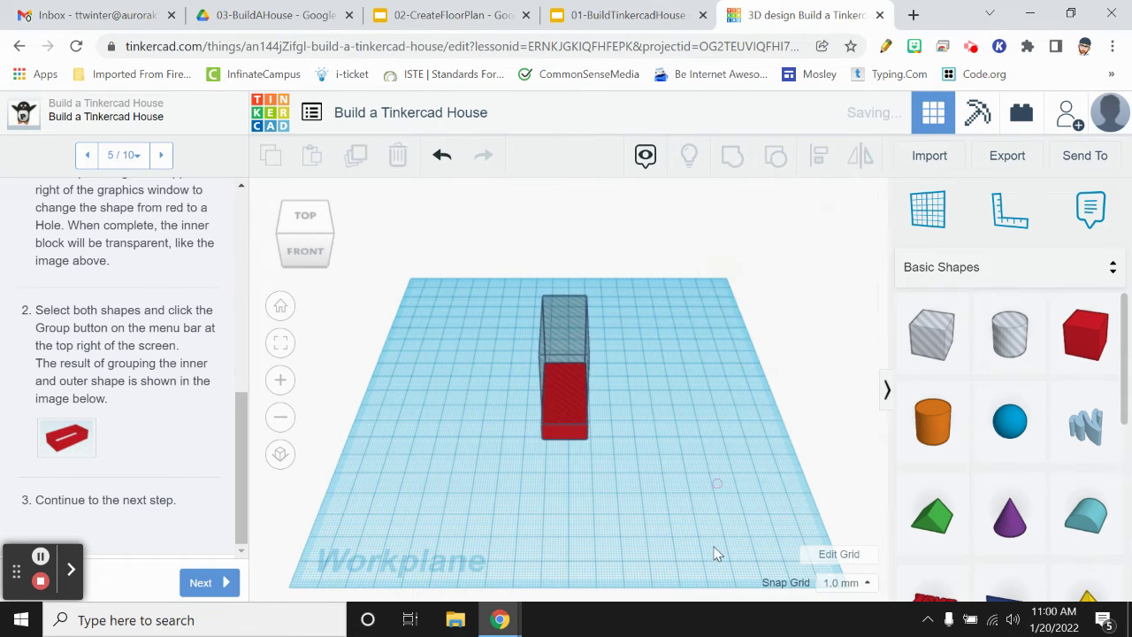
left_click(706, 552)
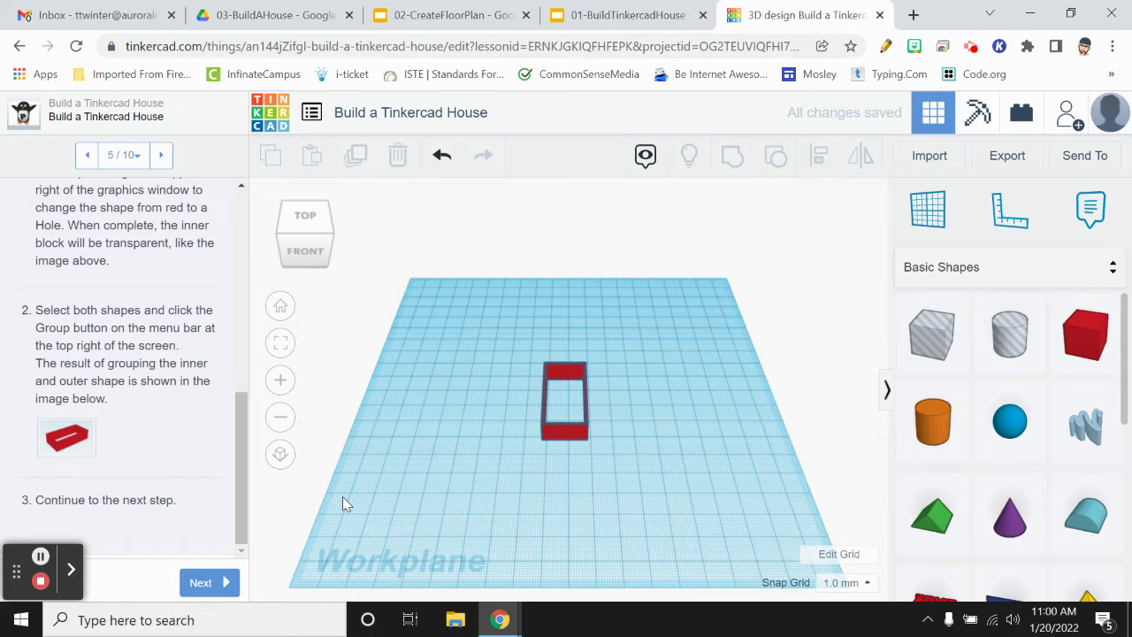
left_click(201, 582)
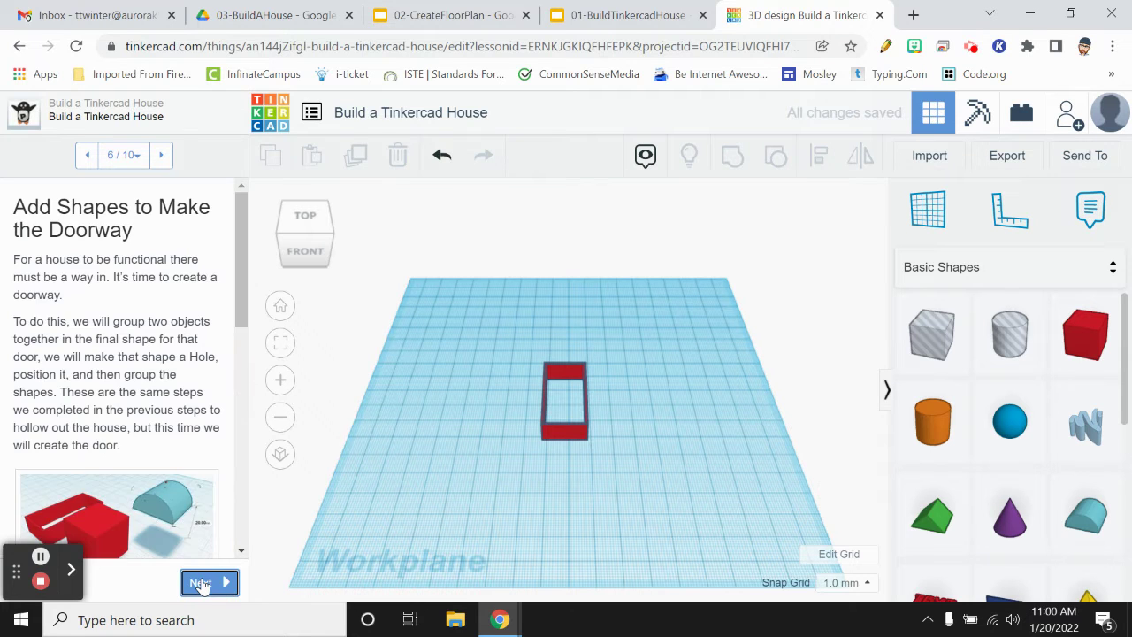
Add a red box to the workplane and move it left of the frame.
scroll(183, 478, "down", 3)
scroll(183, 477, "down", 3)
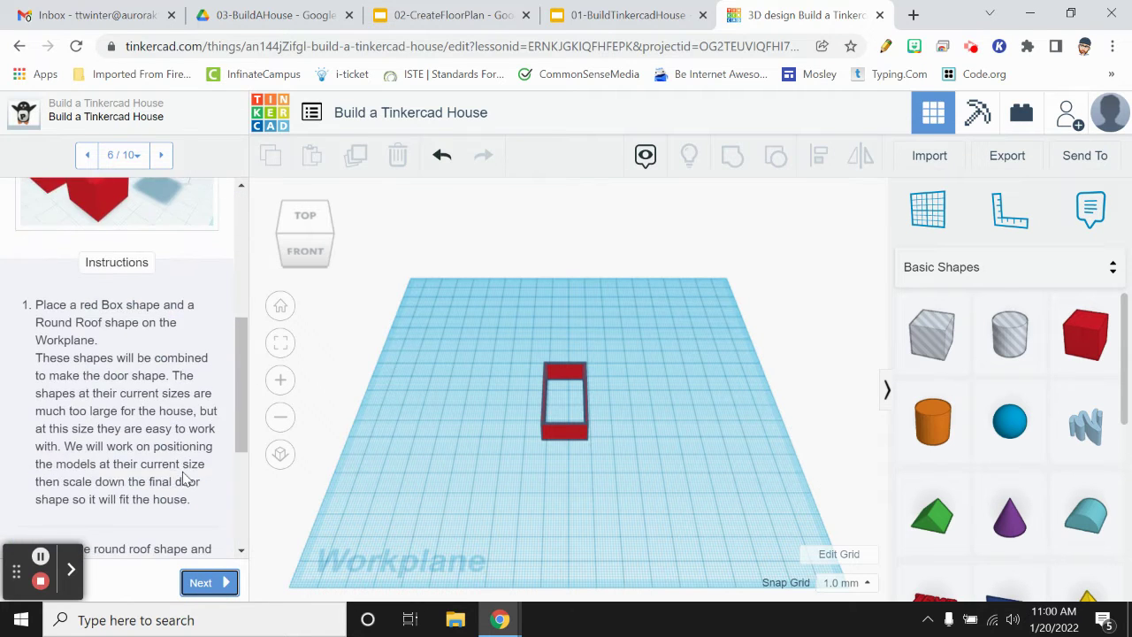
scroll(183, 478, "up", 2)
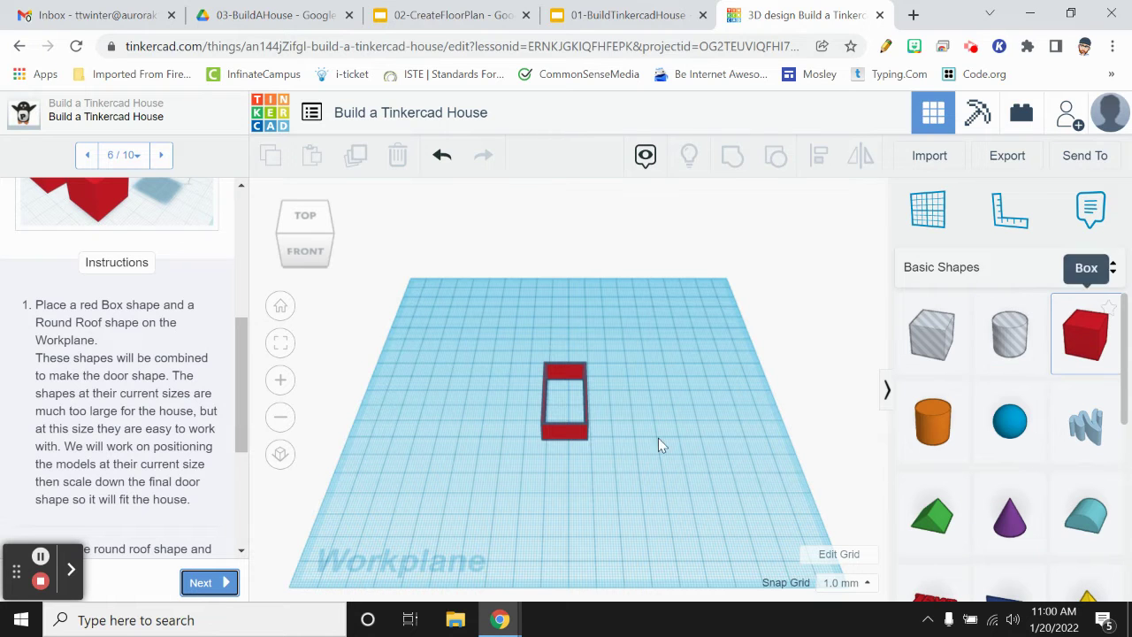
scroll(566, 433, "up", 2)
scroll(138, 457, "up", 2)
scroll(131, 477, "down", 2)
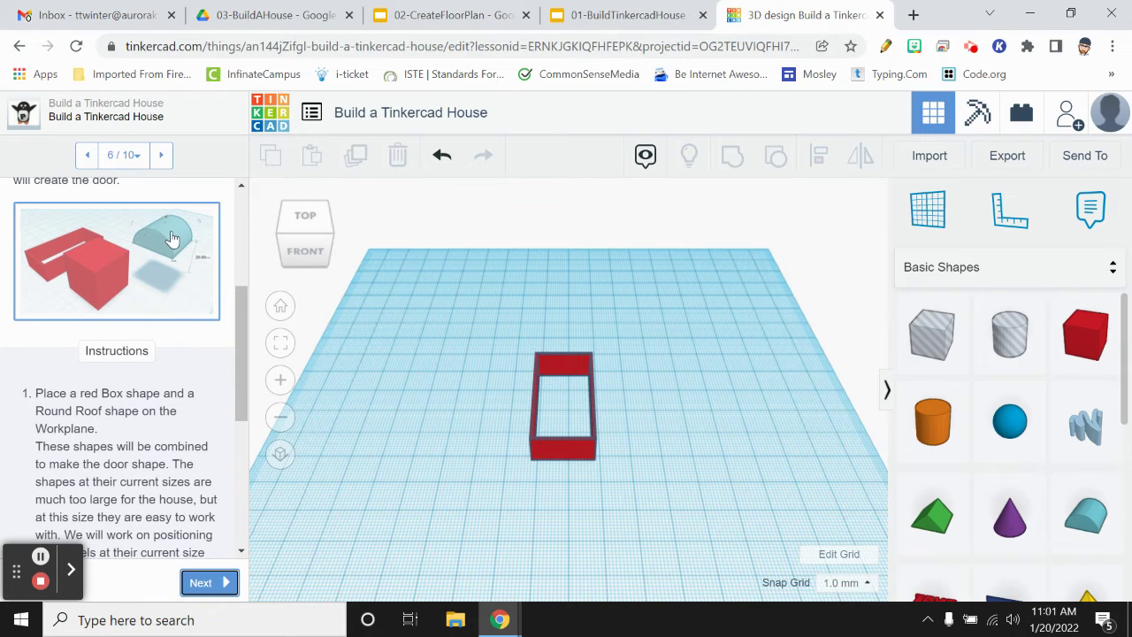
left_click_drag(1087, 352, 676, 421)
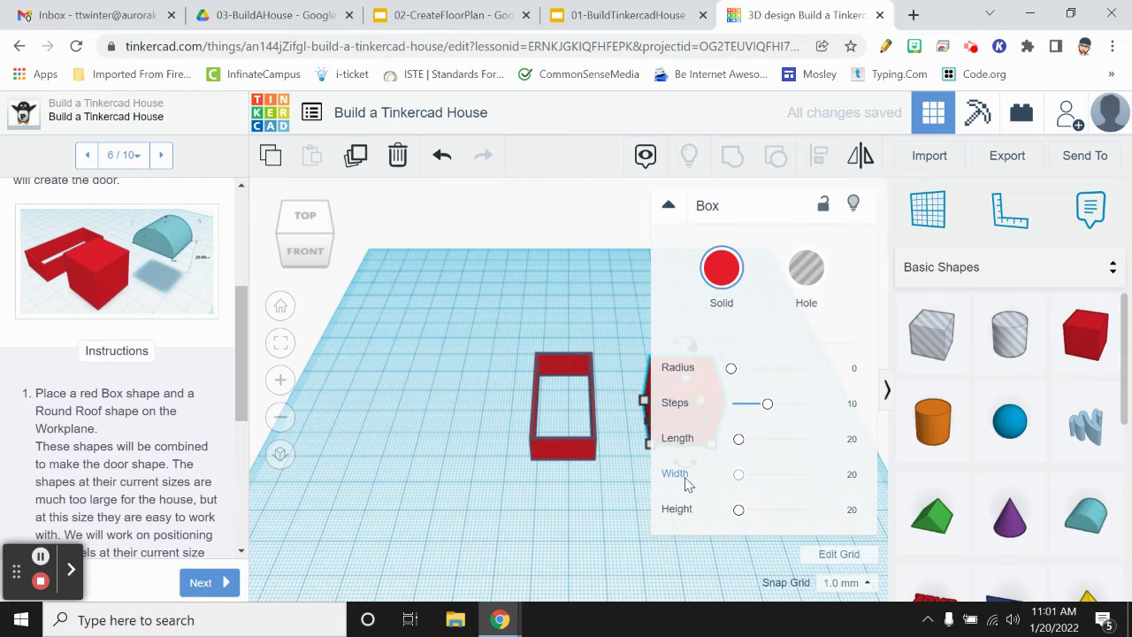
left_click(669, 206)
left_click_drag(680, 407, 398, 420)
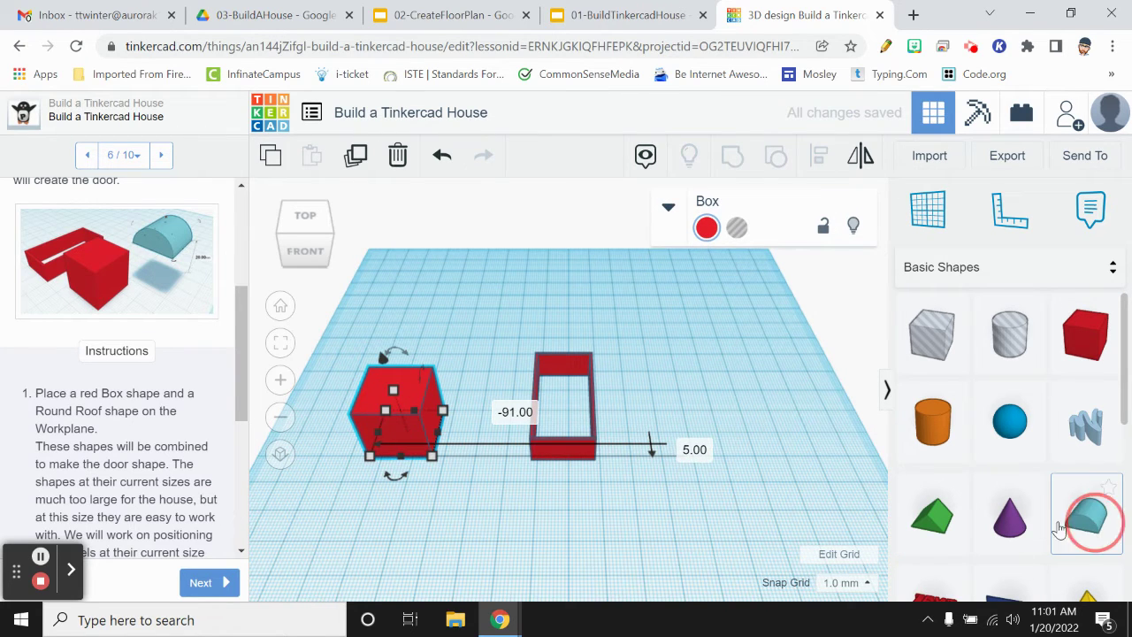
Add a Round Roof shape to the workplane beside the red box.
left_click_drag(1086, 515, 408, 537)
scroll(147, 444, "down", 4)
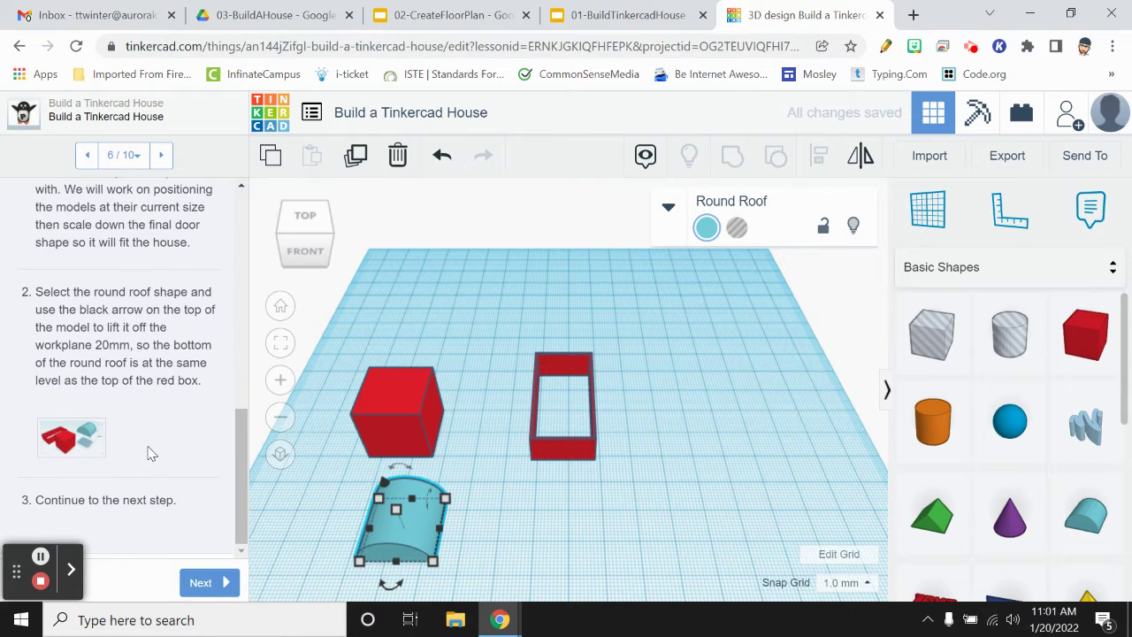
left_click(399, 404)
left_click(669, 207)
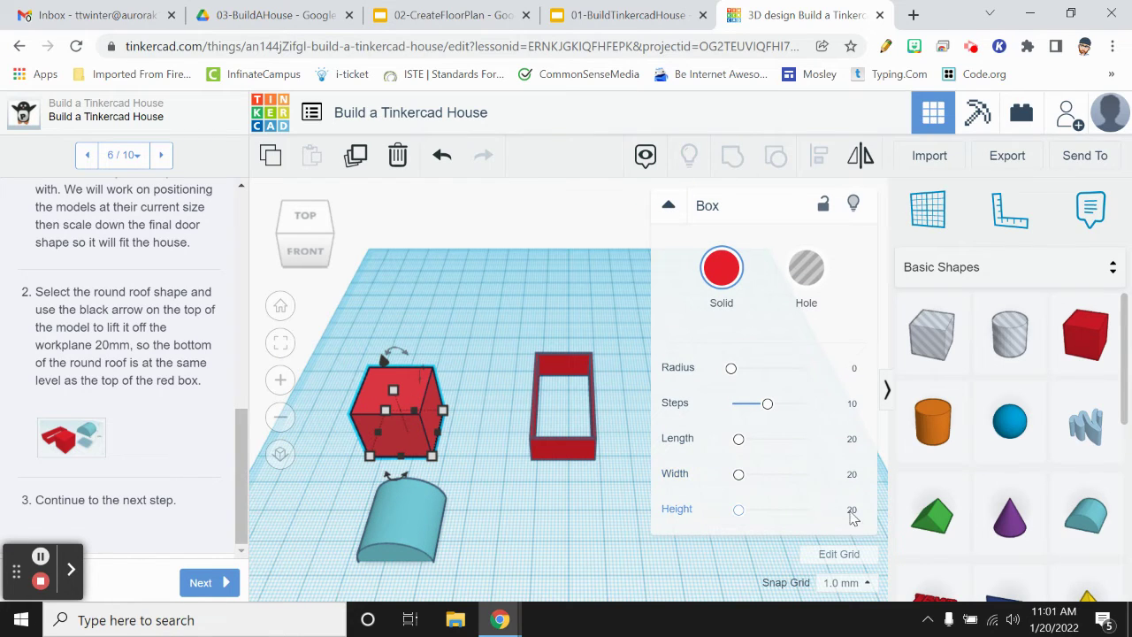
left_click(307, 253)
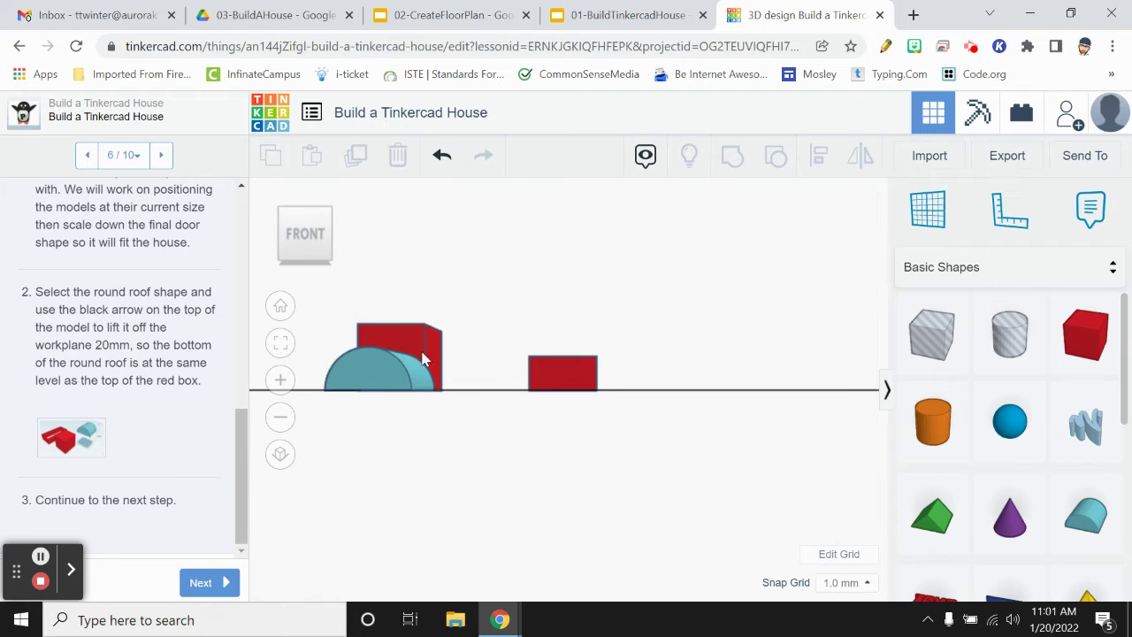
Lift the Round Roof 20 mm so its base is level with the red cube's top.
left_click(374, 383)
left_click_drag(384, 299, 383, 221)
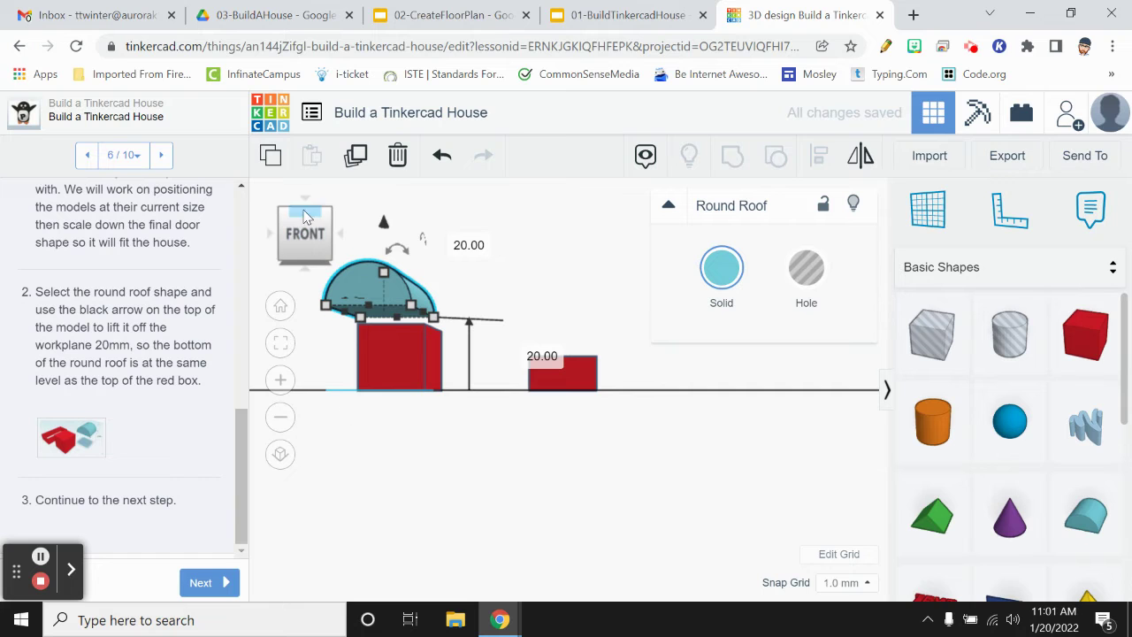
left_click(610, 266)
left_click(305, 212)
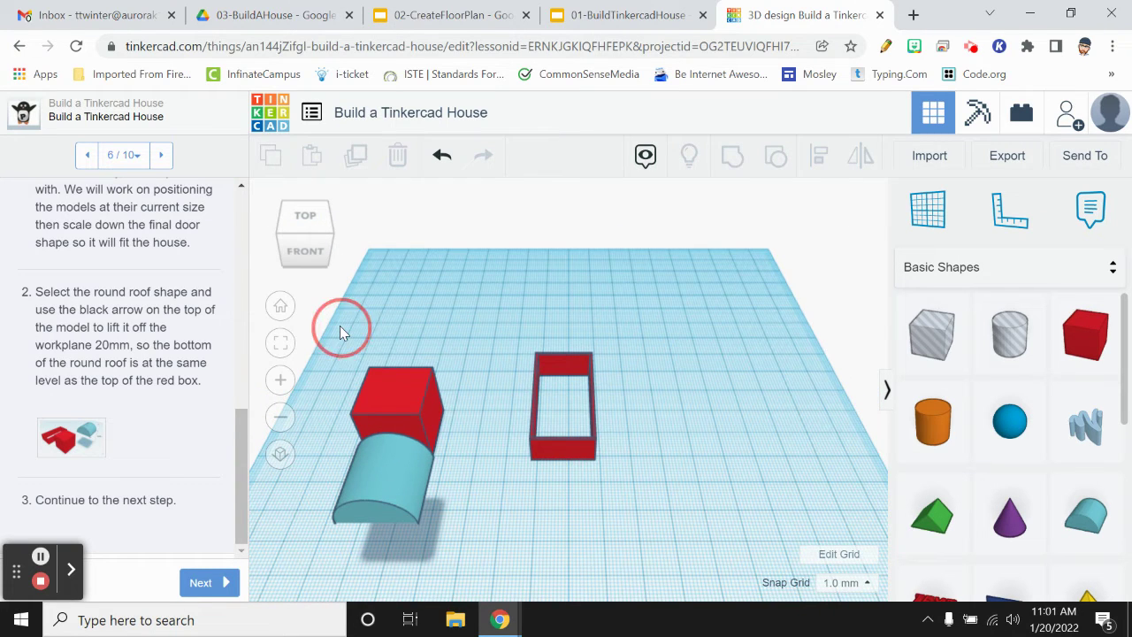
Centre the Round Roof over the red box on both axes and group them into an arched door.
left_click_drag(341, 329, 453, 583)
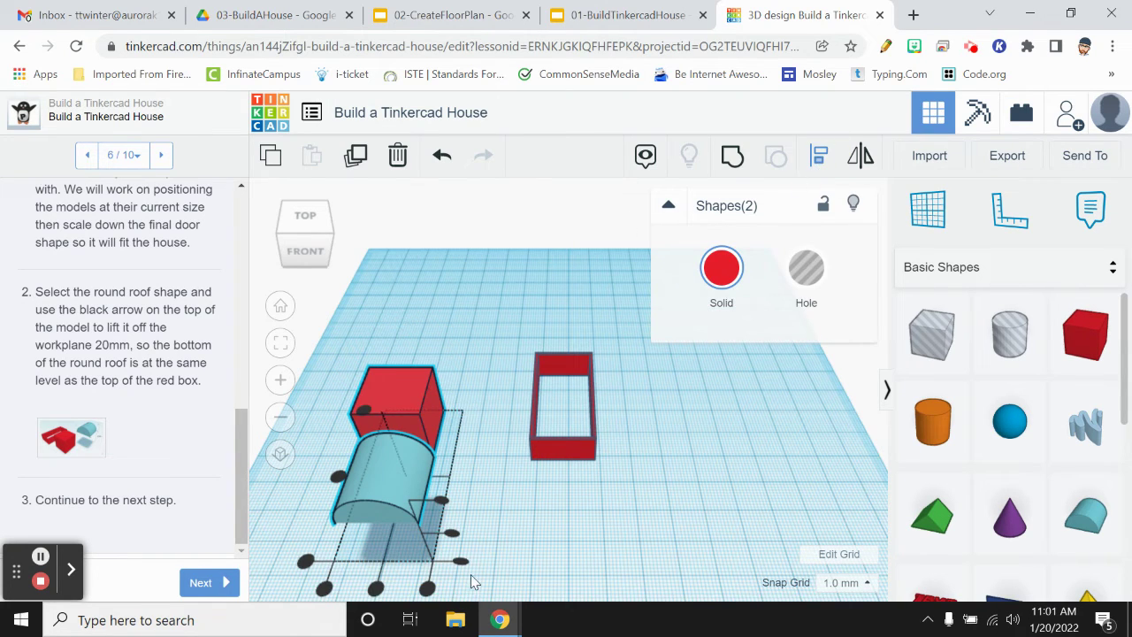
left_click_drag(382, 594, 311, 500)
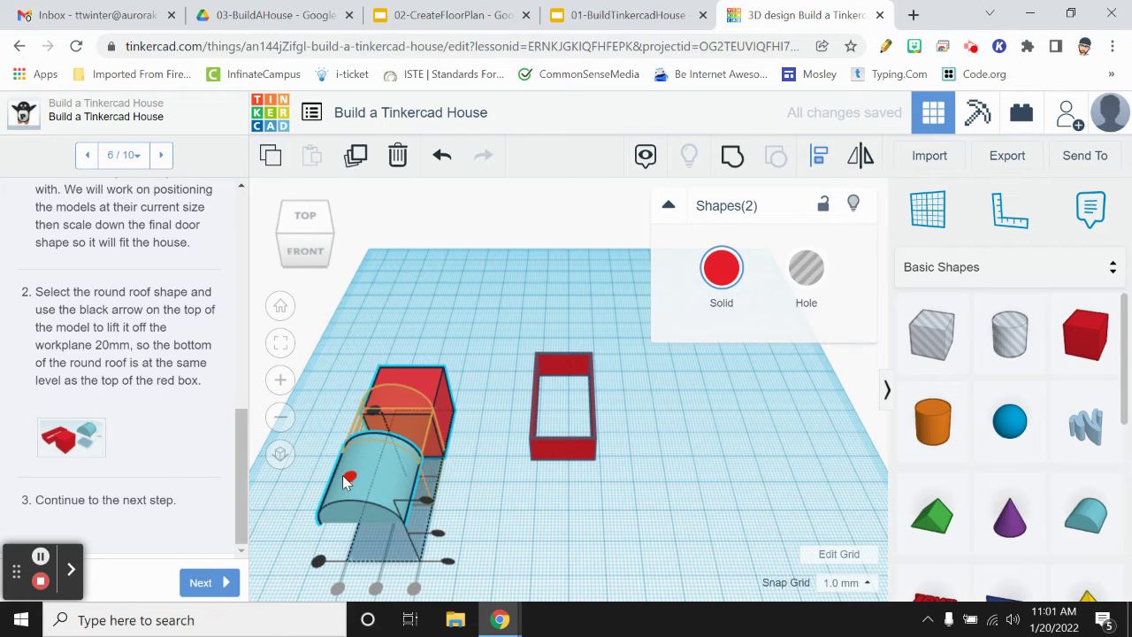
left_click(349, 477)
left_click(491, 509)
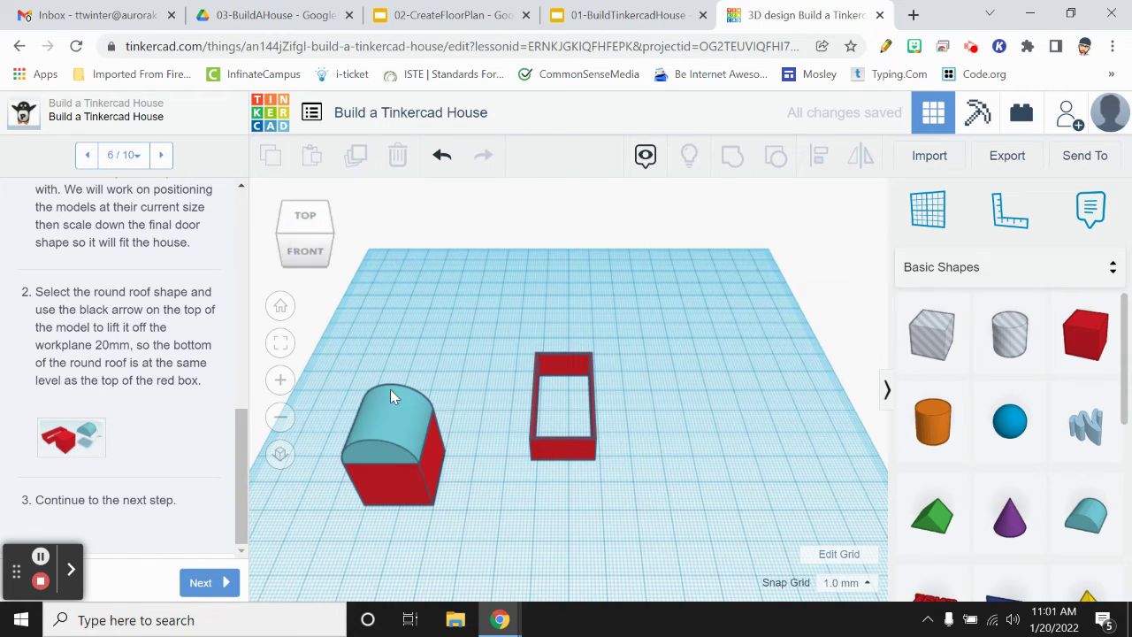
left_click_drag(332, 358, 485, 563)
left_click(732, 158)
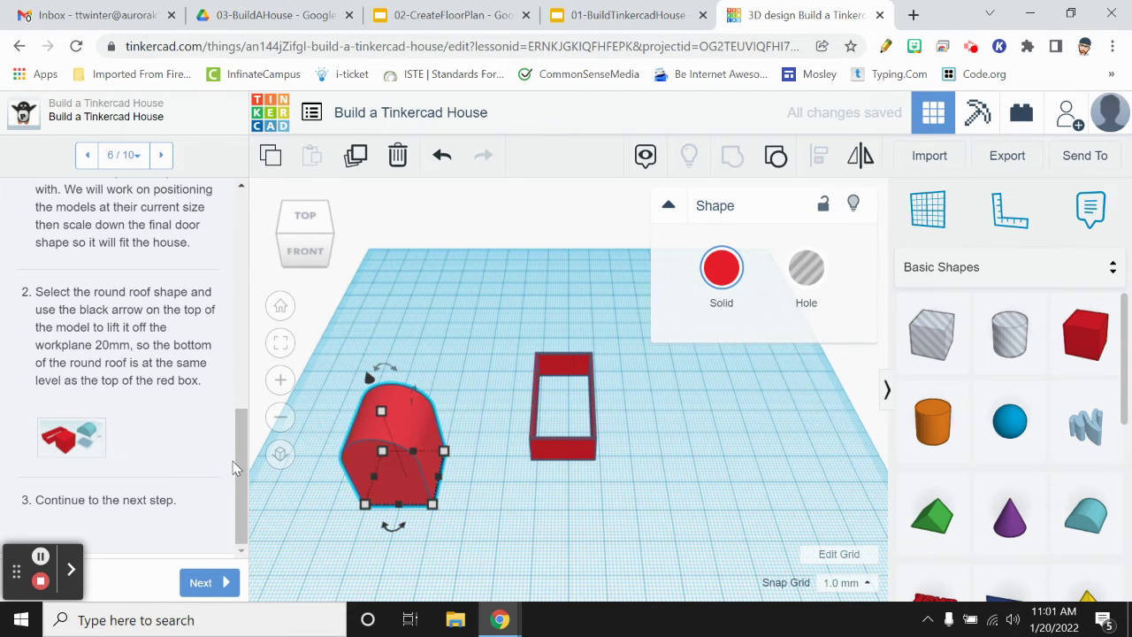
left_click_drag(235, 467, 240, 530)
Advance the lesson to step 7, Align the Door Shapes.
left_click(209, 587)
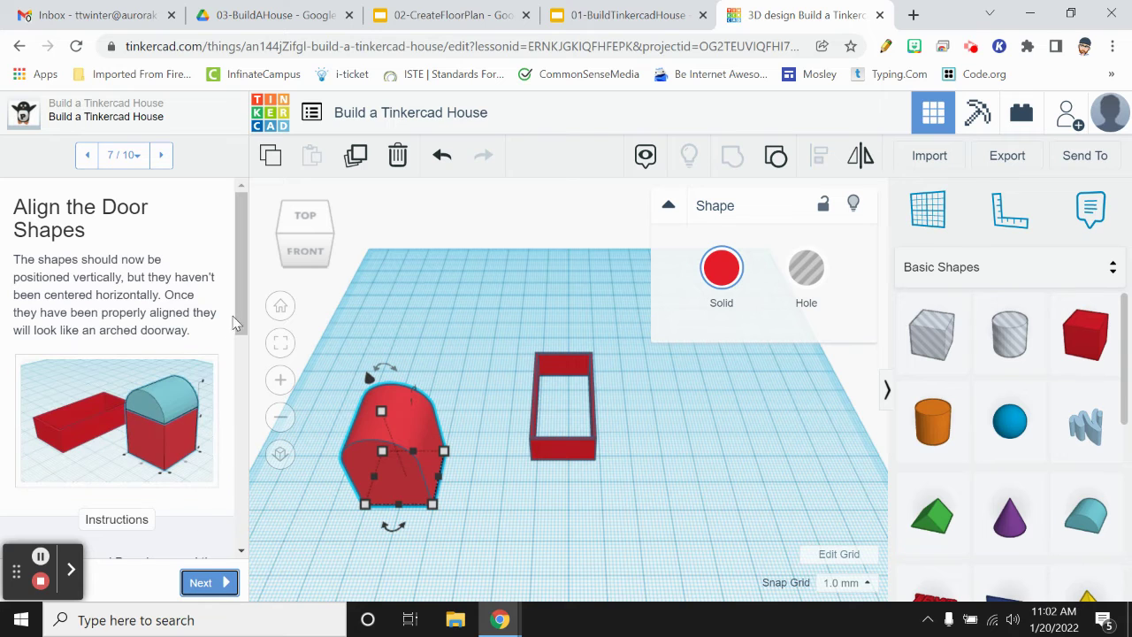
left_click_drag(245, 307, 248, 525)
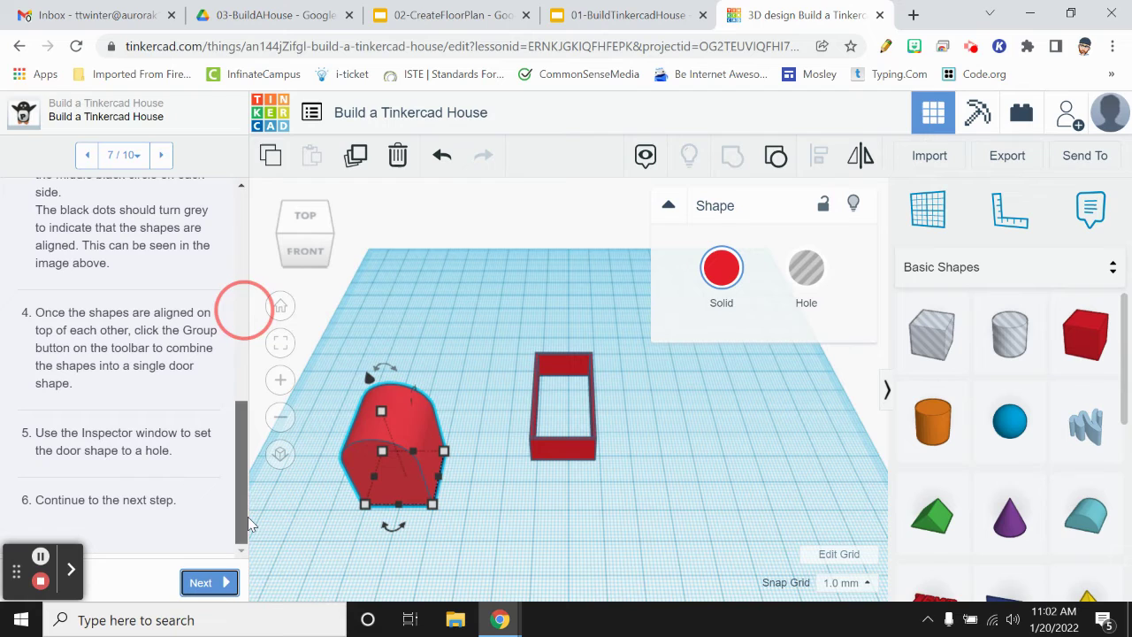
left_click(512, 542)
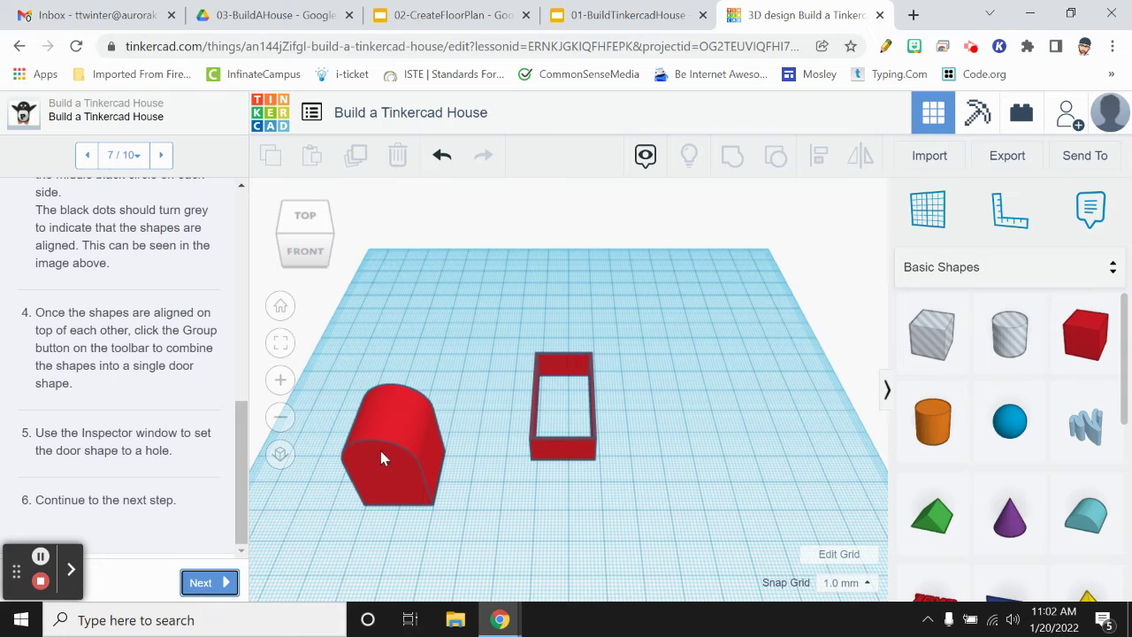
In front view, shrink the arched door to 8 mm tall, then move it to the front wall.
left_click(305, 250)
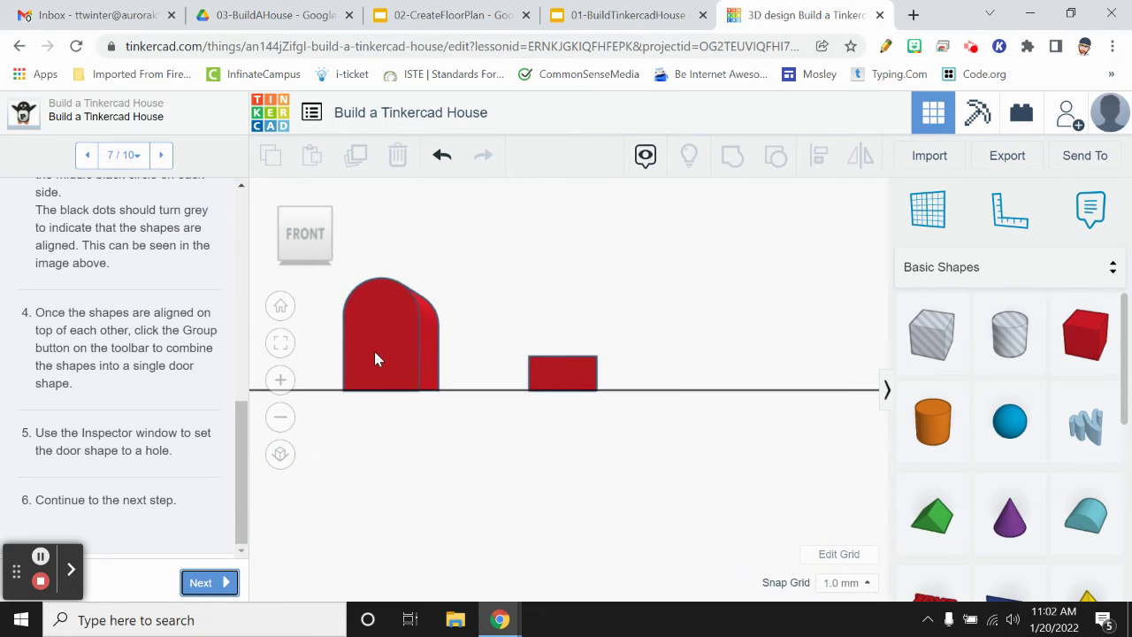
left_click(375, 358)
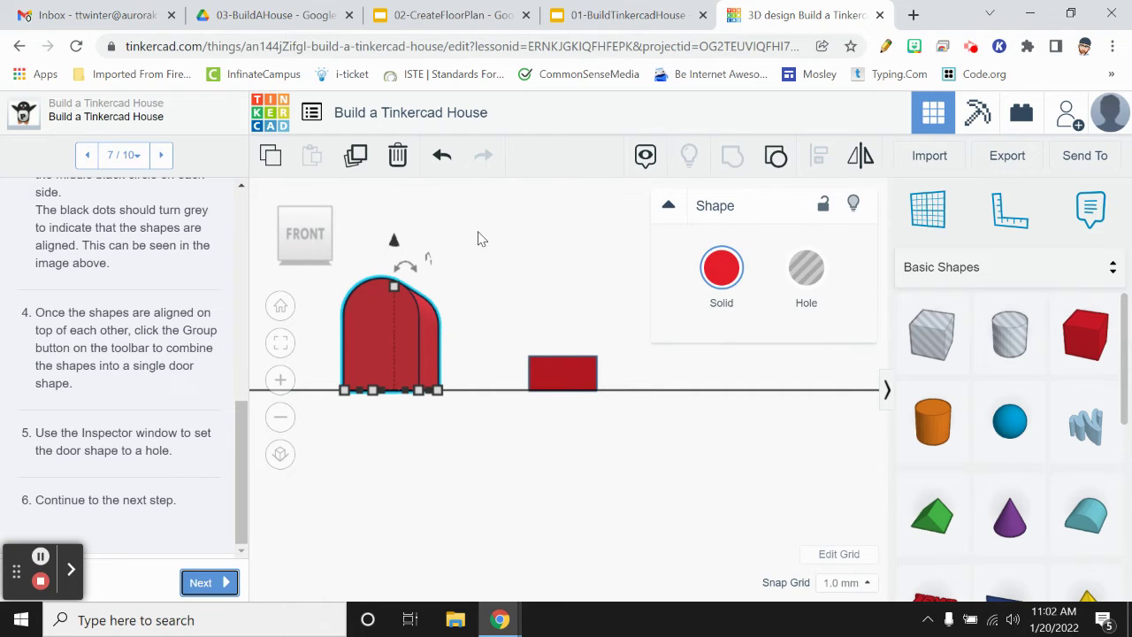
left_click(394, 293)
left_click_drag(394, 293, 409, 369)
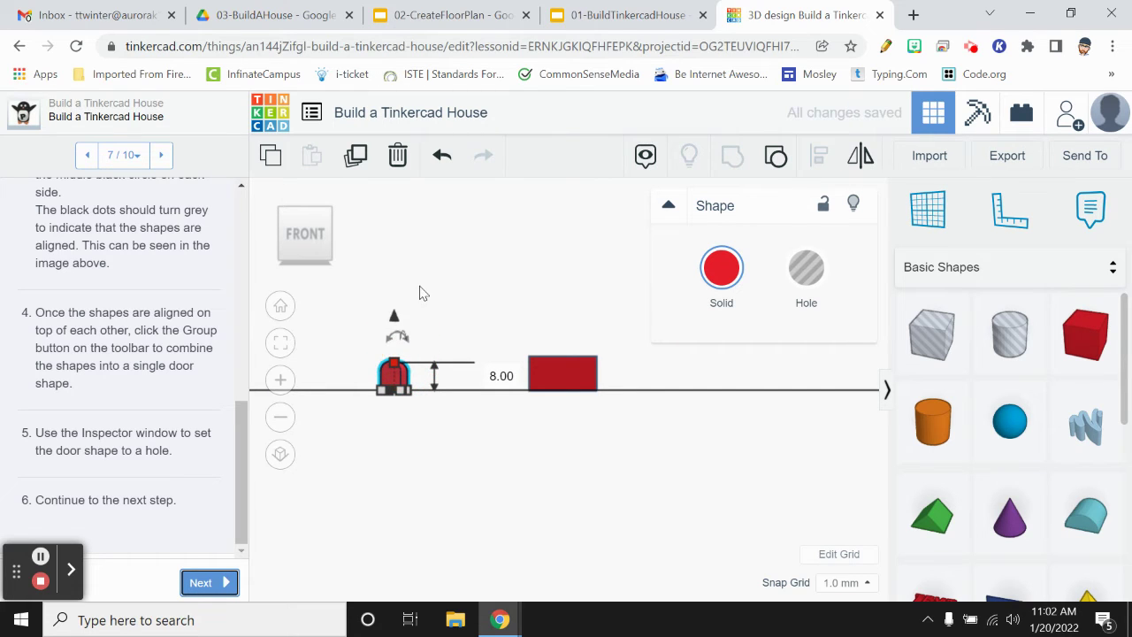
left_click(473, 311)
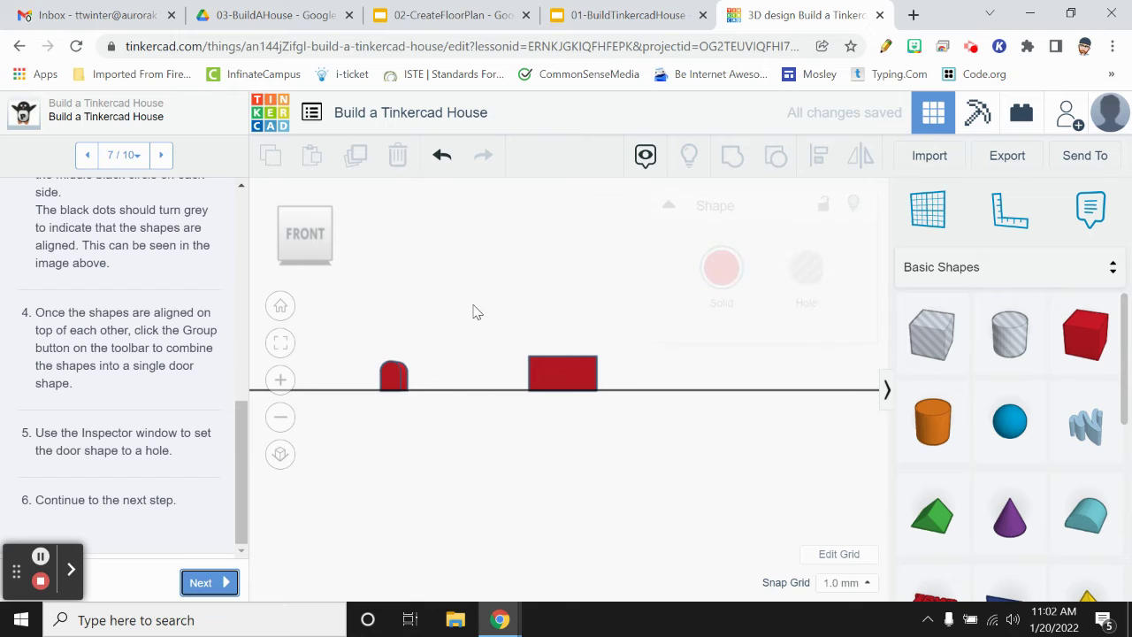
left_click(302, 220)
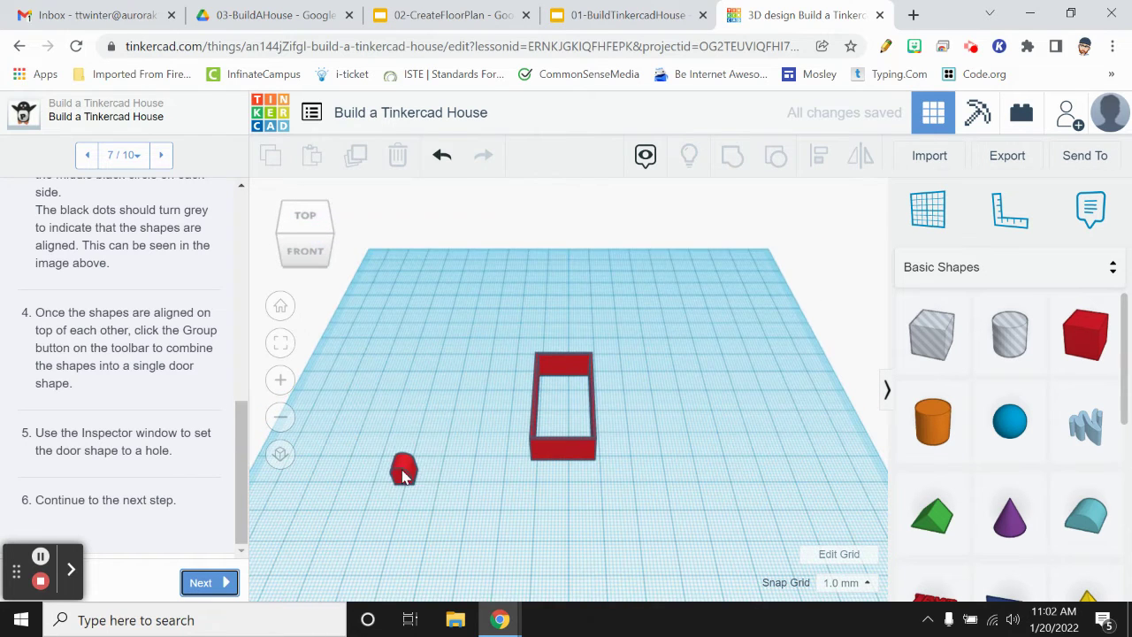
left_click_drag(404, 471, 570, 453)
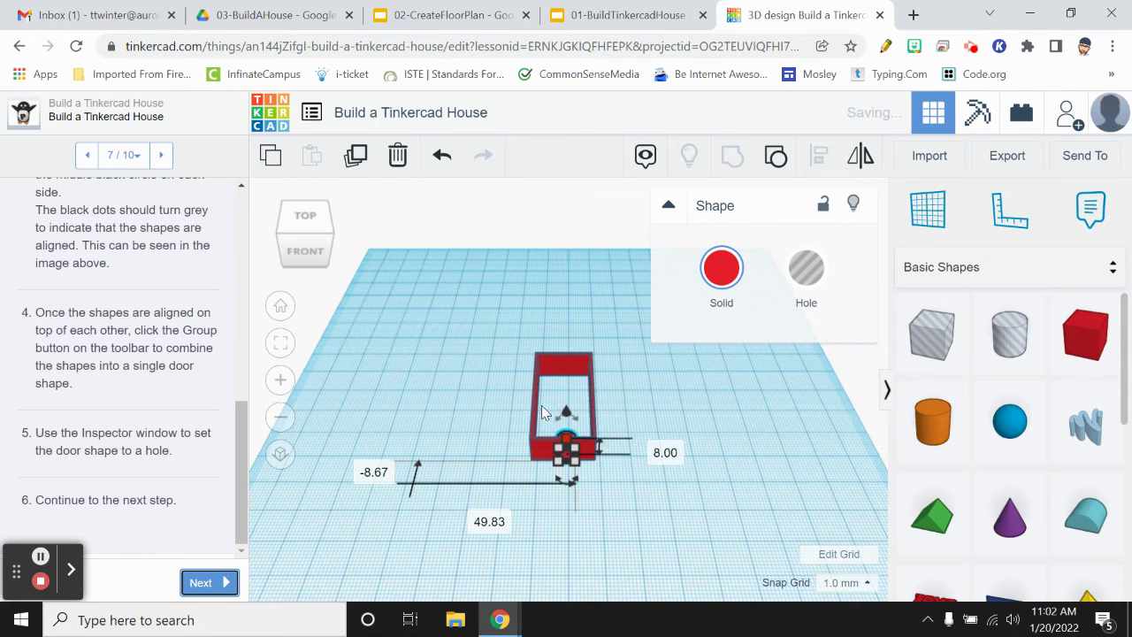
Centre the door along the wall's front side and turn the door shape into a hole.
left_click(486, 286)
left_click_drag(497, 317, 643, 494)
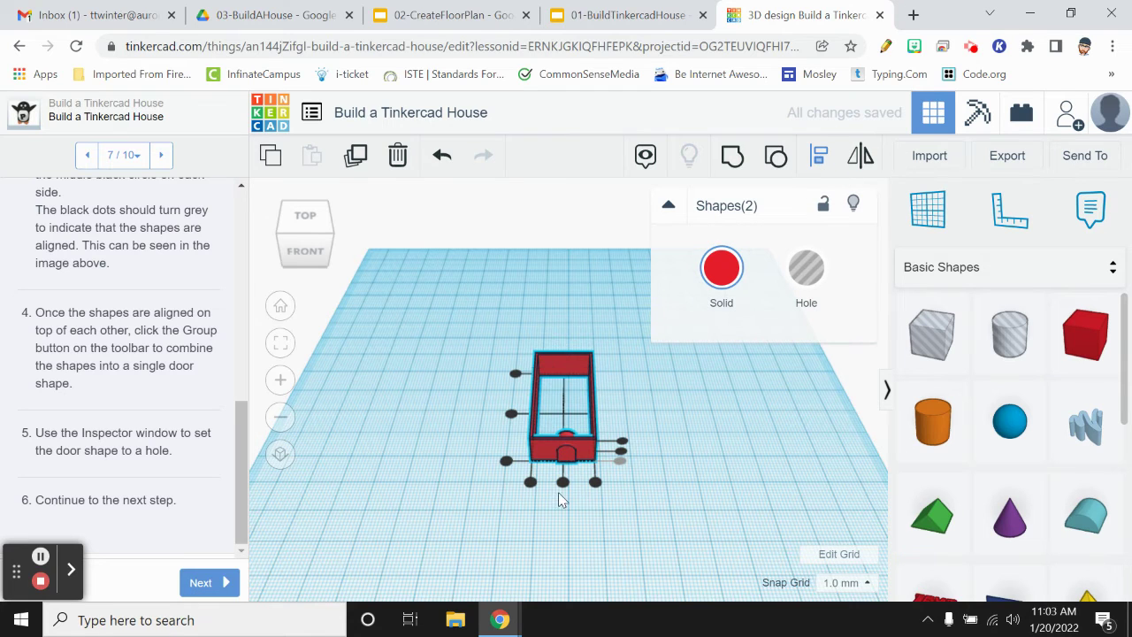
left_click(563, 482)
left_click(557, 533)
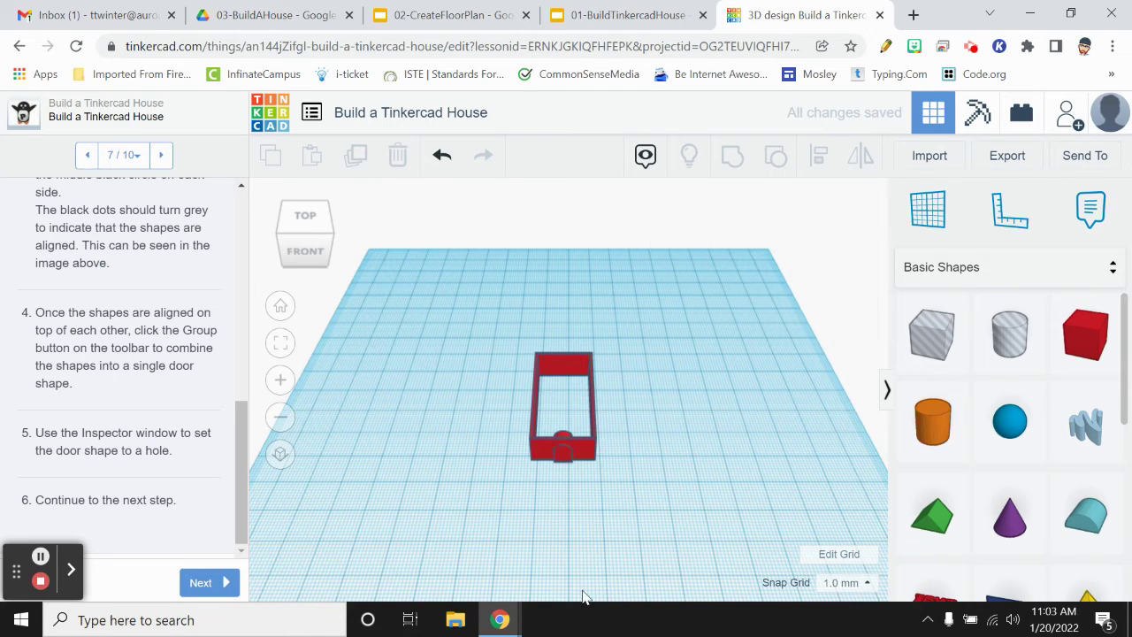
left_click(305, 214)
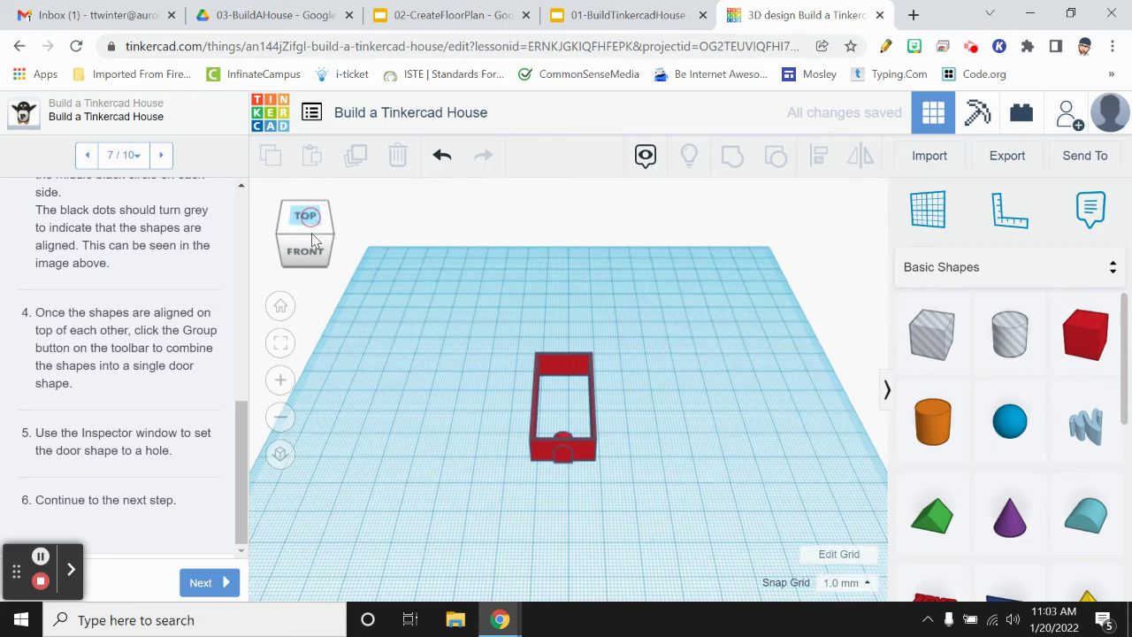
left_click(564, 473)
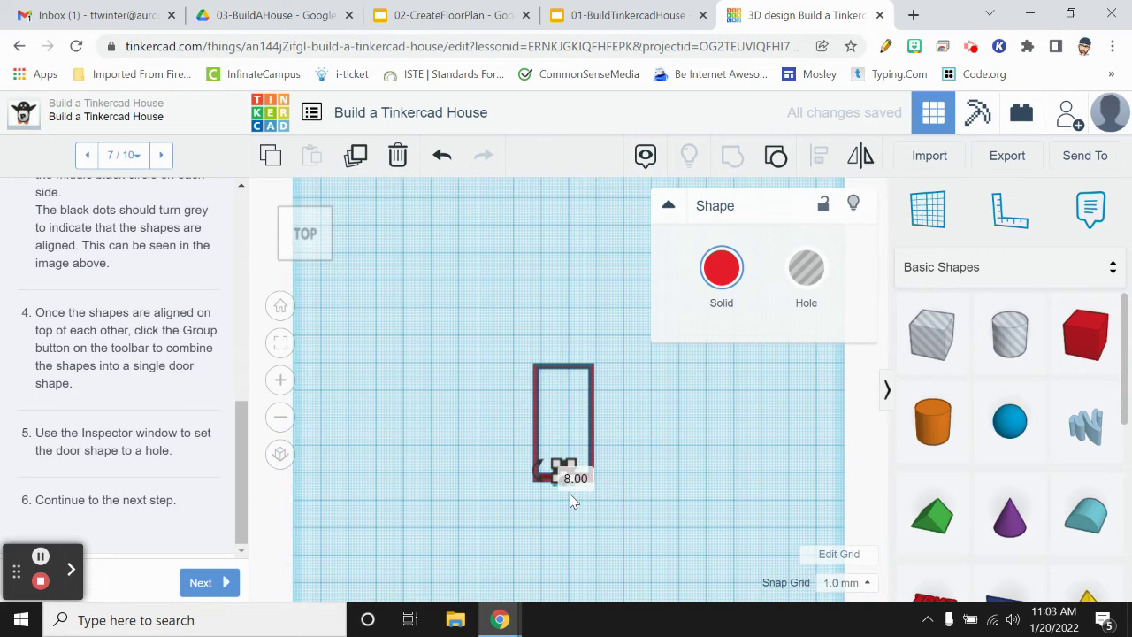
left_click(806, 268)
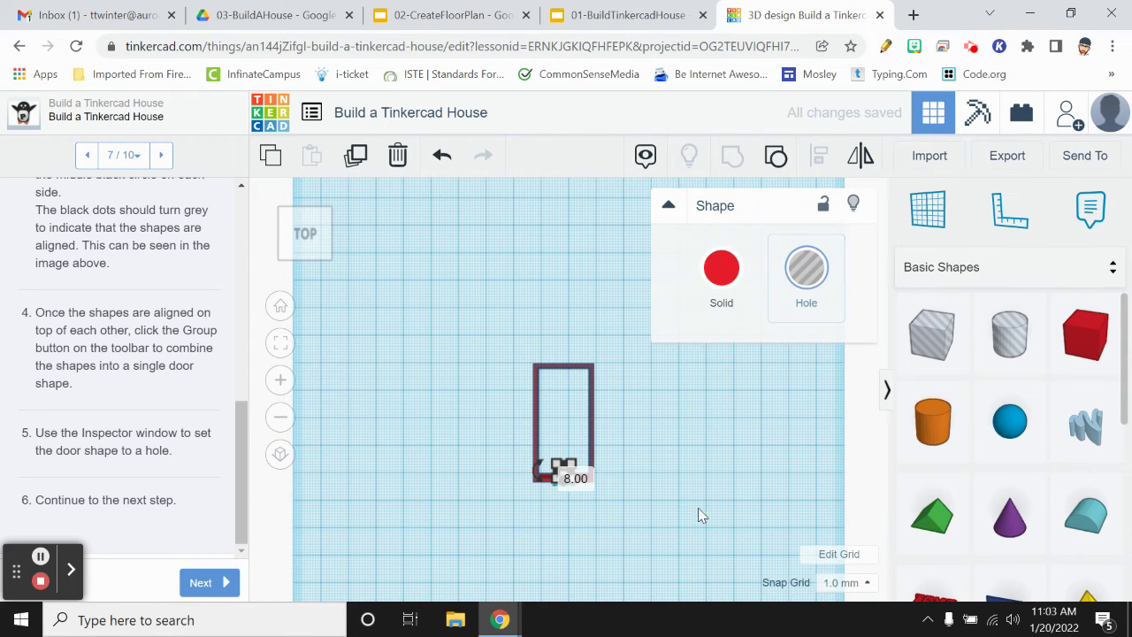
left_click(668, 513)
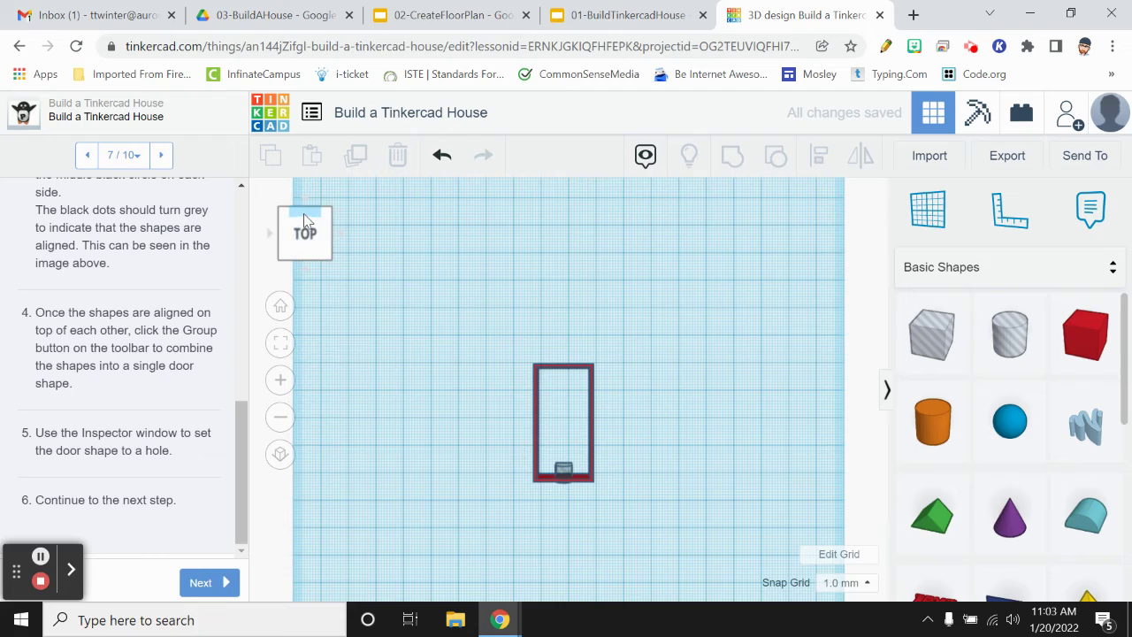
Select the red walls with the door hole and group them into one shape.
right_click_drag(668, 515, 394, 362)
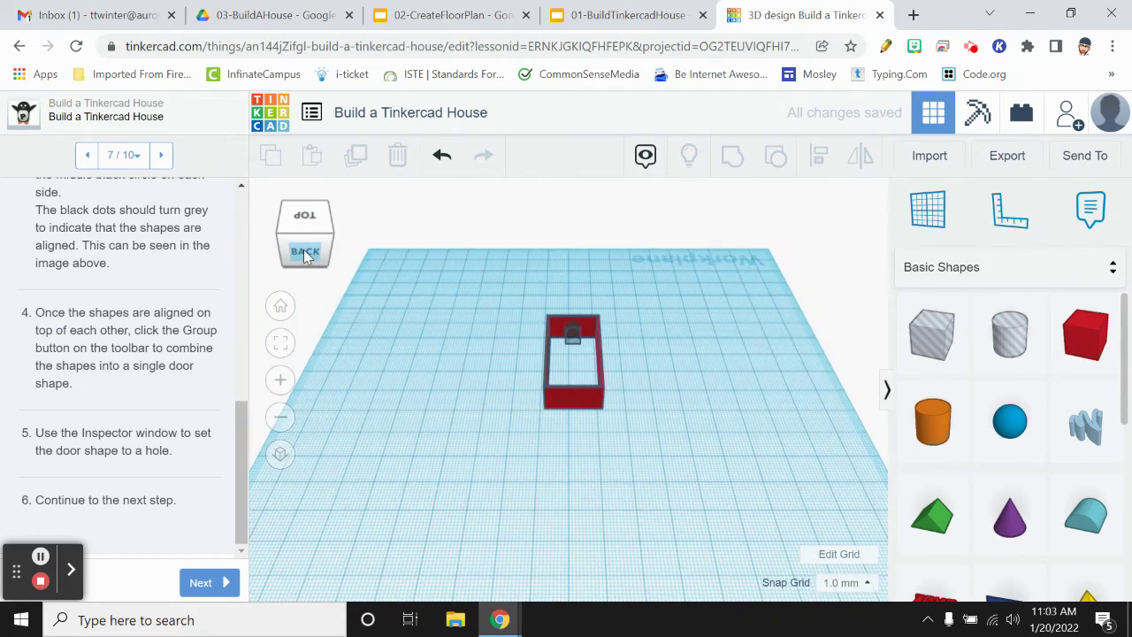
left_click(272, 241)
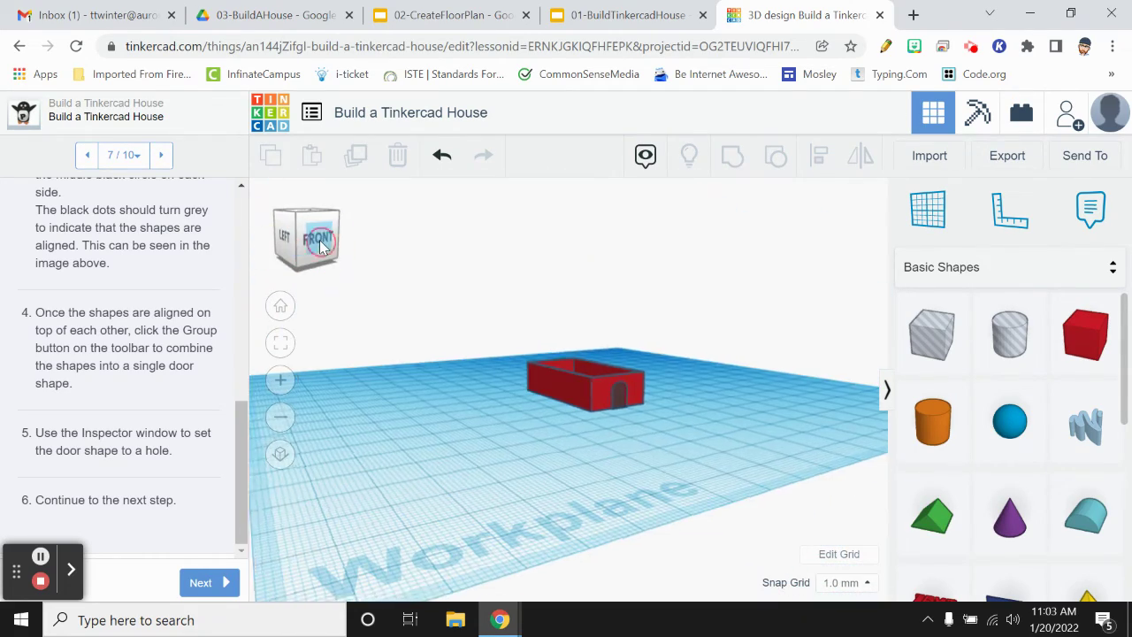
left_click(301, 228)
right_click_drag(509, 496, 512, 329)
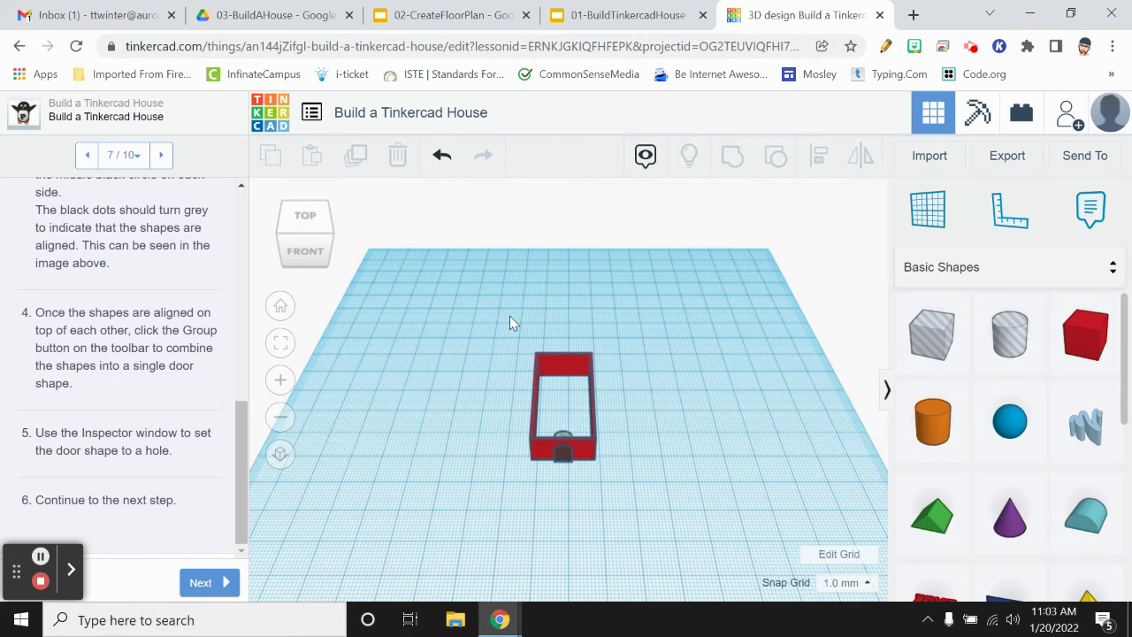
left_click_drag(514, 353, 660, 523)
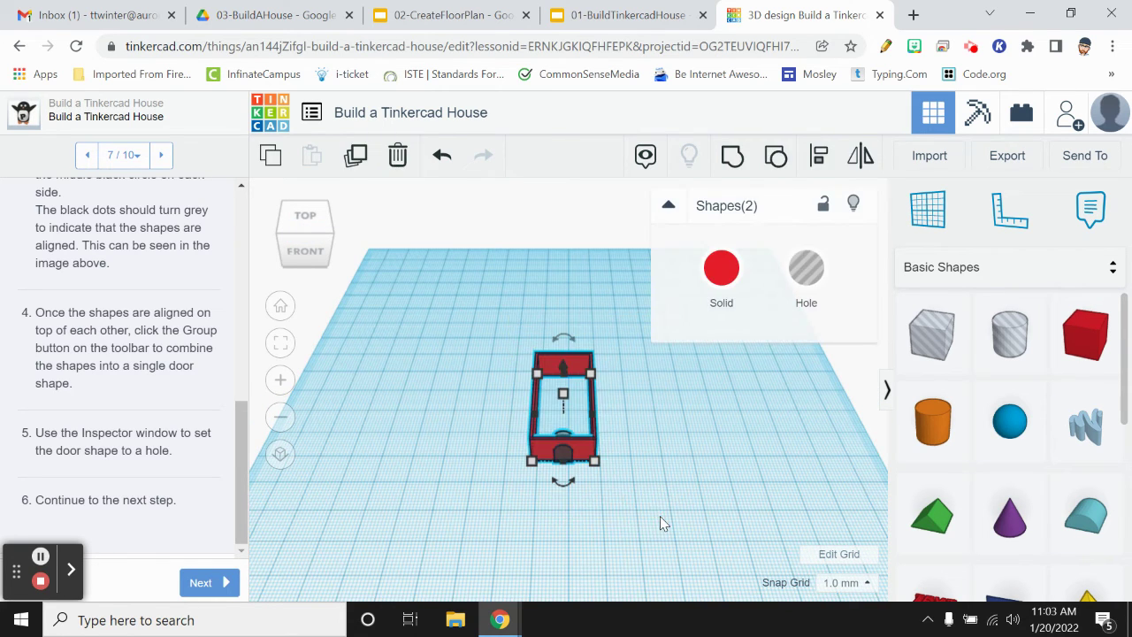
left_click(730, 158)
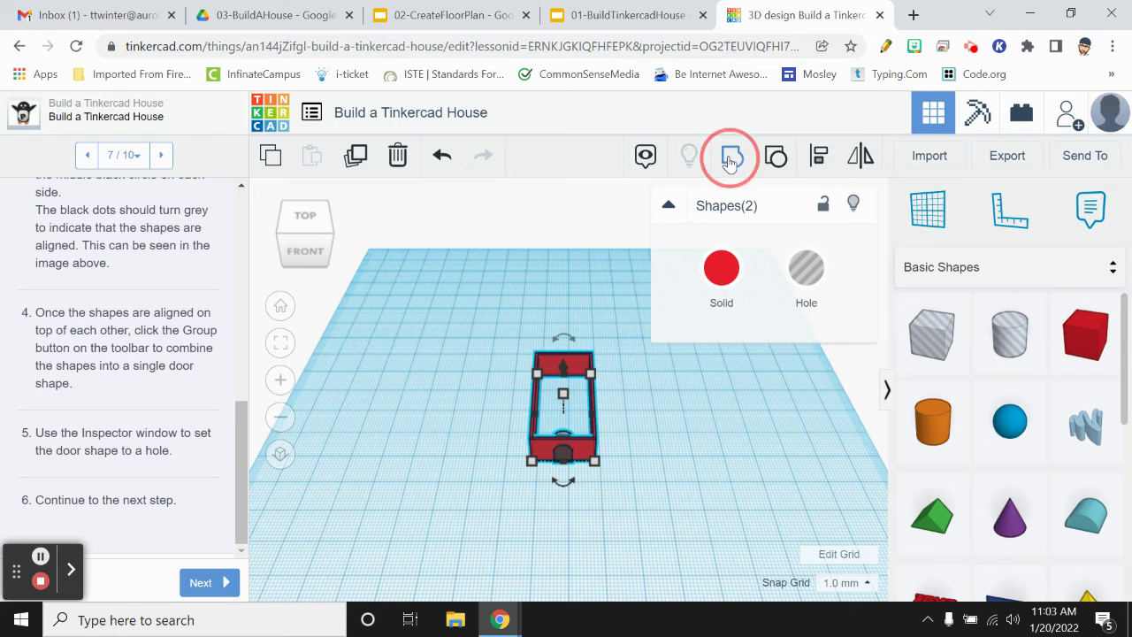
left_click(712, 497)
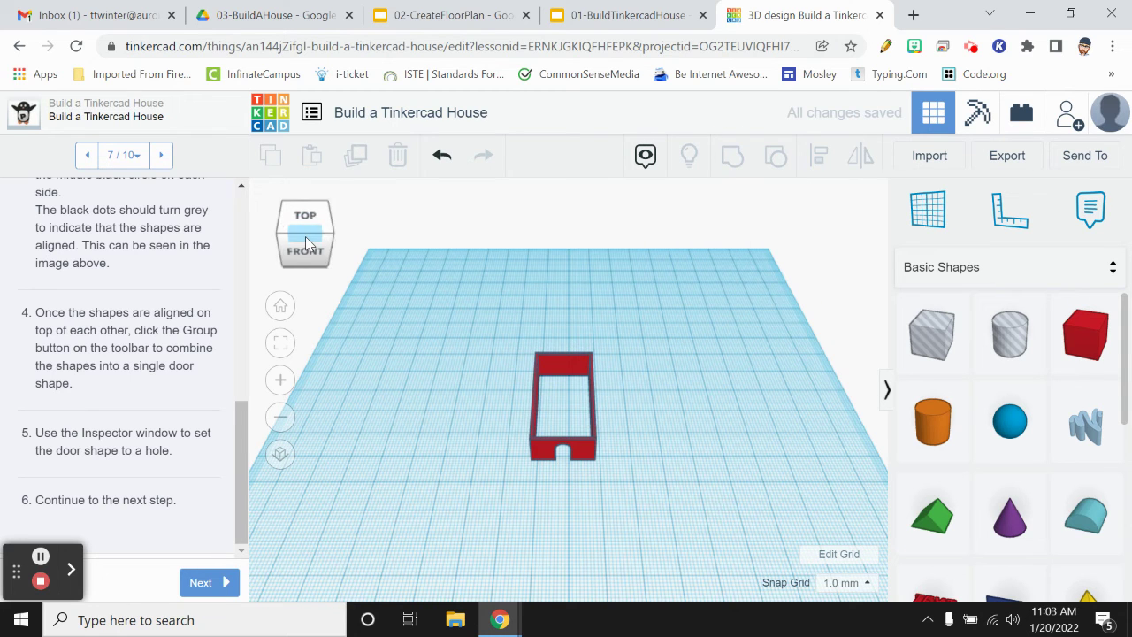
left_click_drag(305, 243, 303, 246)
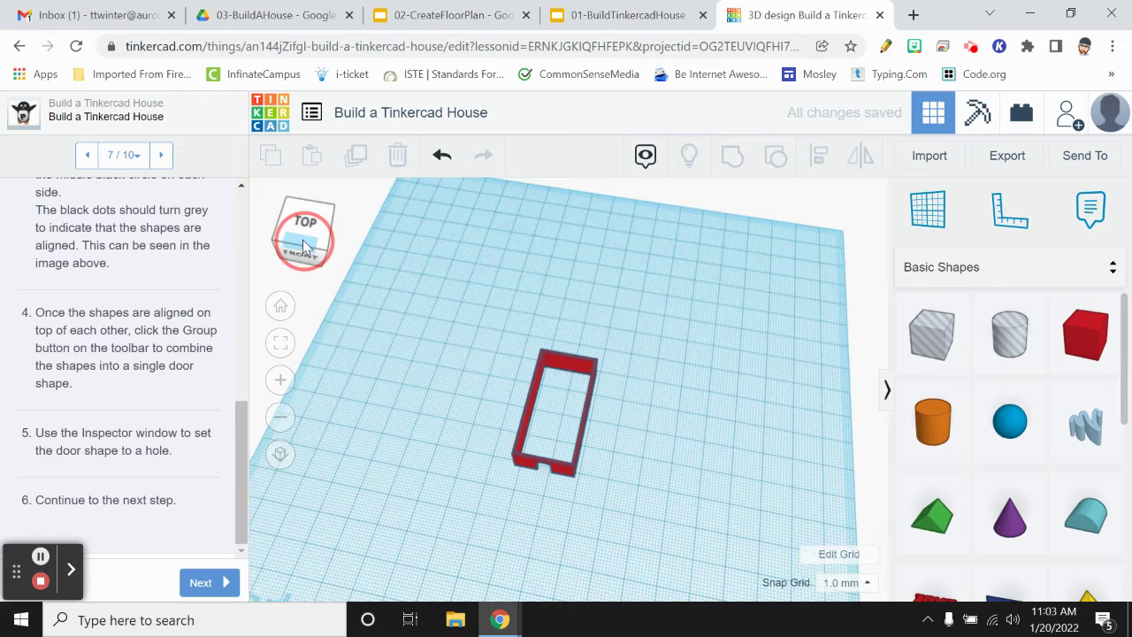
Advance the lesson two steps to step 9, the roof instructions, and drop a Roof shape onto the workplane.
left_click(200, 582)
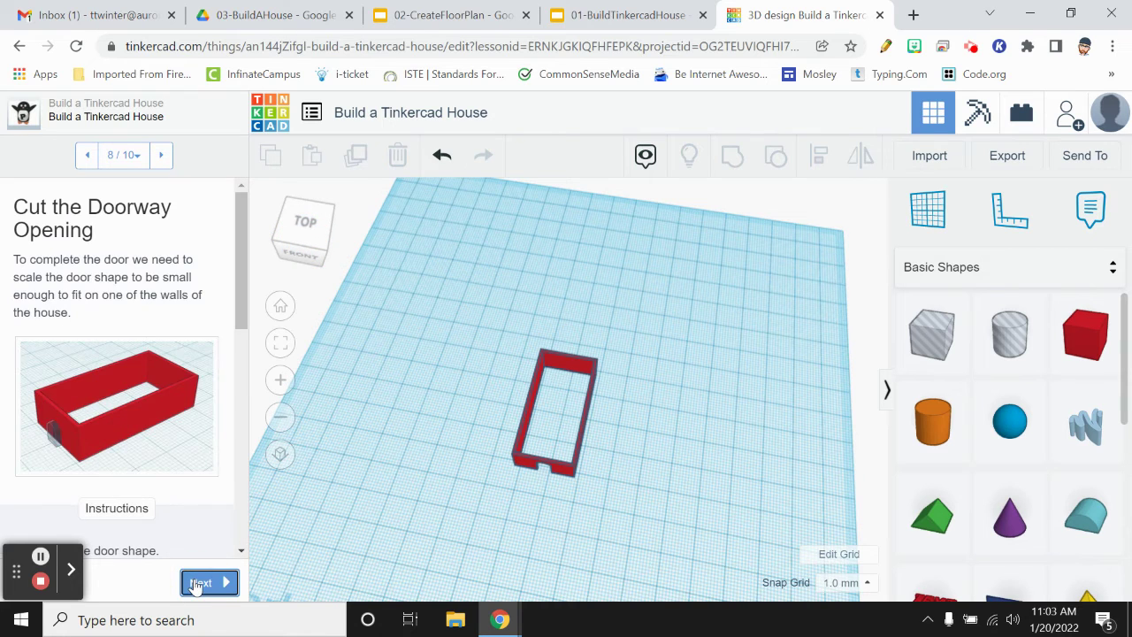
scroll(157, 398, "down", 5)
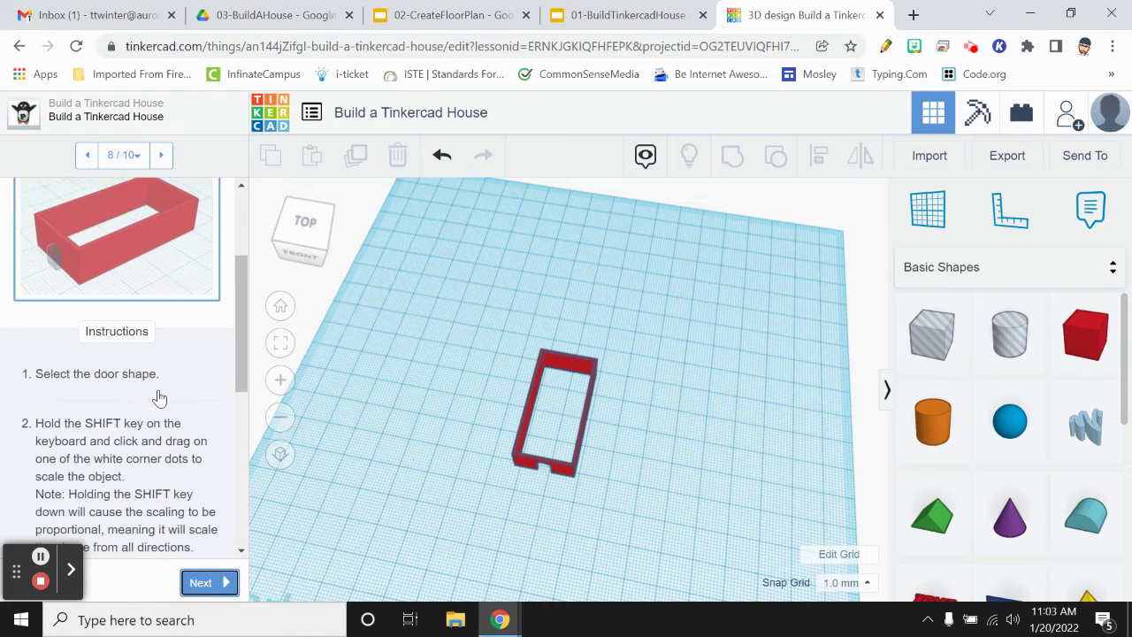
scroll(163, 425, "down", 1)
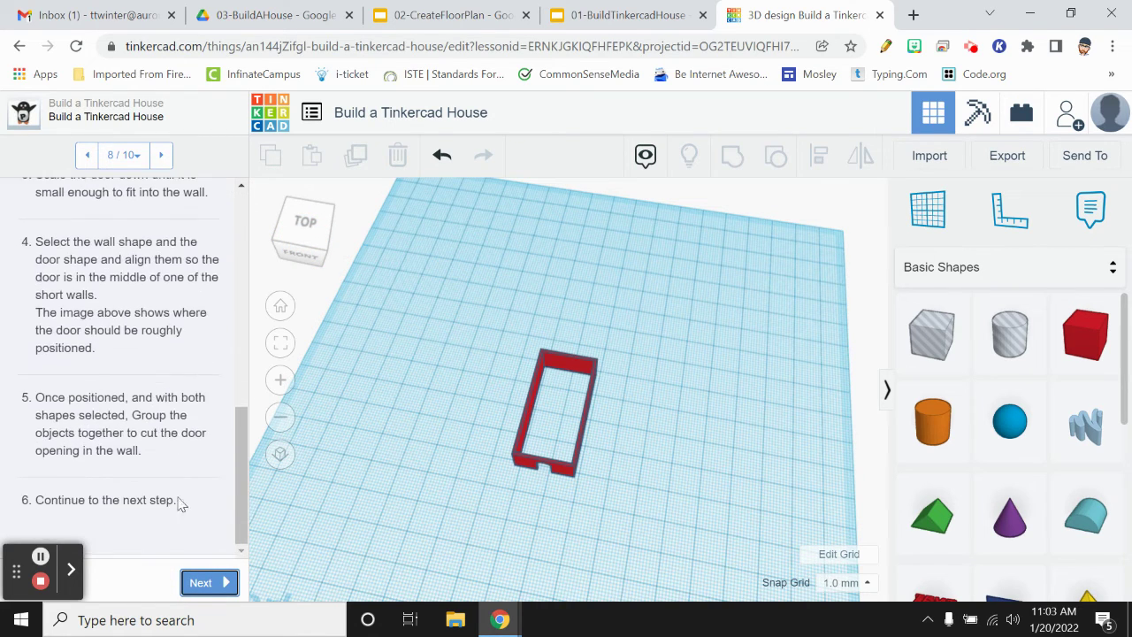
left_click(202, 582)
scroll(190, 392, "down", 1)
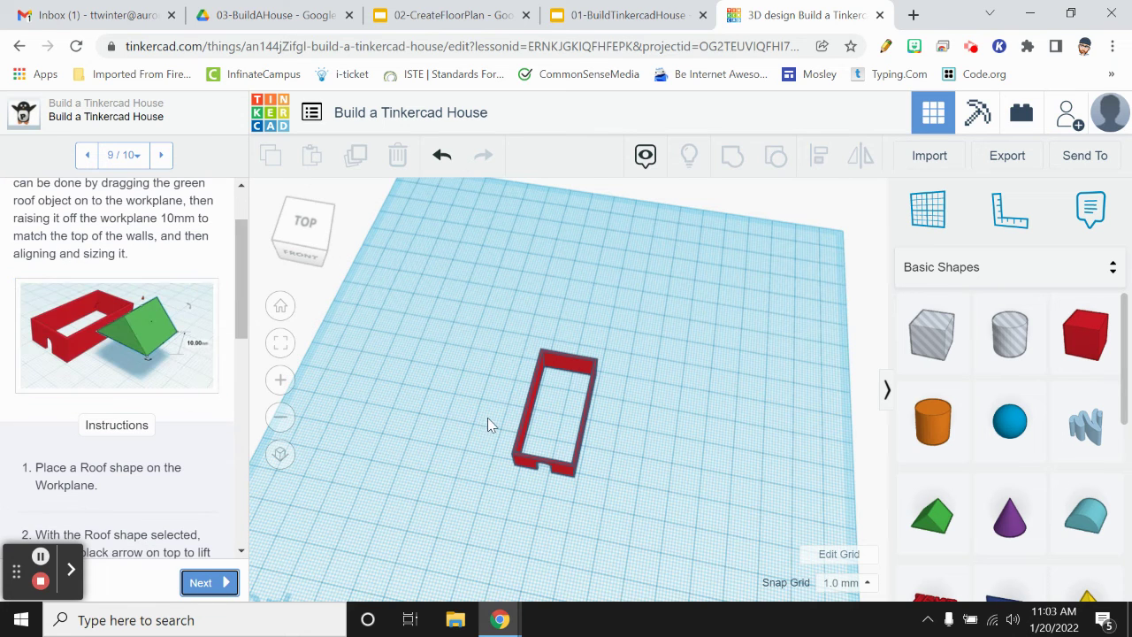
right_click_drag(487, 417, 507, 361)
scroll(150, 426, "down", 2)
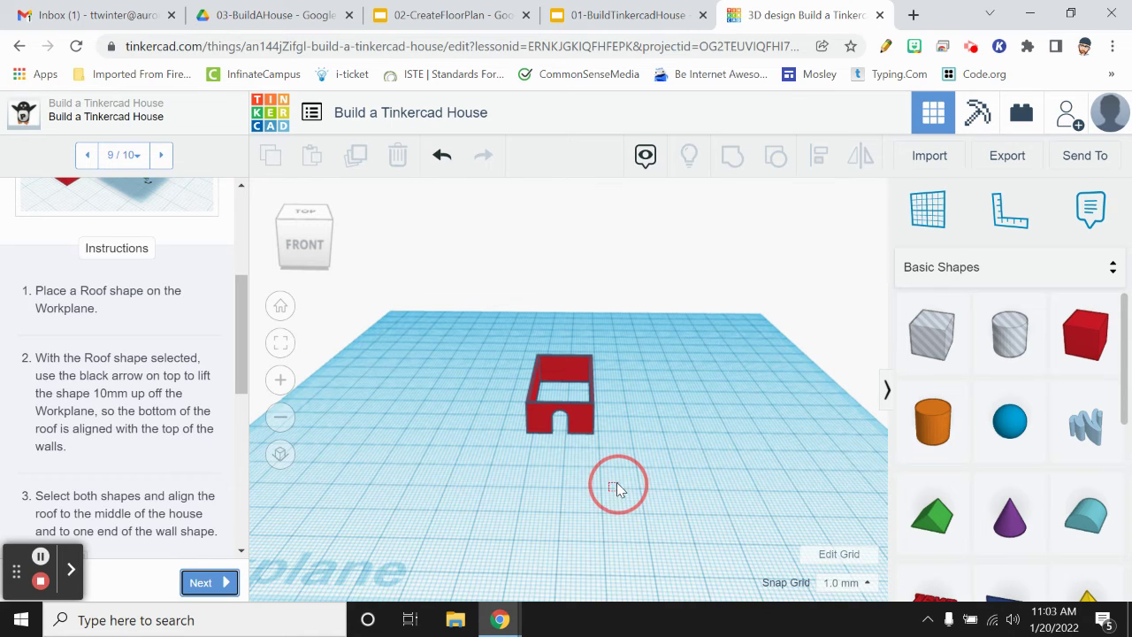
left_click_drag(939, 522, 707, 471)
In front view, slide the green roof over the red walls and lift it 10 mm.
left_click(600, 572)
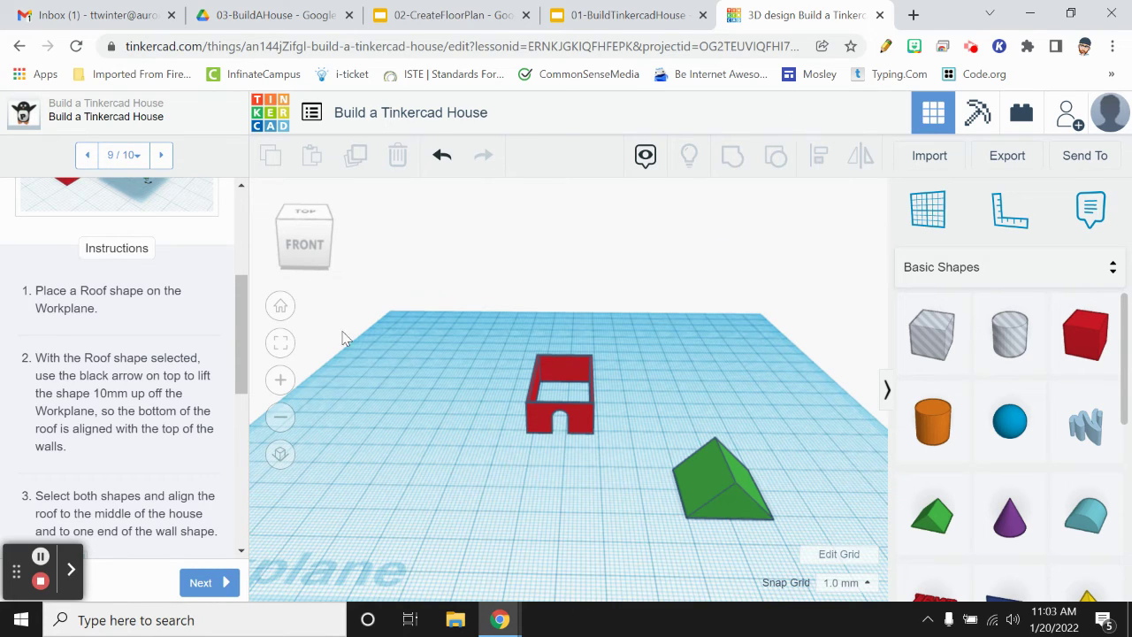
left_click(305, 241)
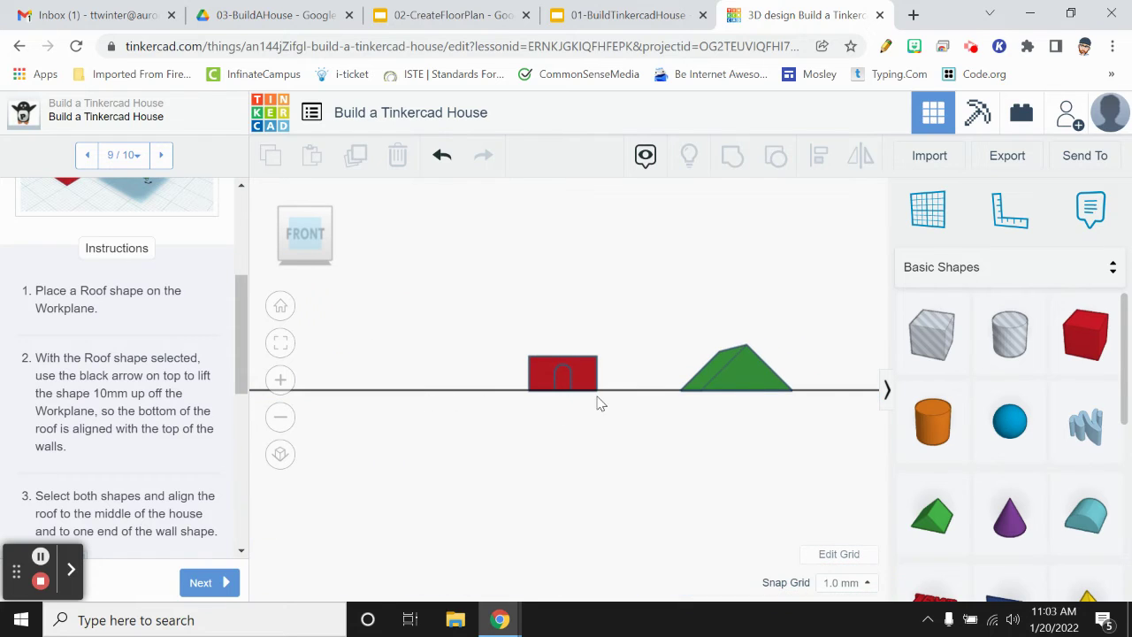
left_click(732, 375)
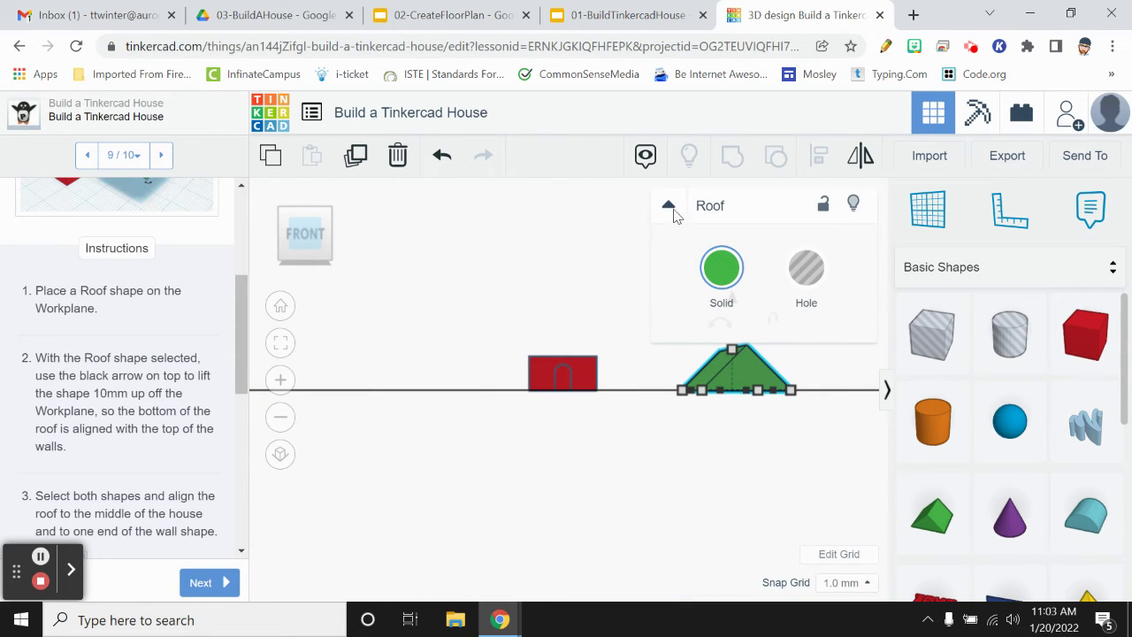
left_click_drag(742, 386, 614, 386)
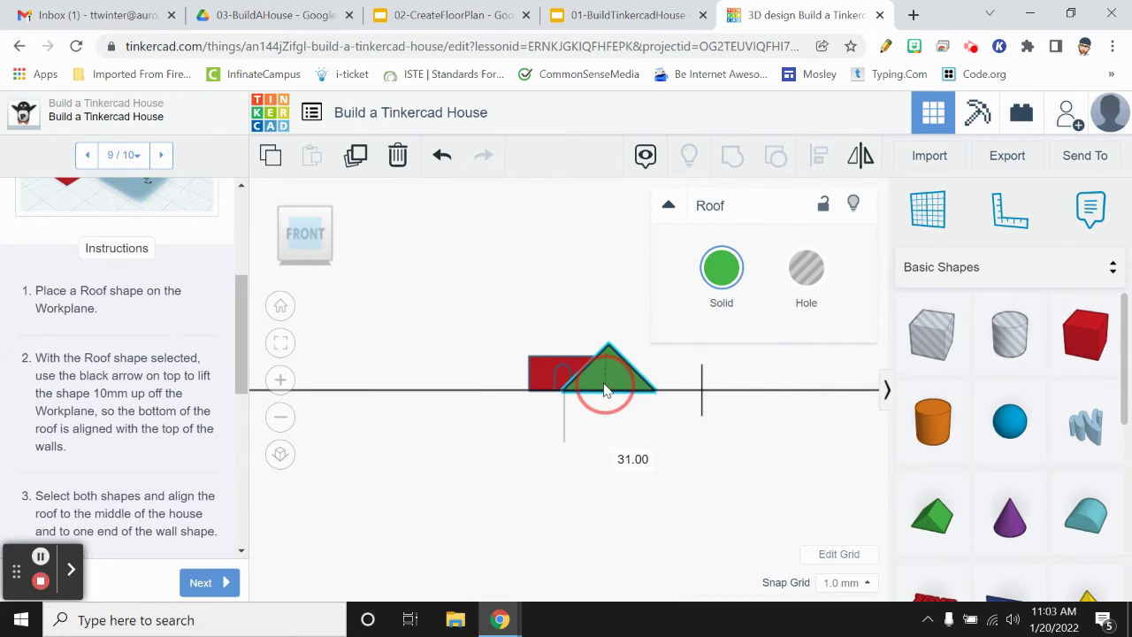
left_click_drag(605, 301, 604, 264)
left_click(581, 445)
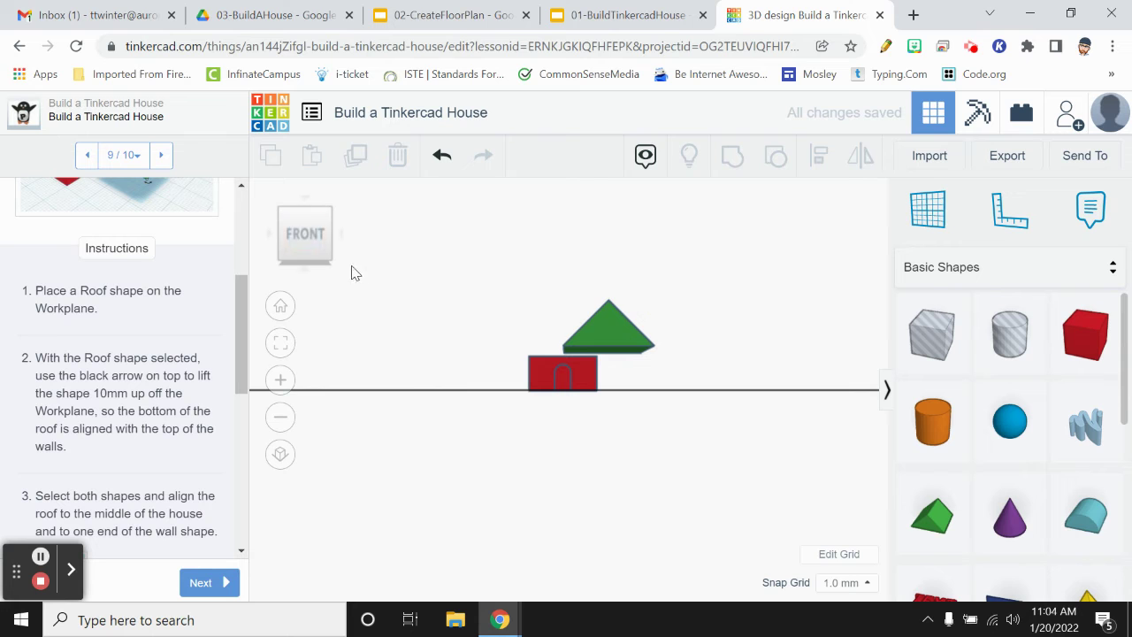
left_click(306, 210)
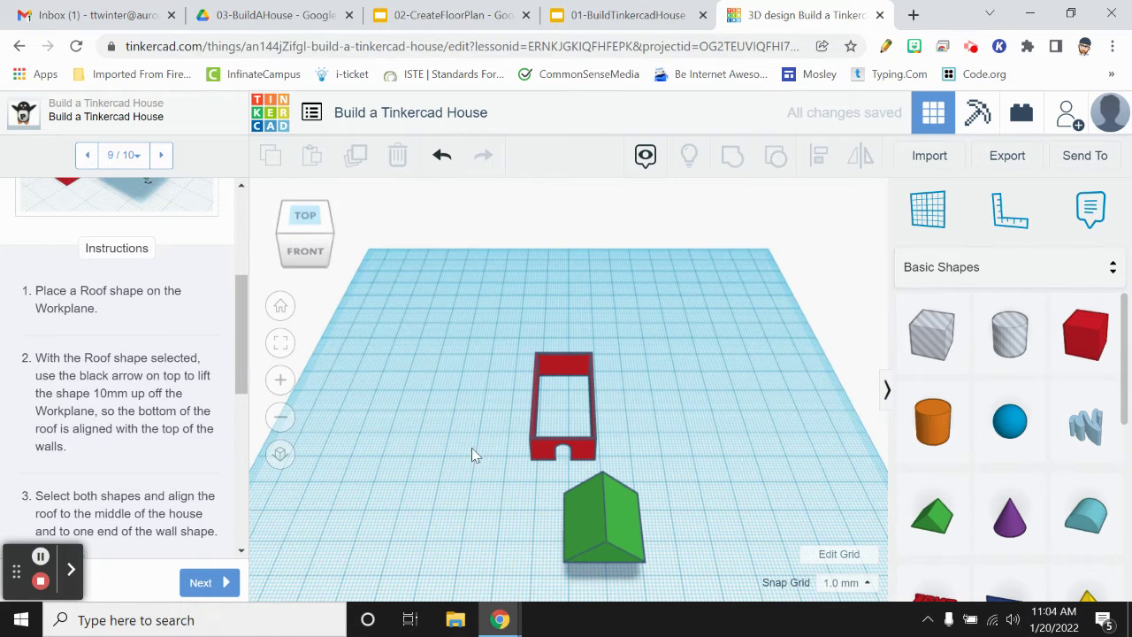
Align the roof and walls so they are centred and flush at one end.
left_click_drag(471, 314, 727, 579)
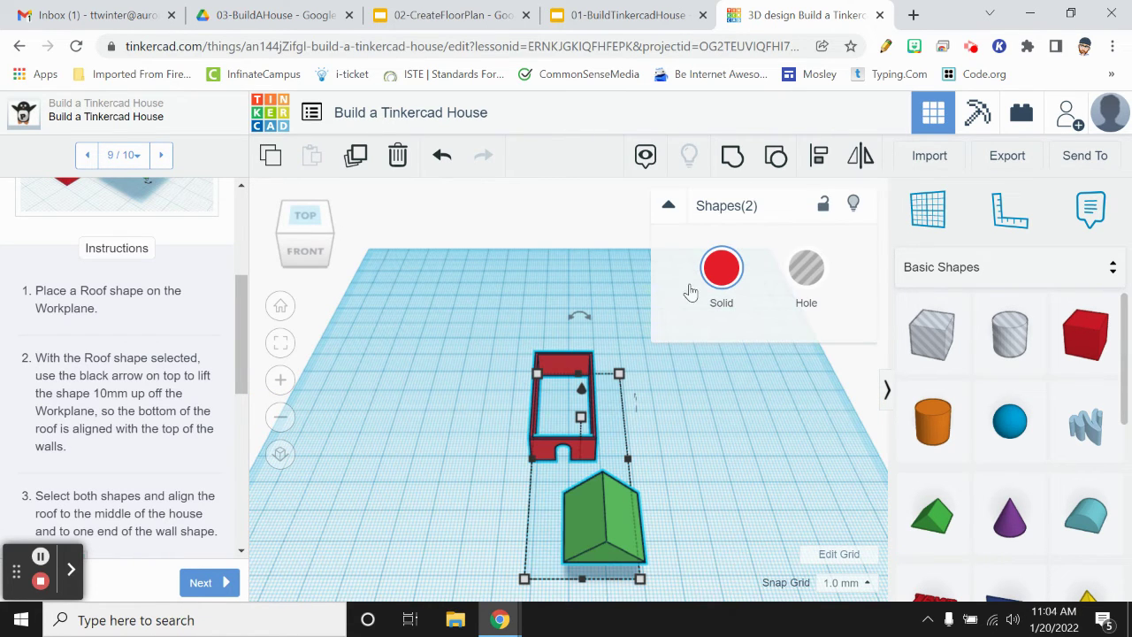
left_click(817, 156)
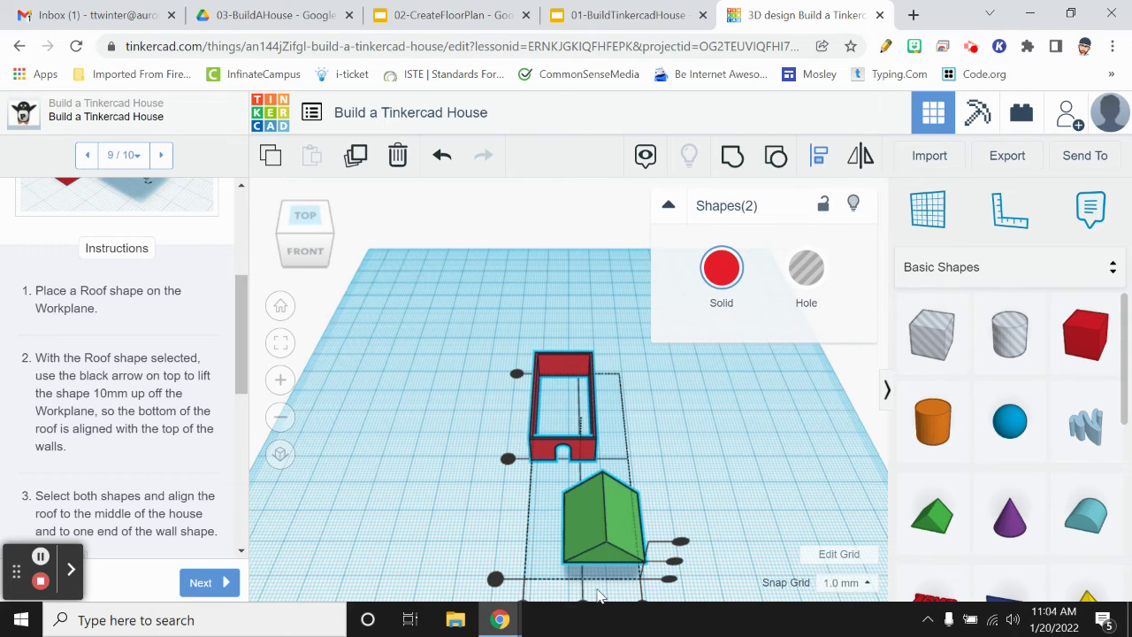
left_click(583, 601)
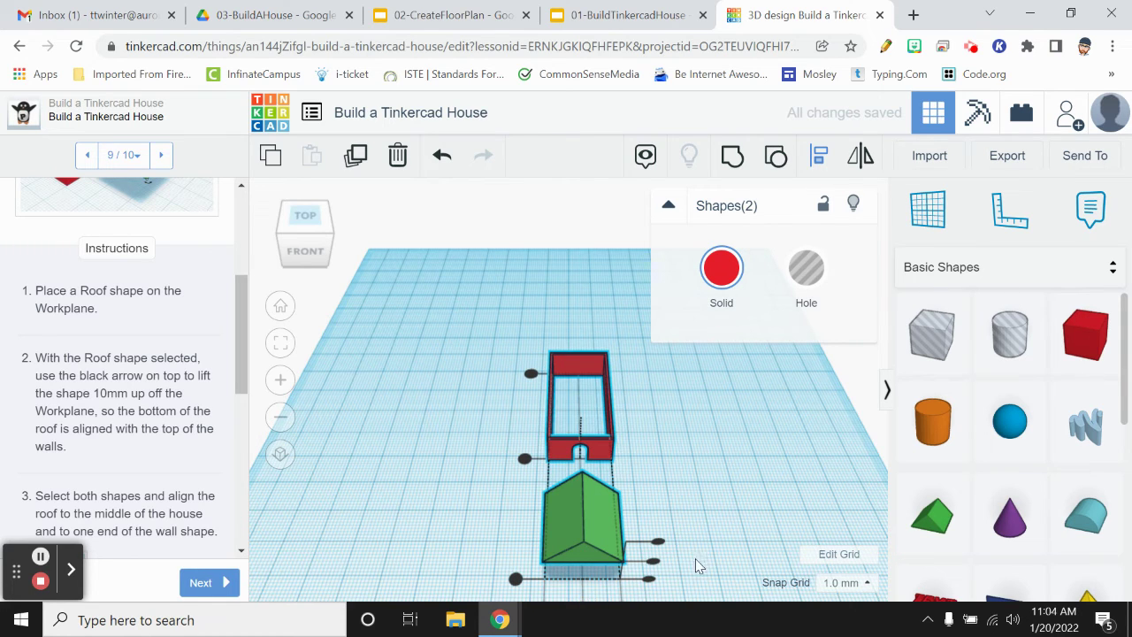
left_click(516, 580)
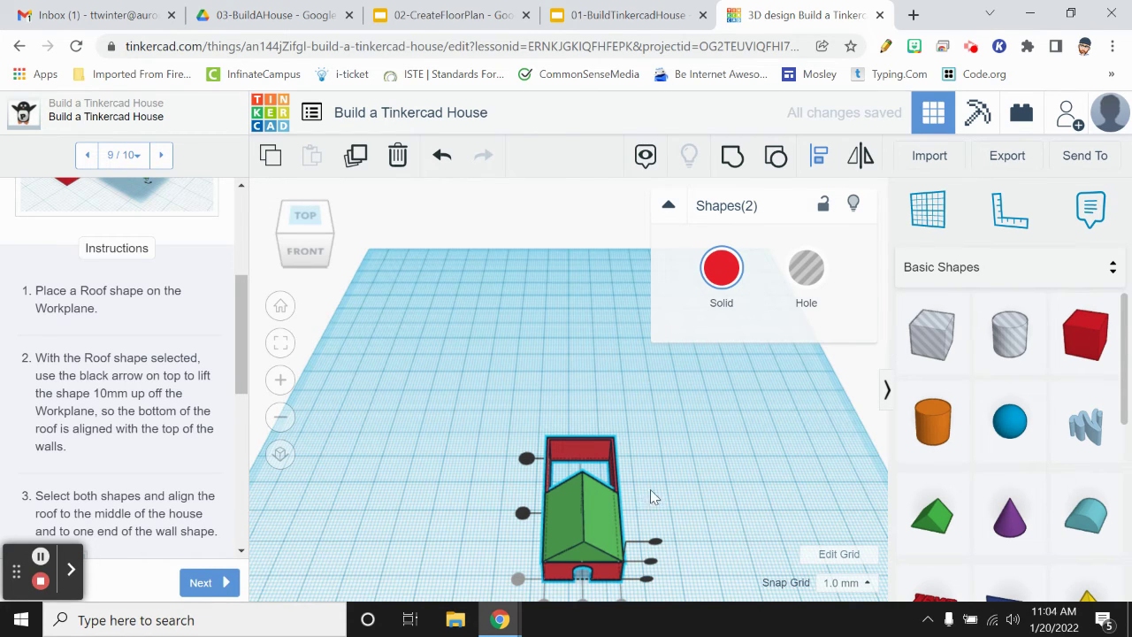
From the top view, lengthen the roof so it covers the walls.
left_click(305, 220)
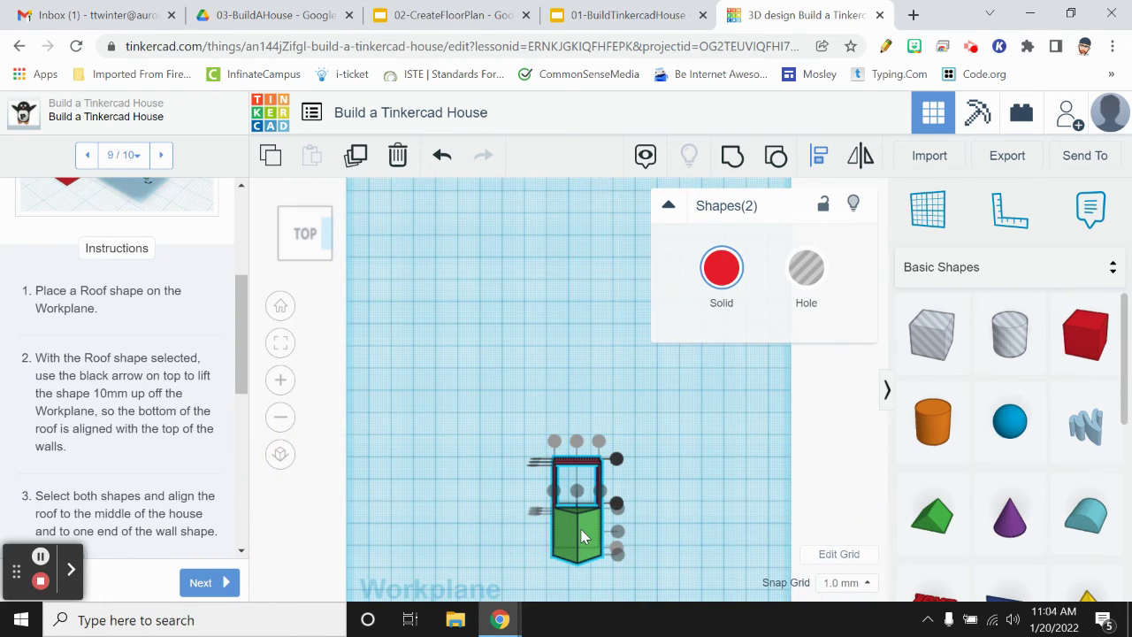
left_click(461, 530)
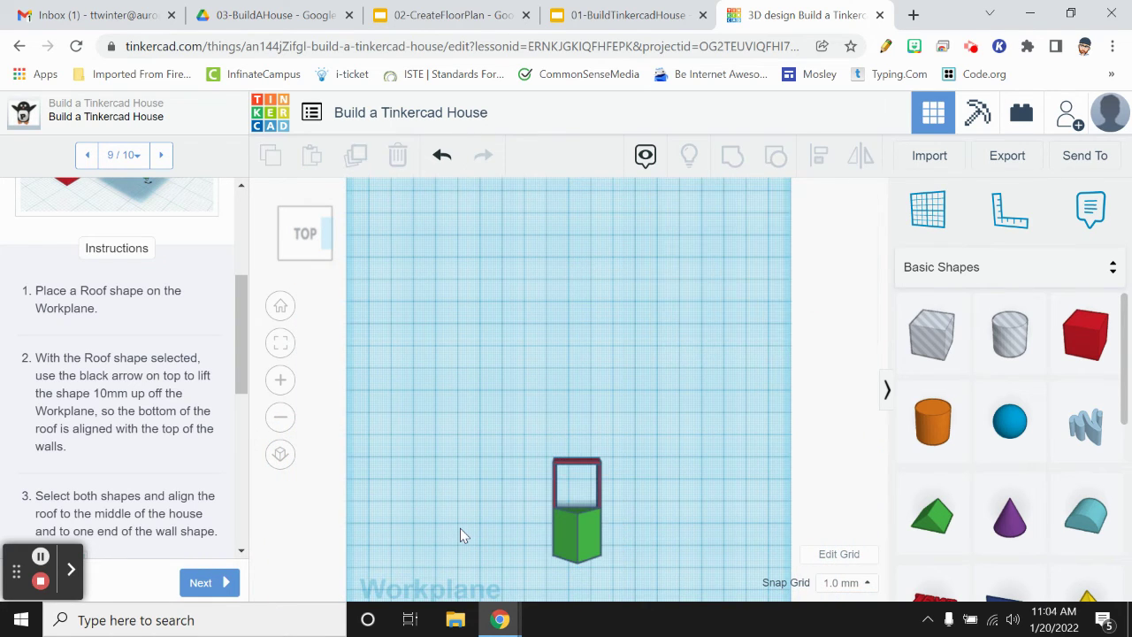
left_click(573, 532)
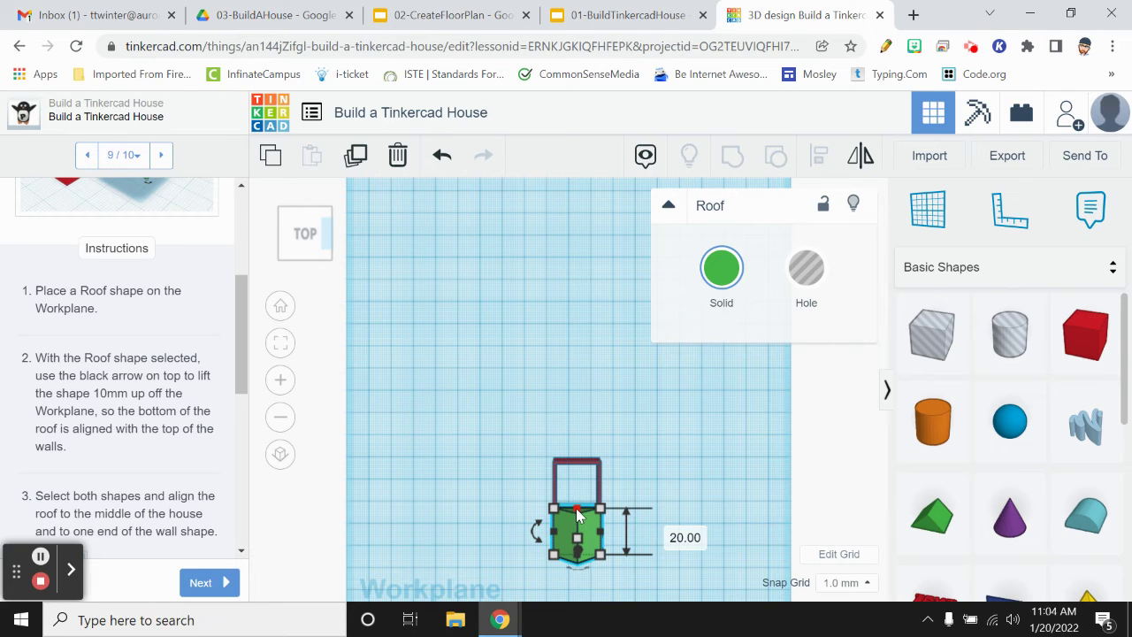
left_click_drag(576, 510, 582, 468)
left_click(449, 528)
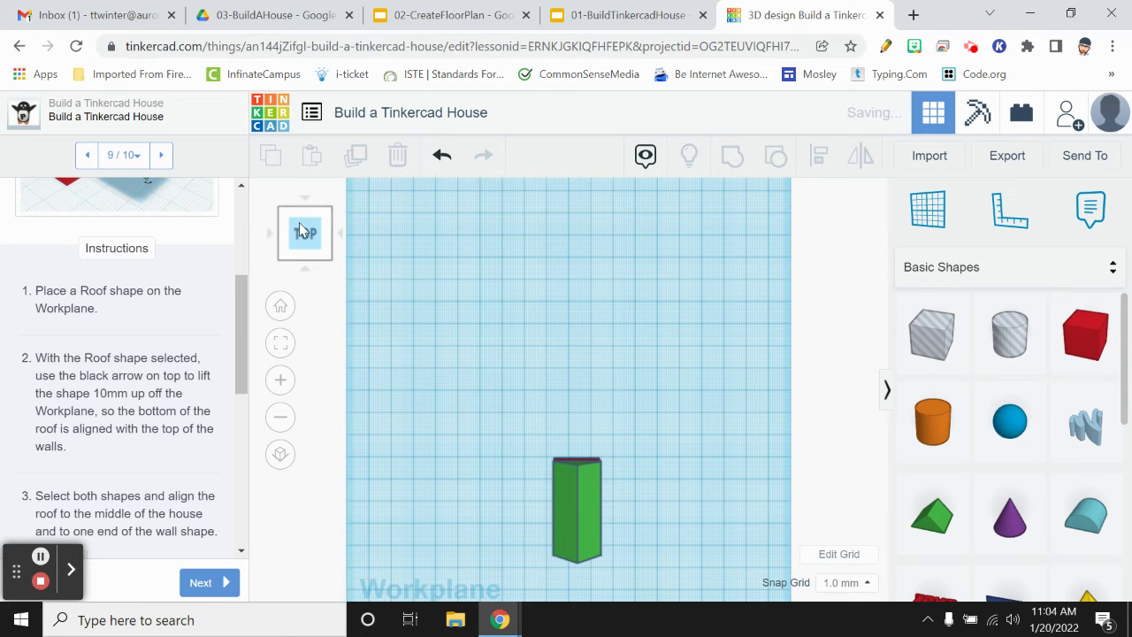
Check the house from several angles, then select the roof to show its 20.00 × 40.00 size.
left_click(298, 254)
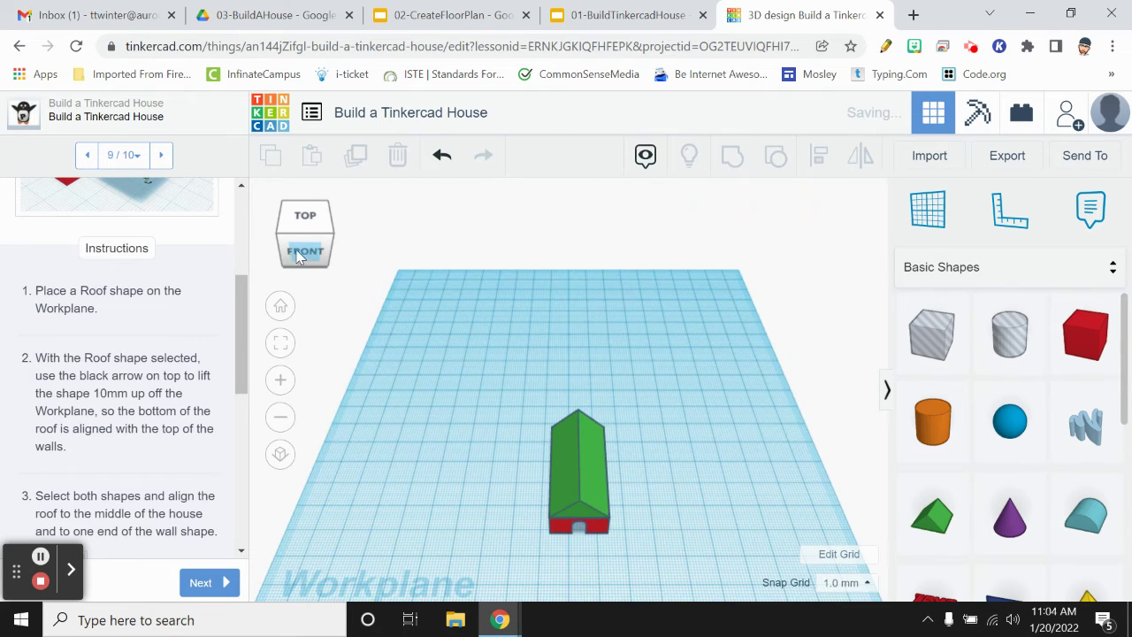
left_click(304, 227)
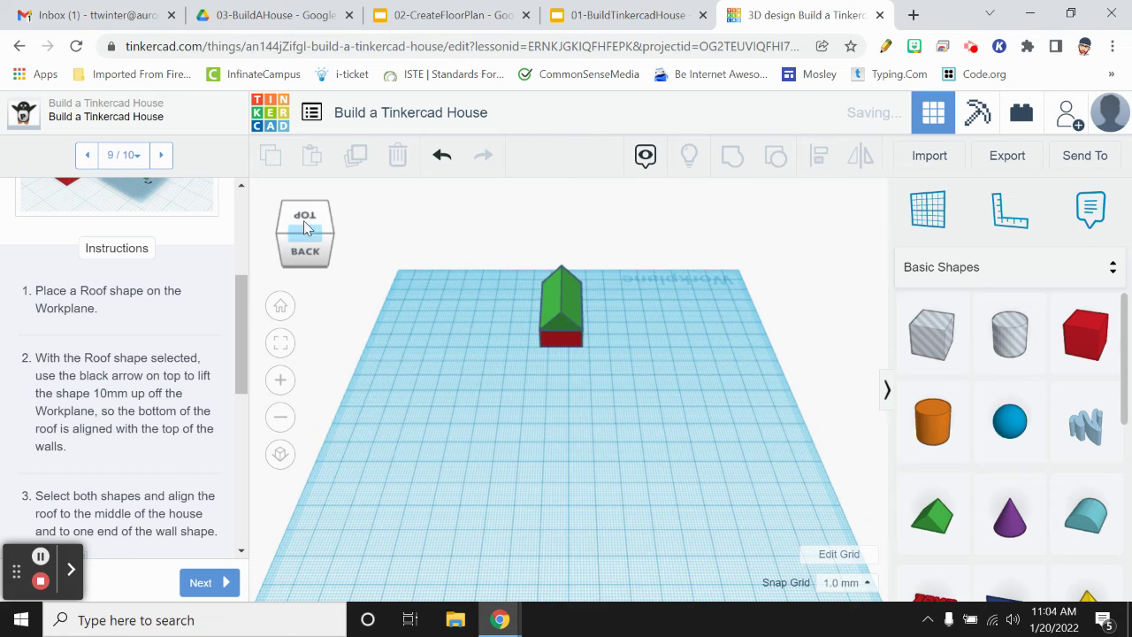
left_click(305, 223)
left_click(559, 281)
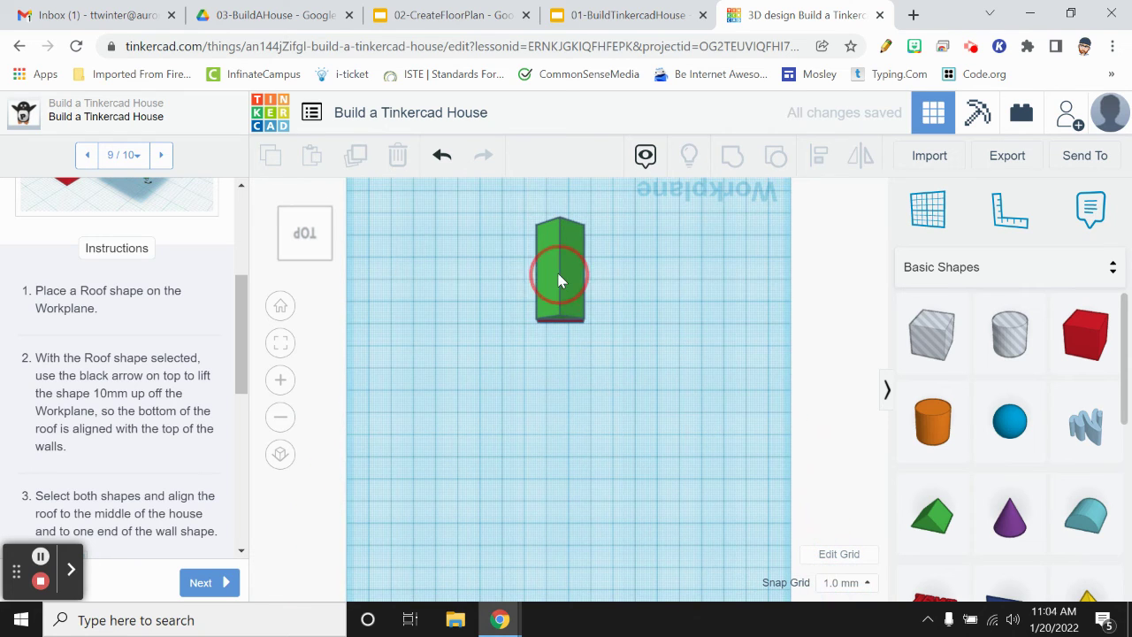
left_click(668, 206)
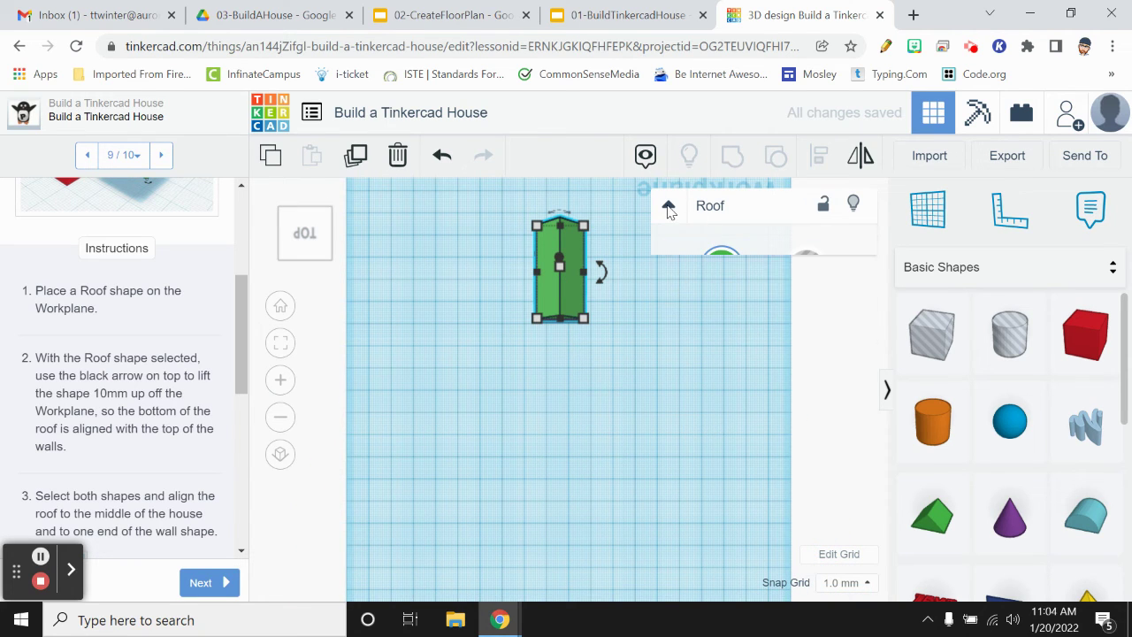
left_click(668, 206)
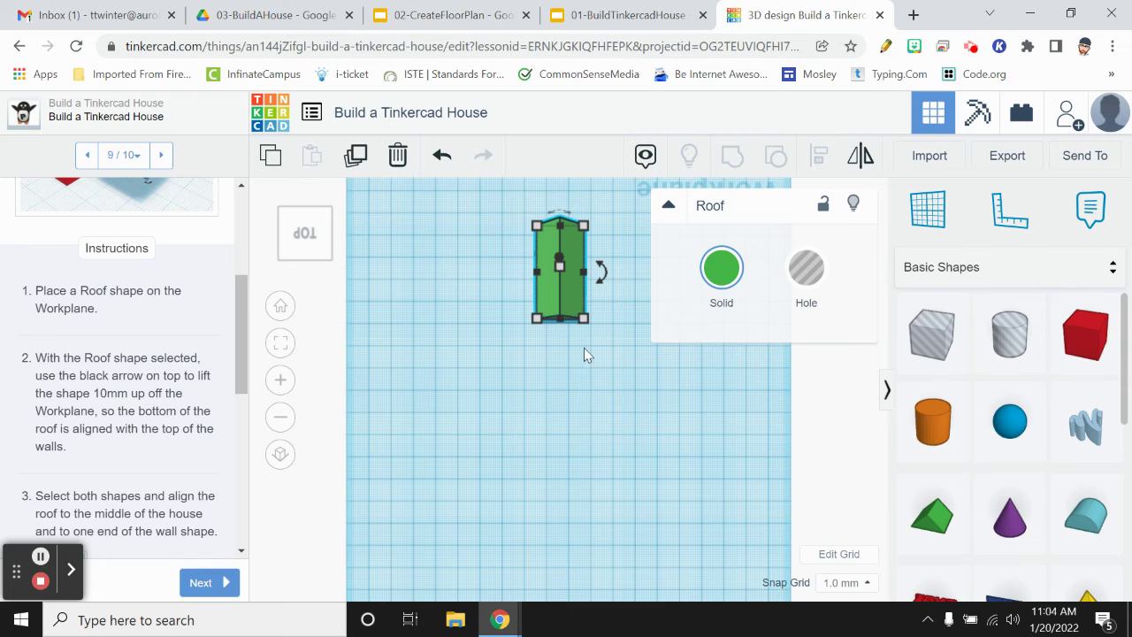
mouse_move(583, 318)
left_click(625, 498)
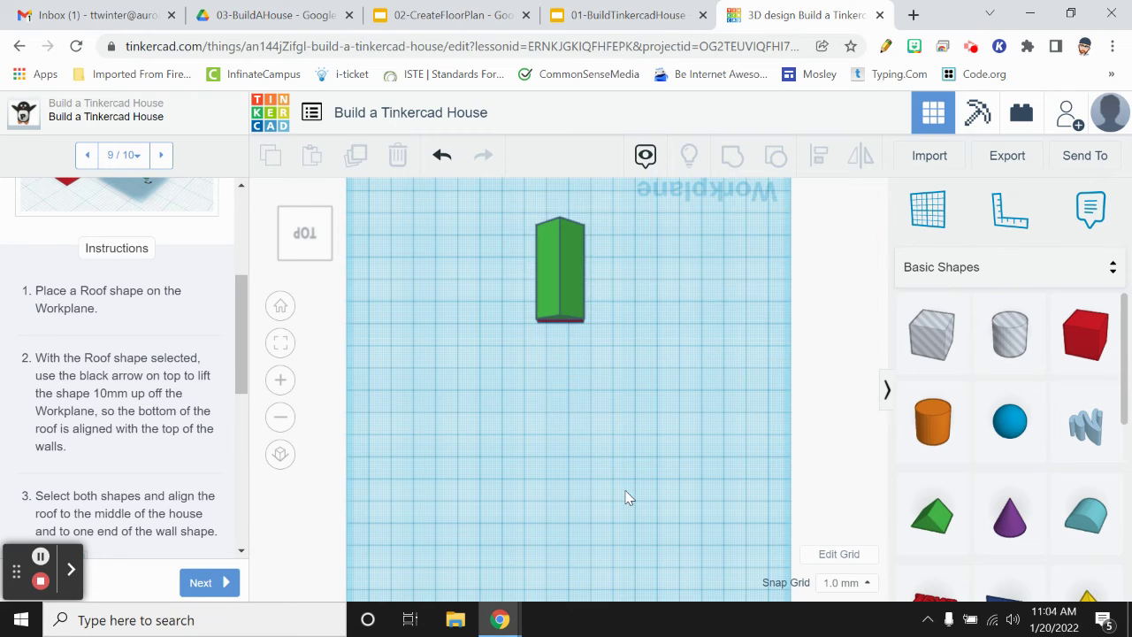
left_click(557, 295)
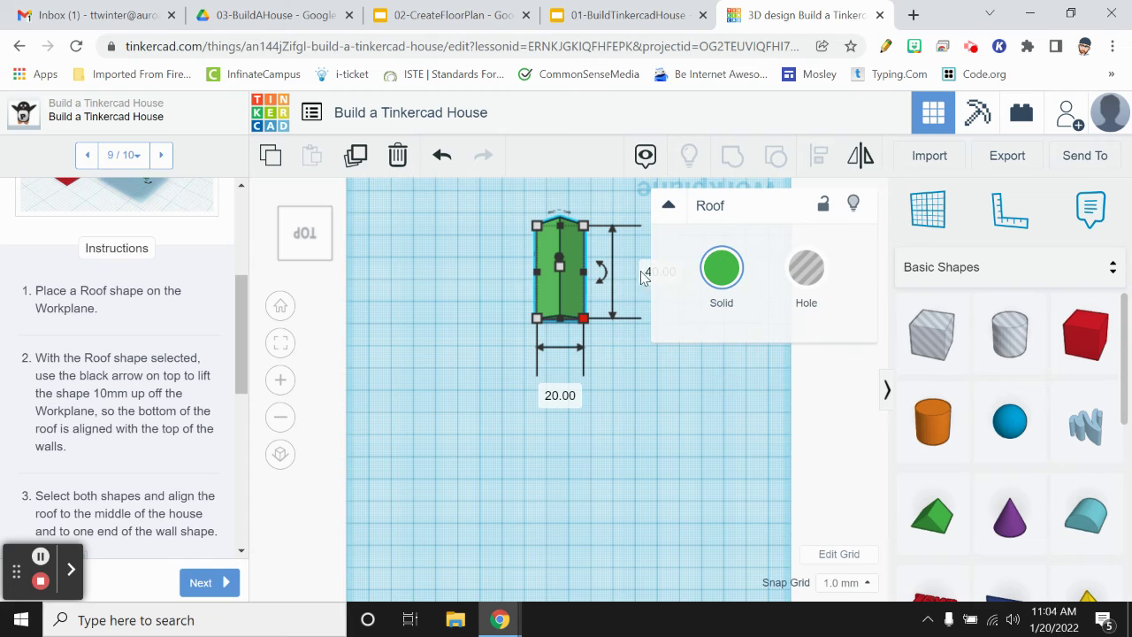
Set the roof width to 22.
left_click(553, 397)
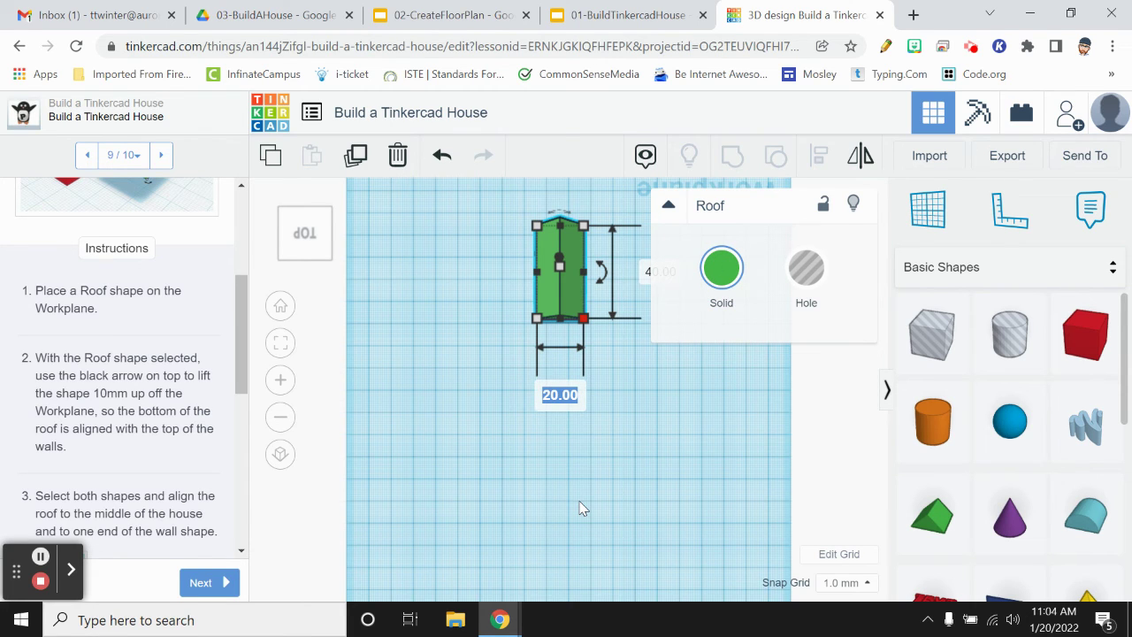
type("22")
key("Return")
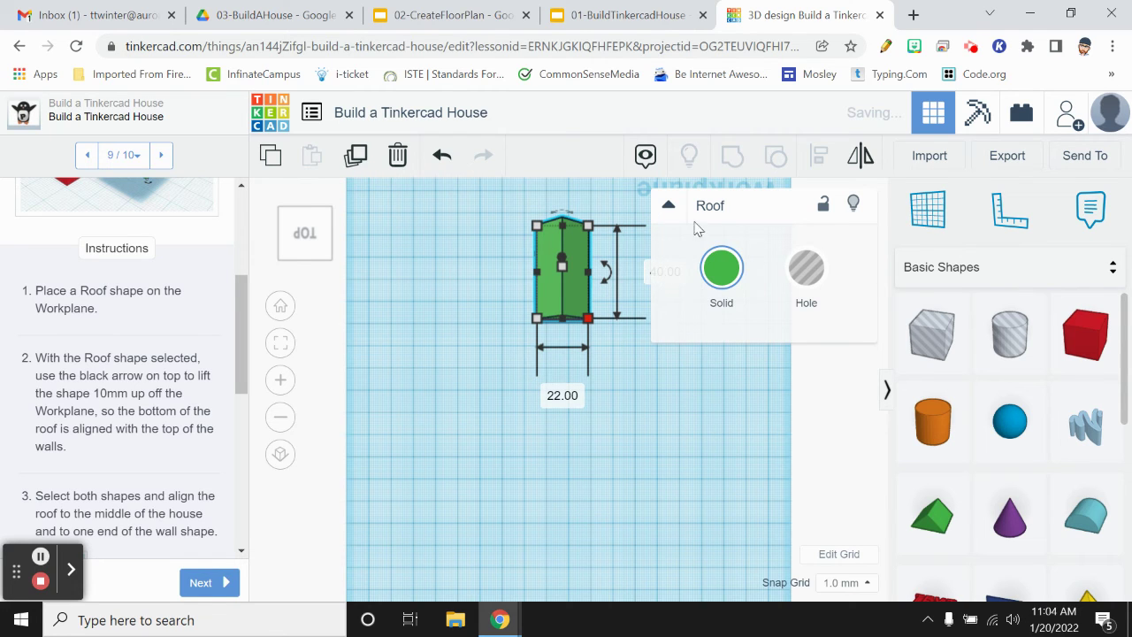
left_click(746, 464)
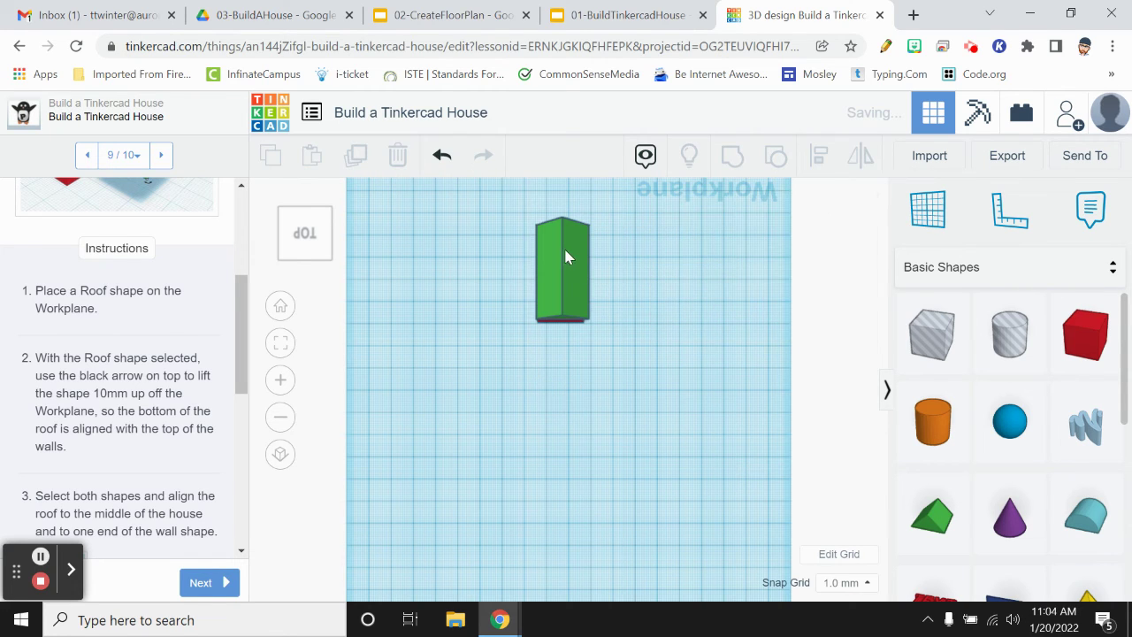
left_click(576, 270)
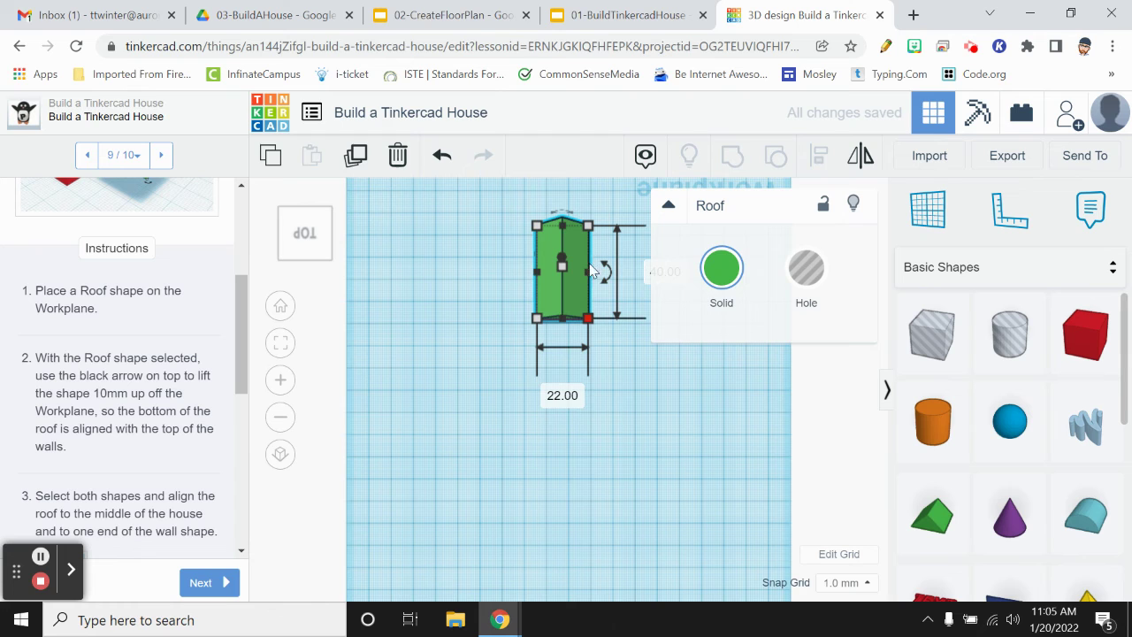
left_click(572, 426)
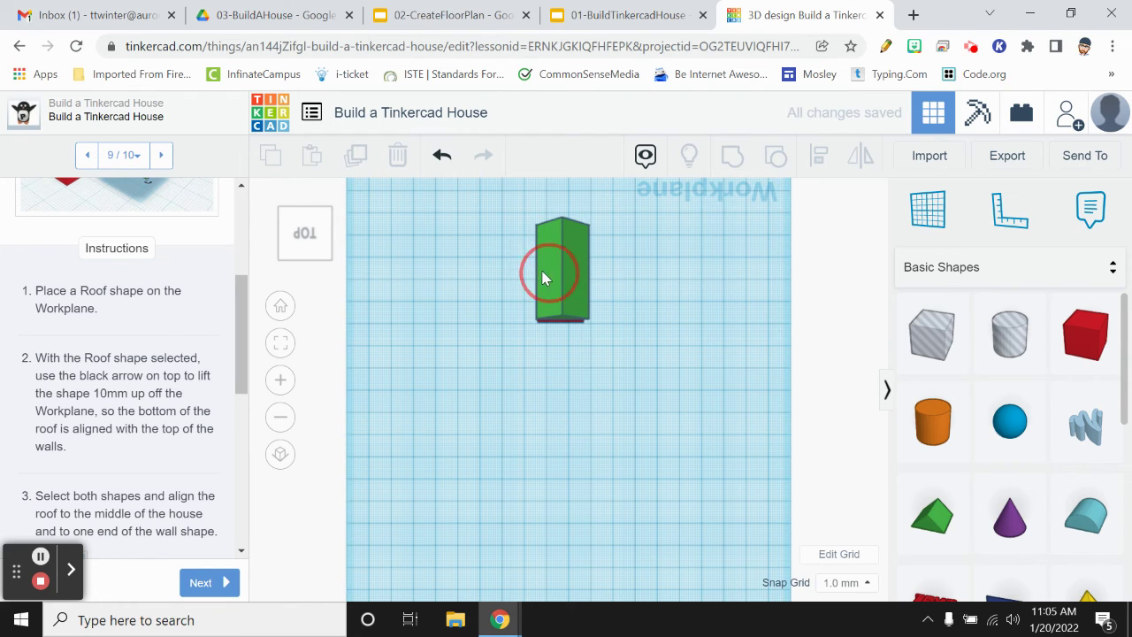
Move the roof left beside the walls and set its length to 42.
left_click_drag(543, 277, 448, 276)
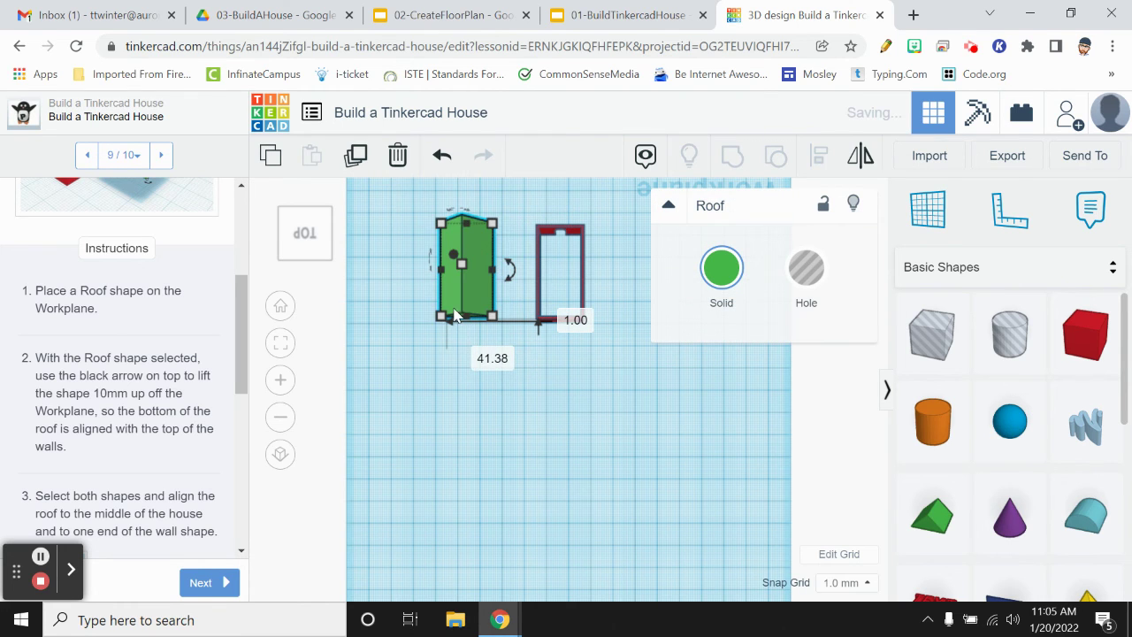
left_click(456, 420)
left_click(461, 280)
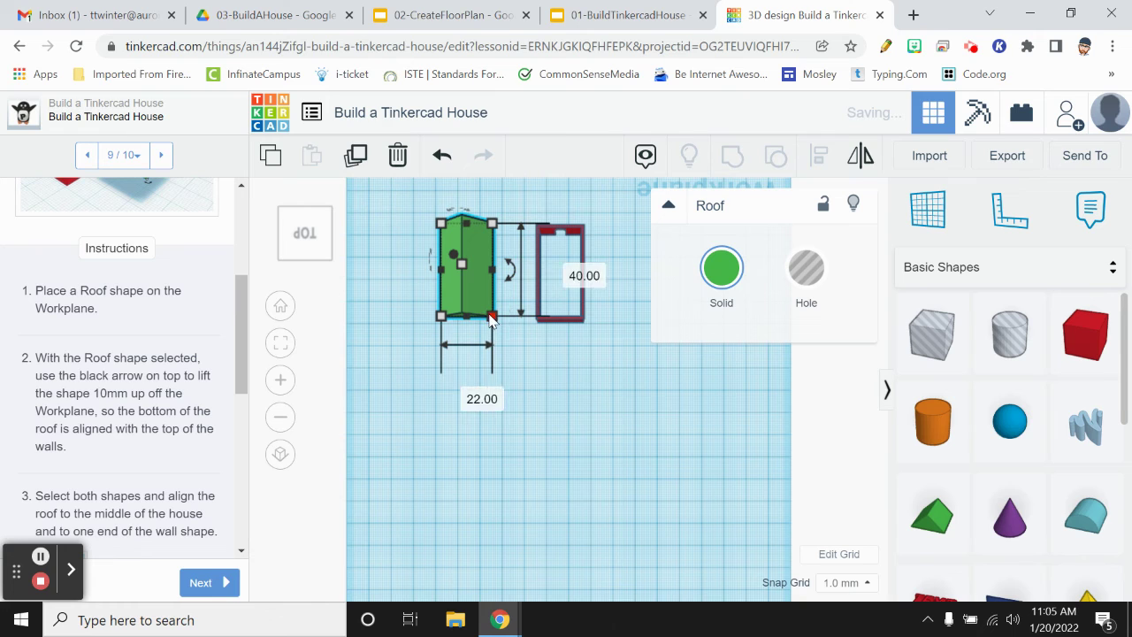
left_click(580, 269)
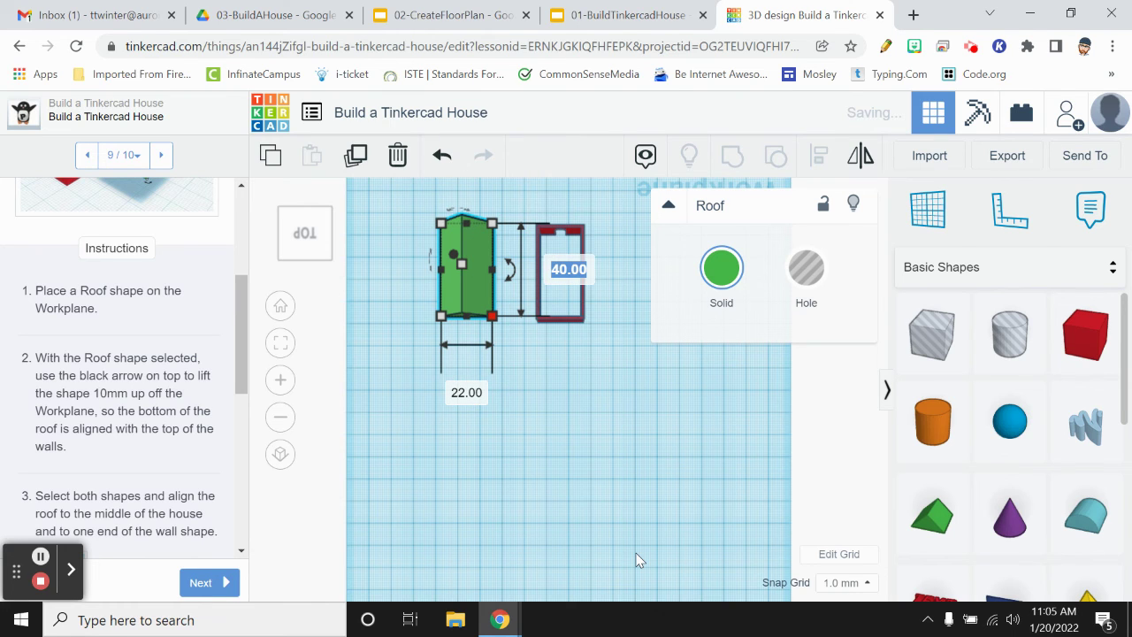
type("42")
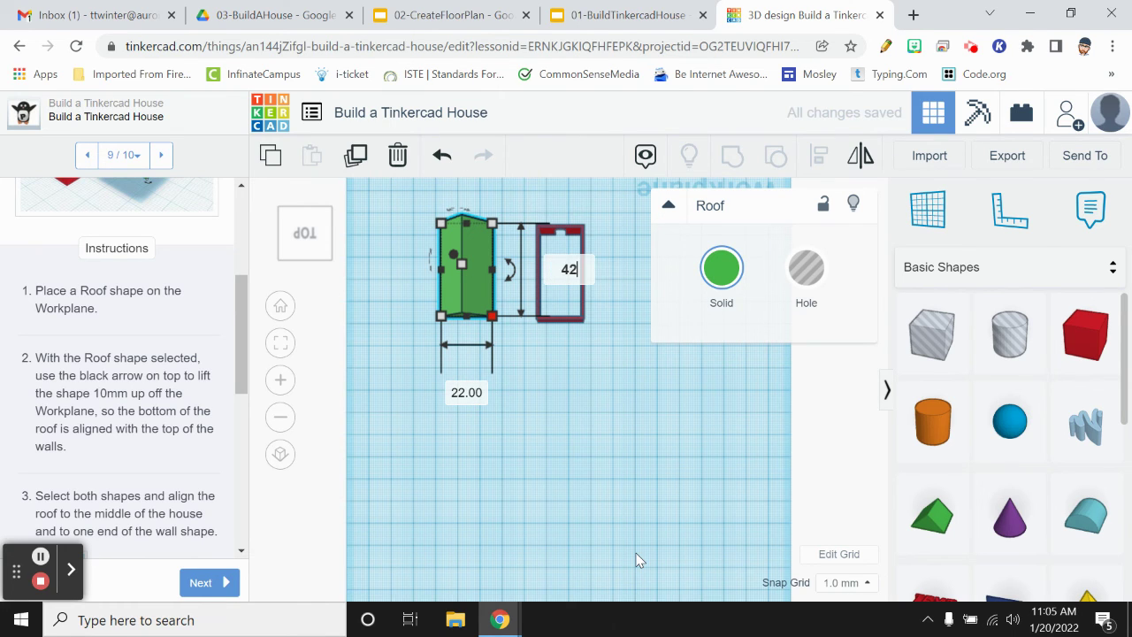
key("Return")
left_click(574, 473)
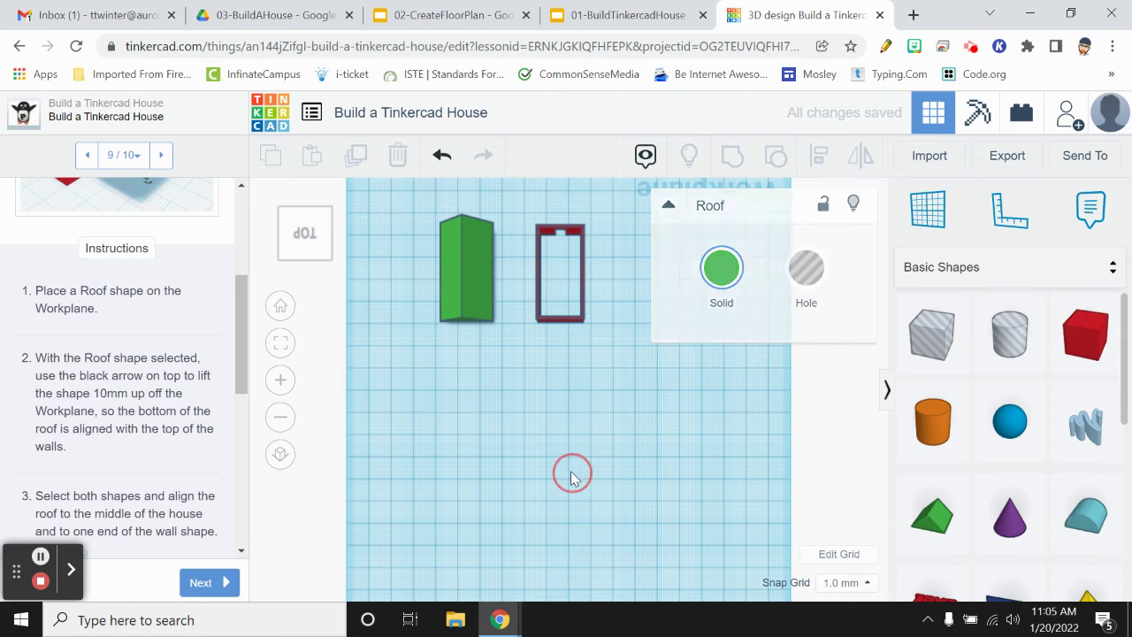
left_click_drag(429, 204, 663, 384)
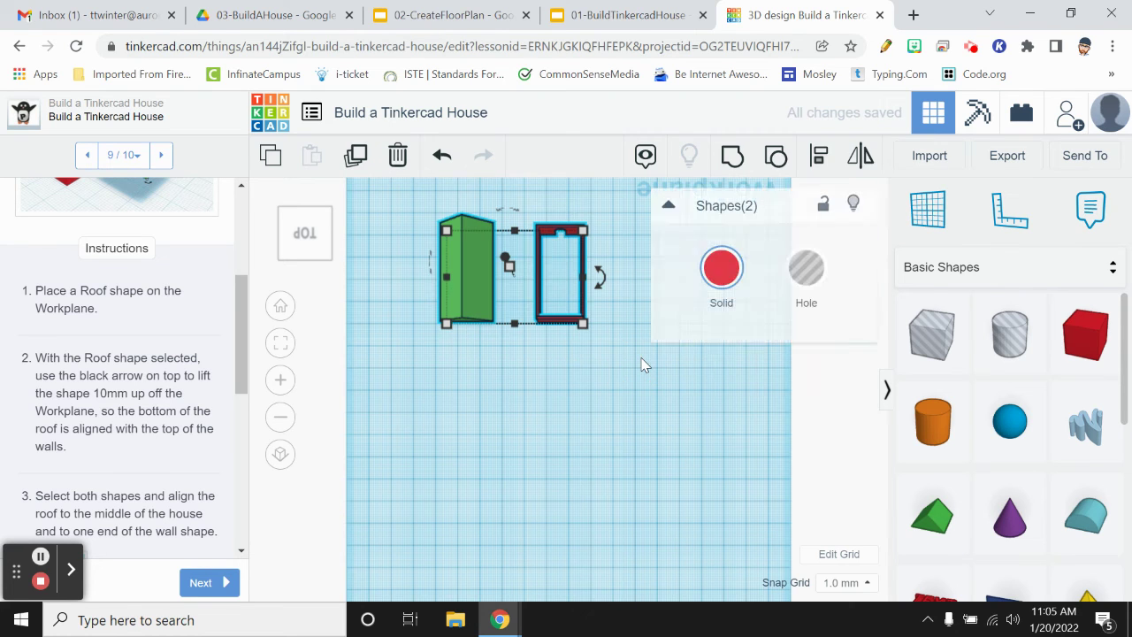
Centre the 22 × 42 roof on the walls, then check it from front and top-front views.
left_click(821, 158)
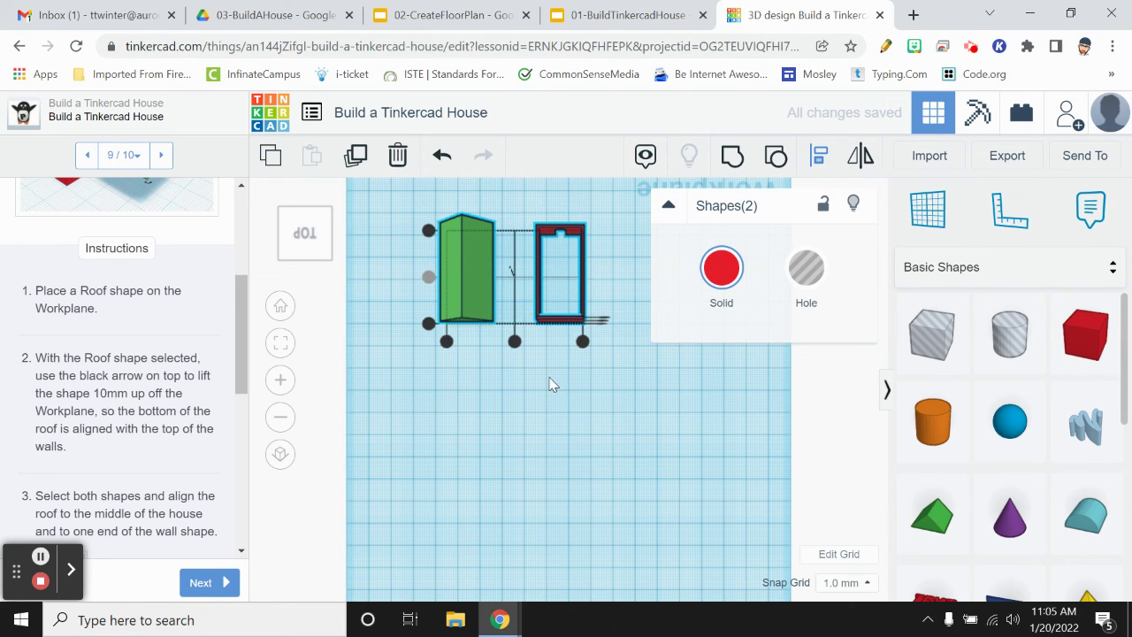
left_click(514, 340)
left_click(549, 500)
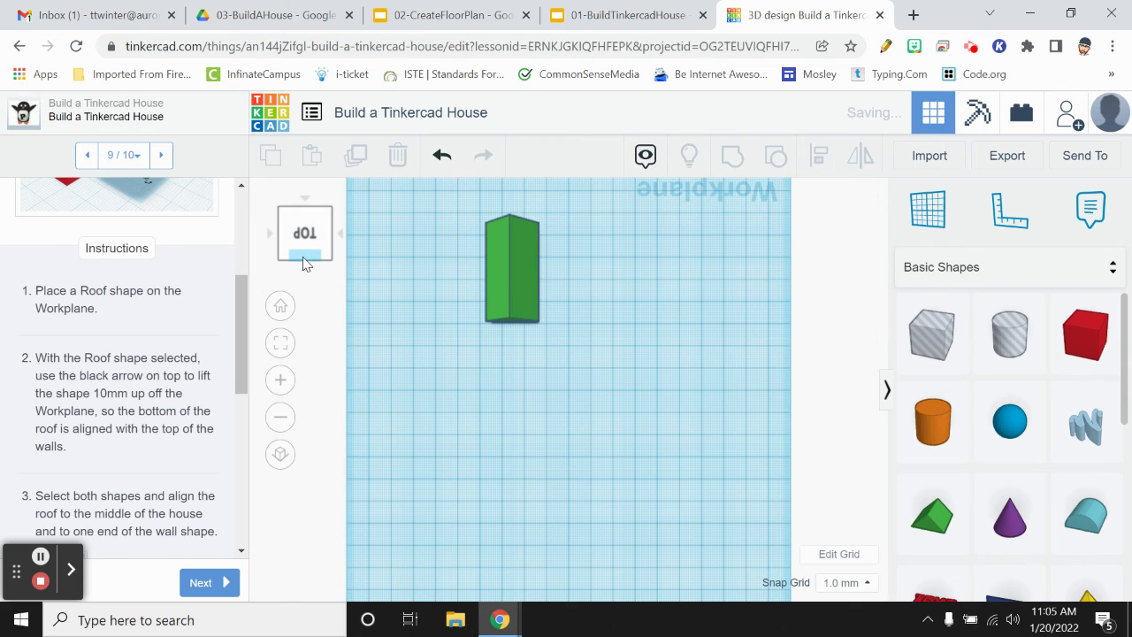
left_click(303, 225)
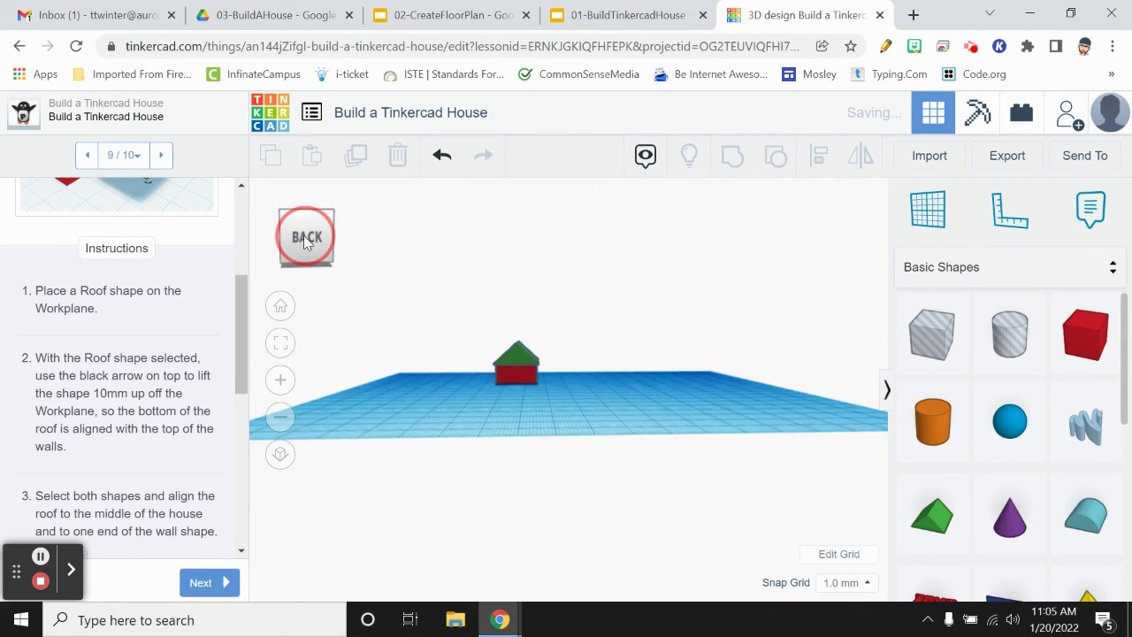
left_click(320, 239)
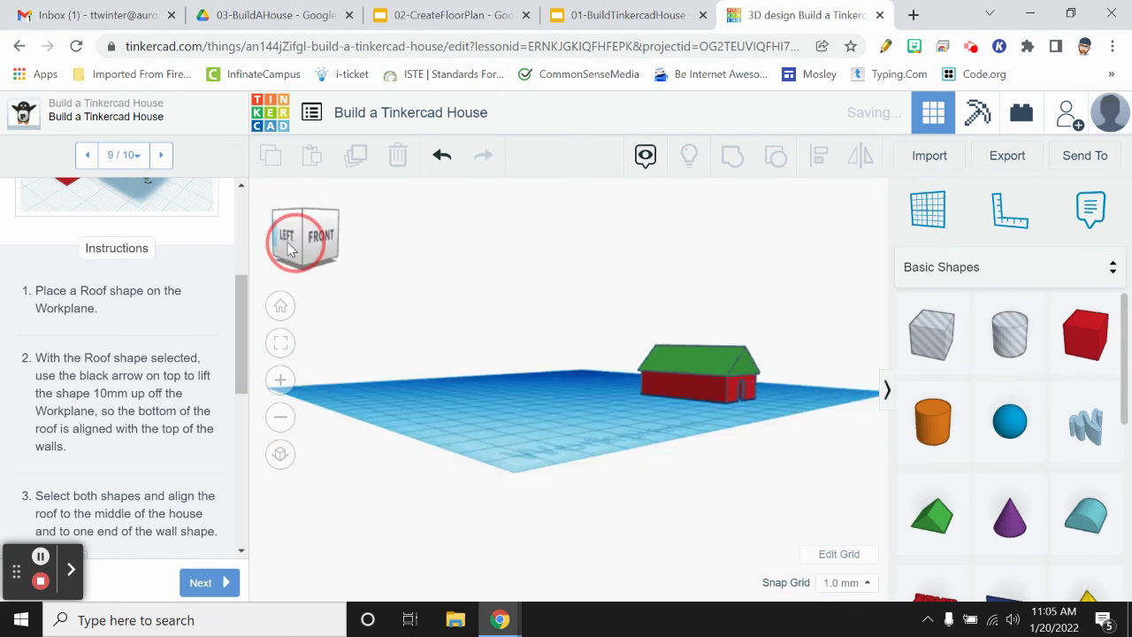
scroll(521, 419, "up", 3)
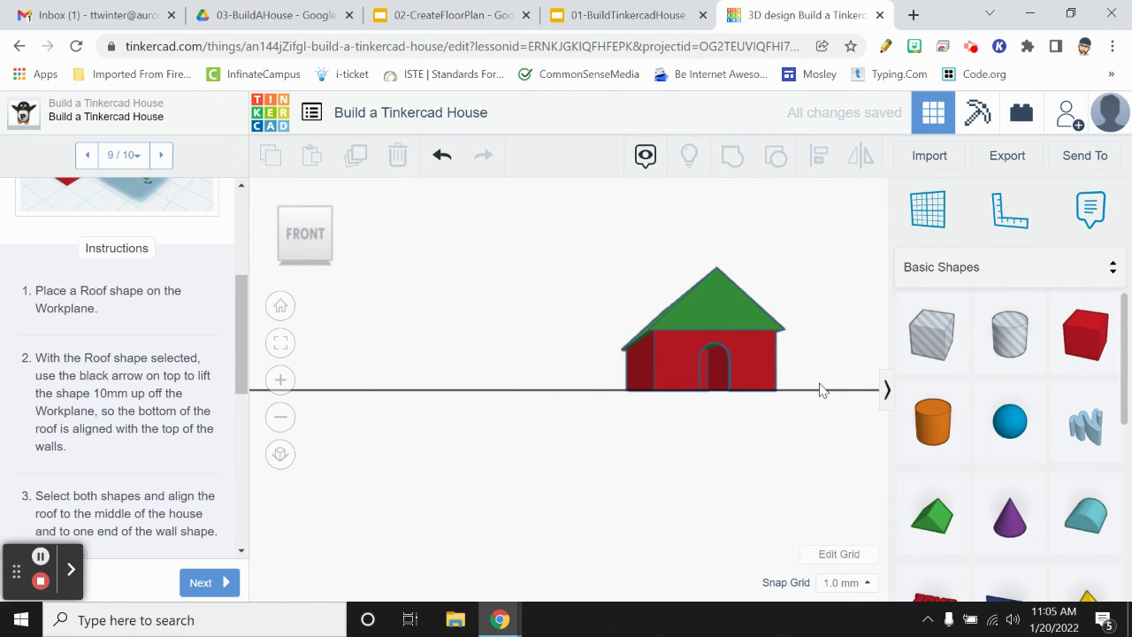
mouse_move(822, 389)
right_mouse_down()
mouse_move(833, 381)
mouse_move(816, 384)
right_mouse_up()
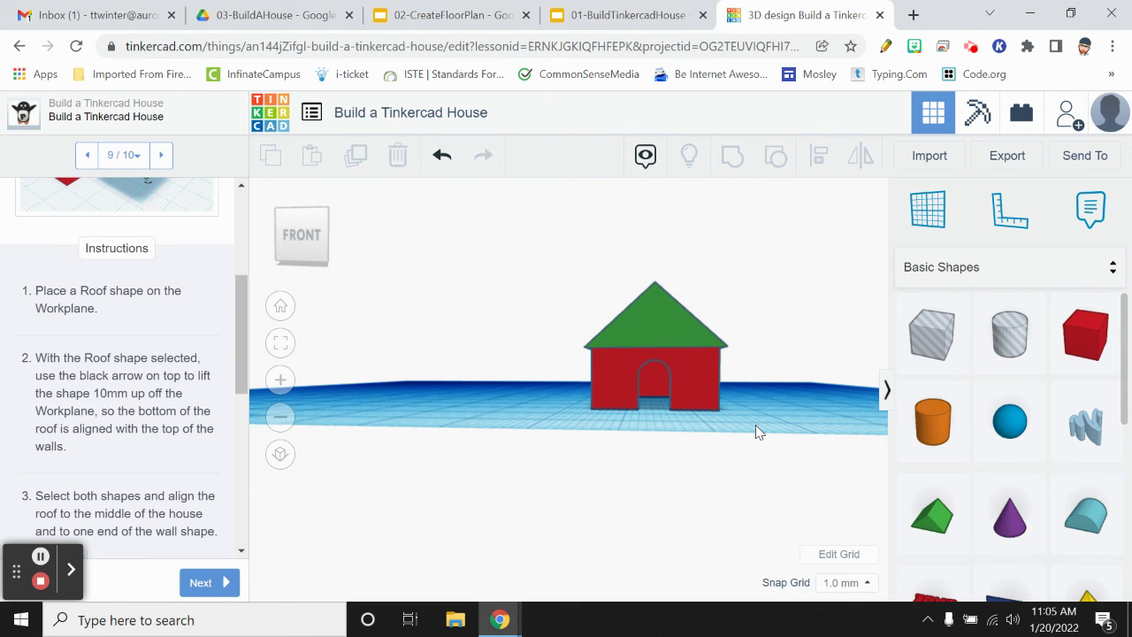
left_click(302, 214)
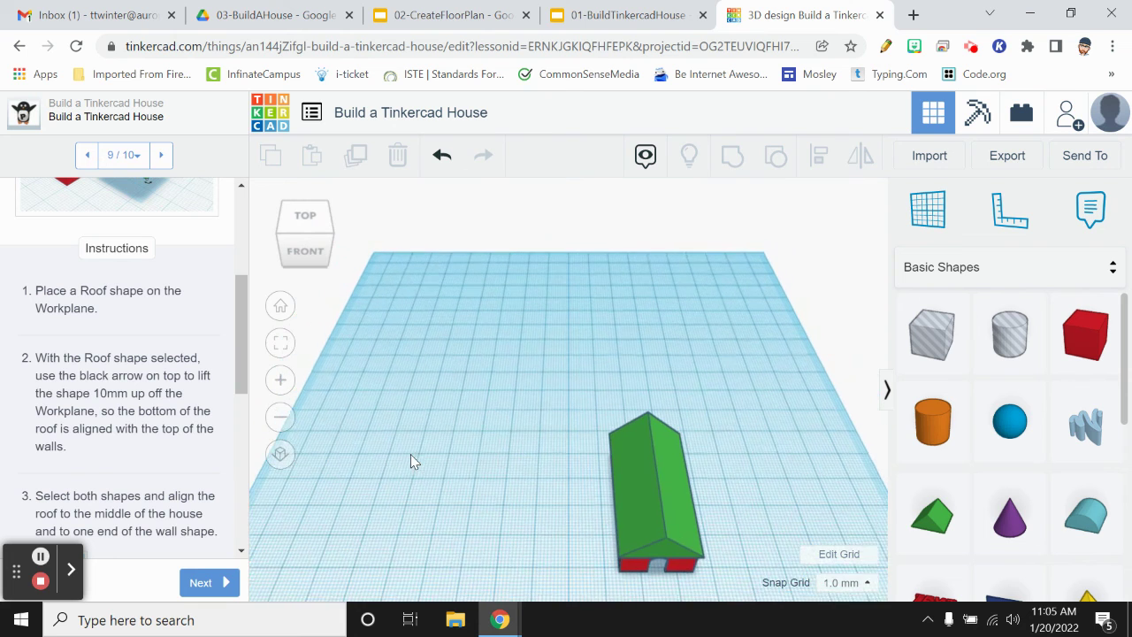
Group the roof and walls, move the house up-left, and switch the group to Multicolor.
left_click_drag(547, 344, 766, 614)
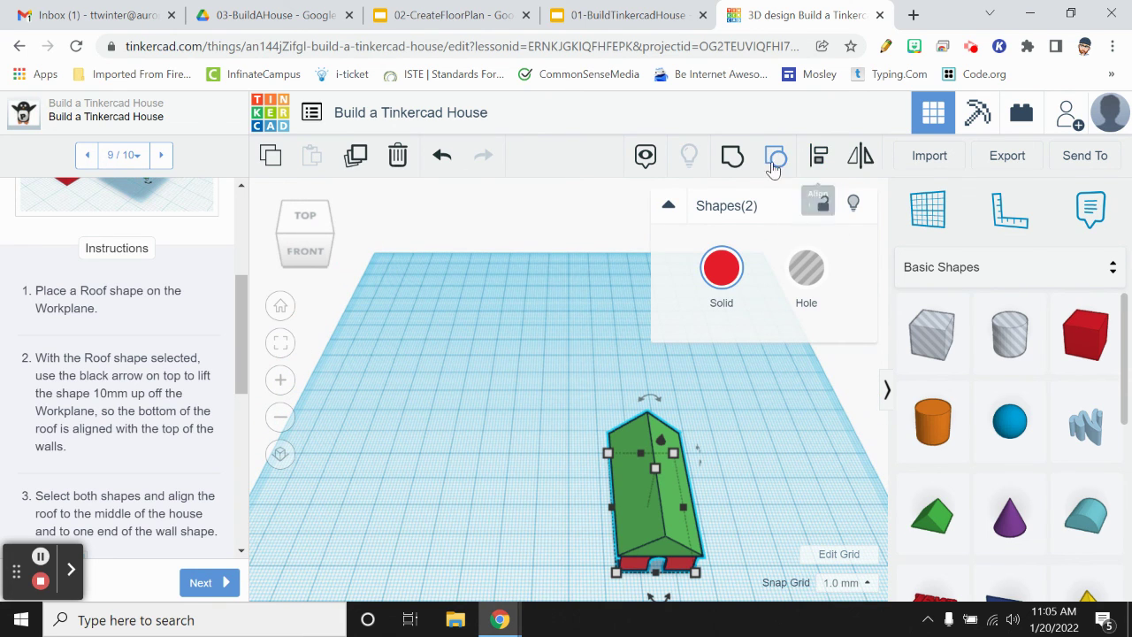
left_click(733, 159)
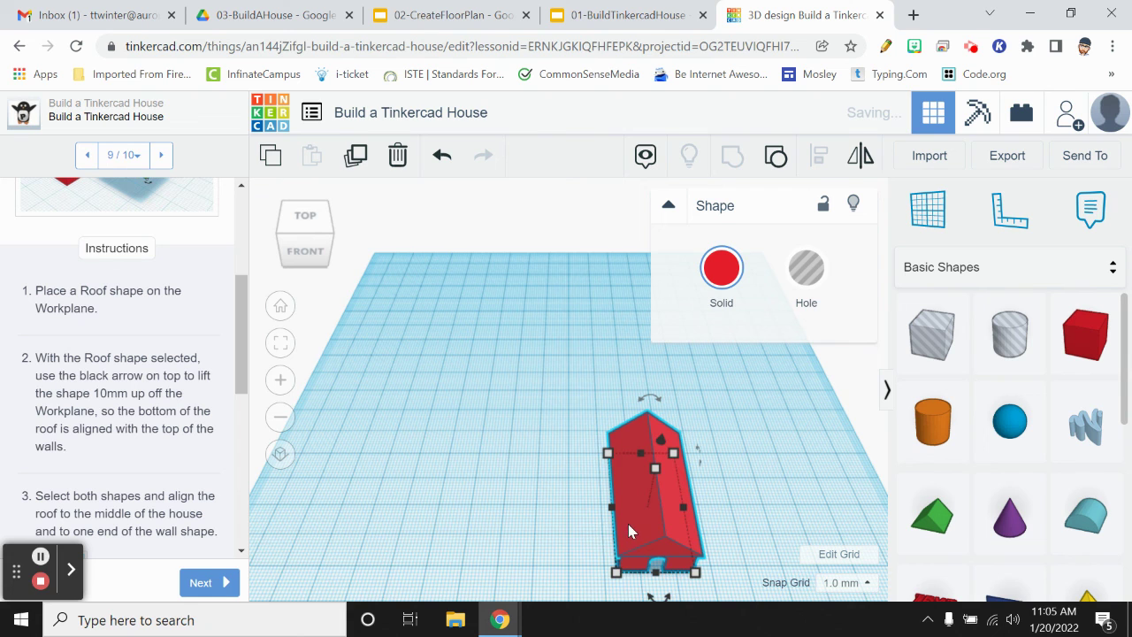
left_click_drag(628, 530, 477, 411)
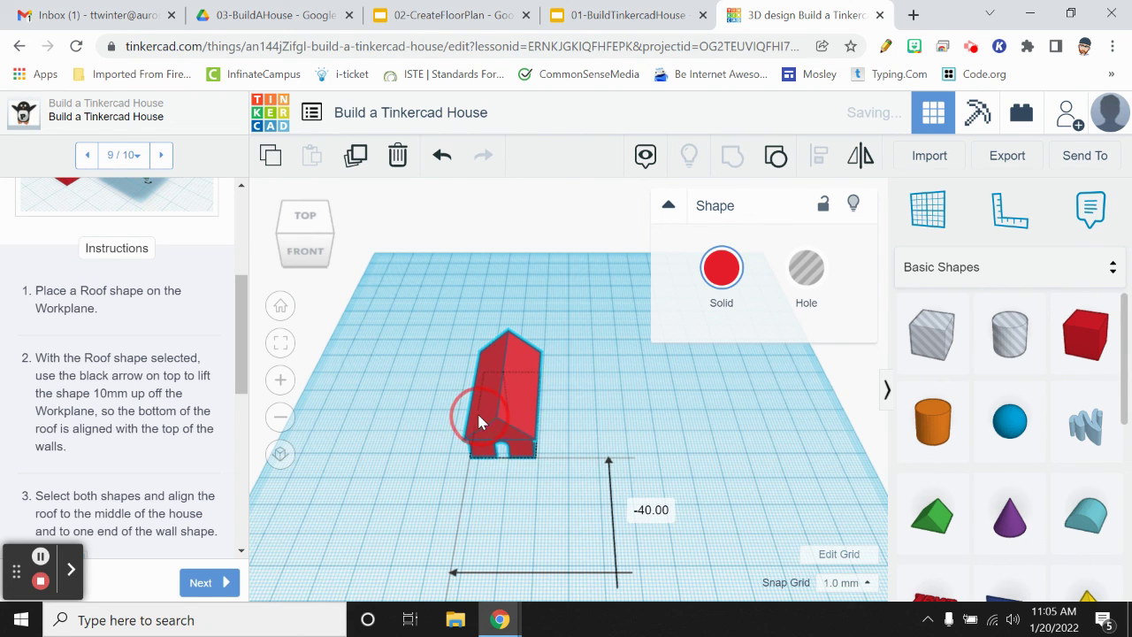
left_click(716, 270)
left_click(727, 512)
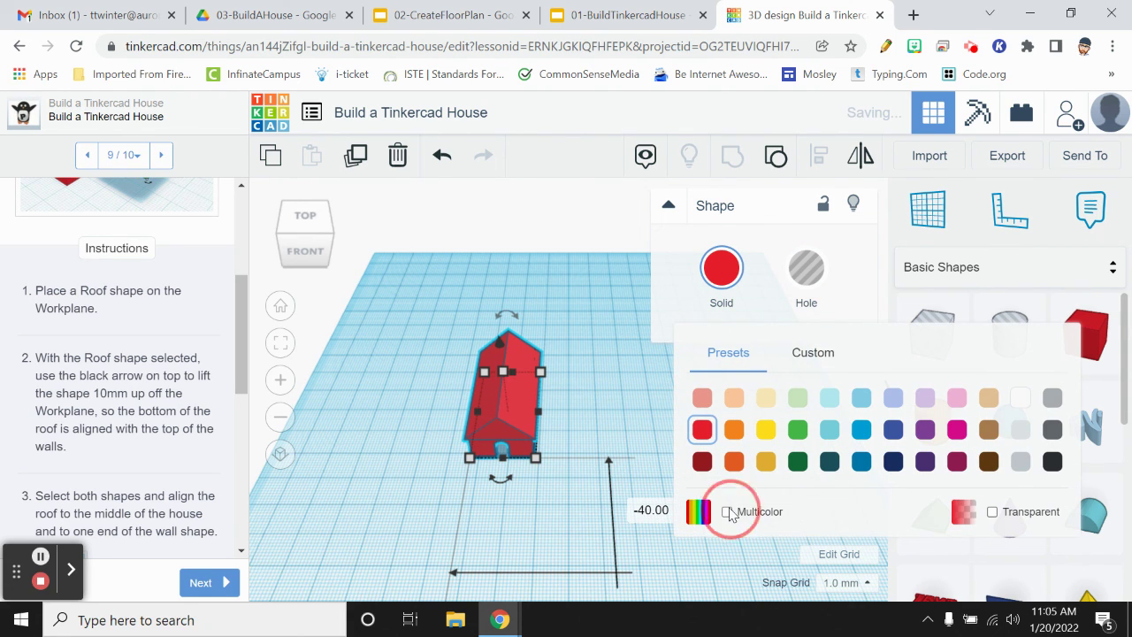
left_click(606, 378)
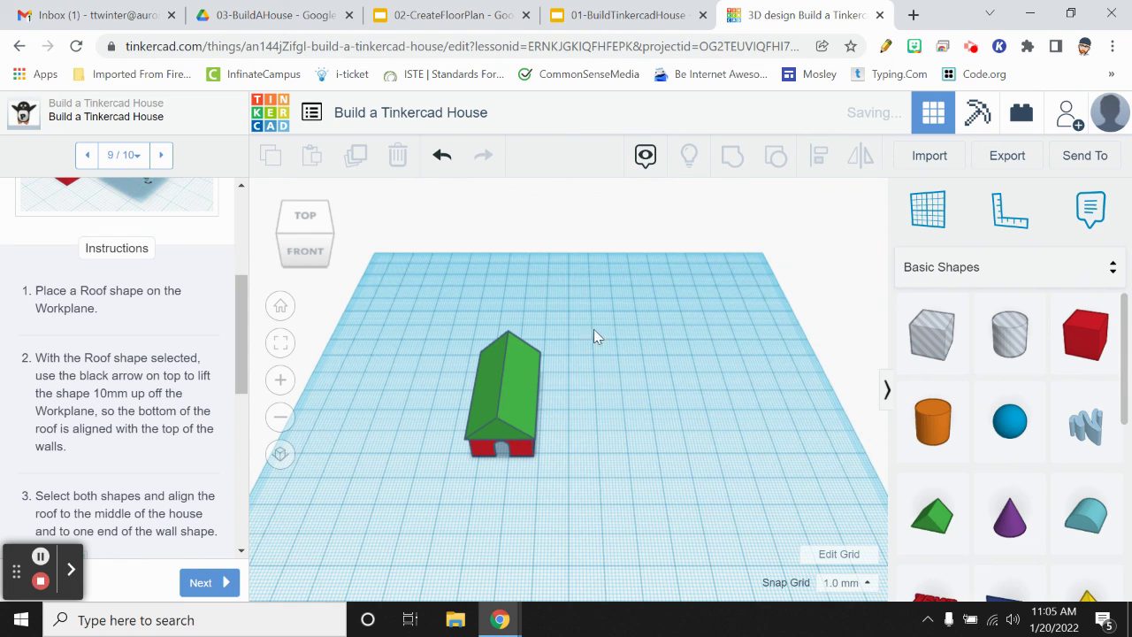
Advance to the final step 10/10 and mark the lesson Done.
left_click(198, 582)
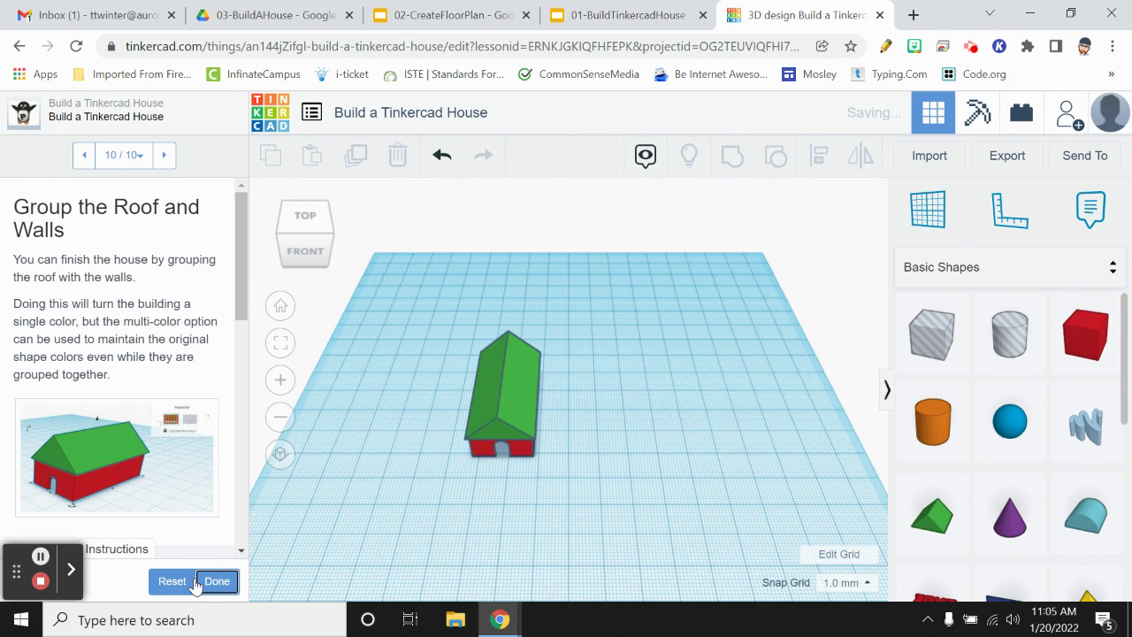
left_click(218, 581)
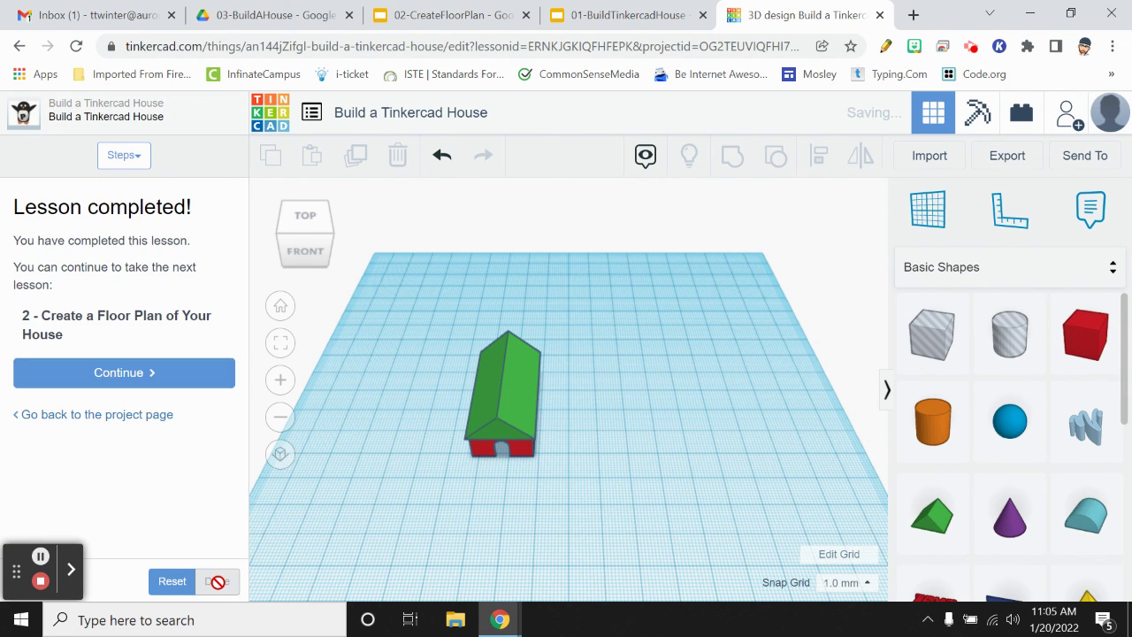